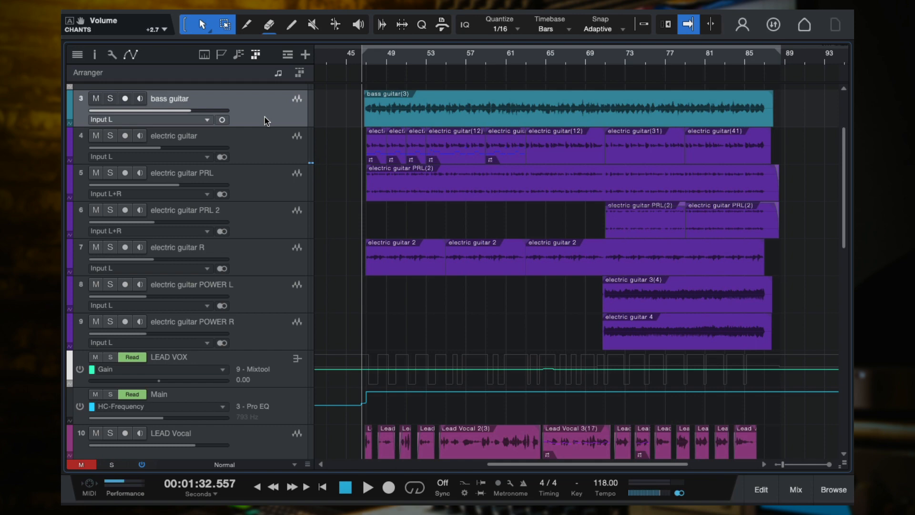
Solo the electric guitar track during playback and return the playhead to the start of the section near bar 47
{"action": "left_click", "coordinate": [258, 149]}
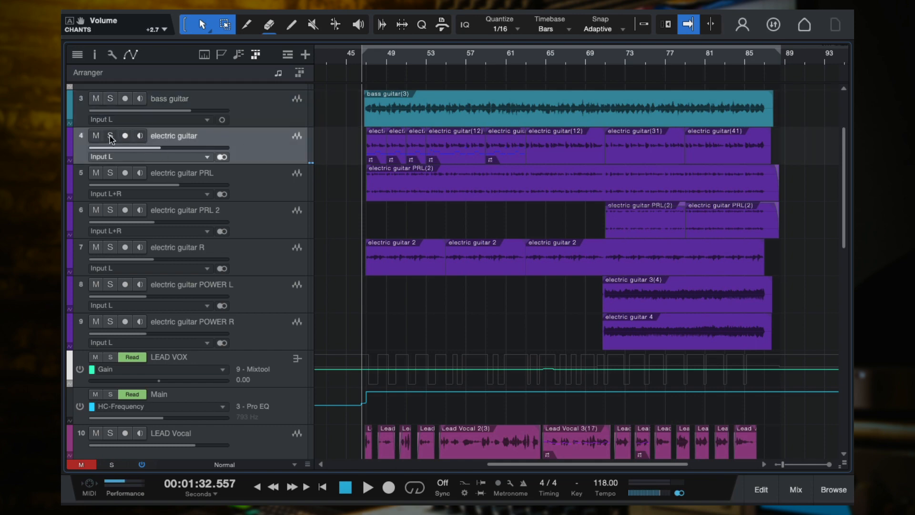
{"action": "key", "text": "space"}
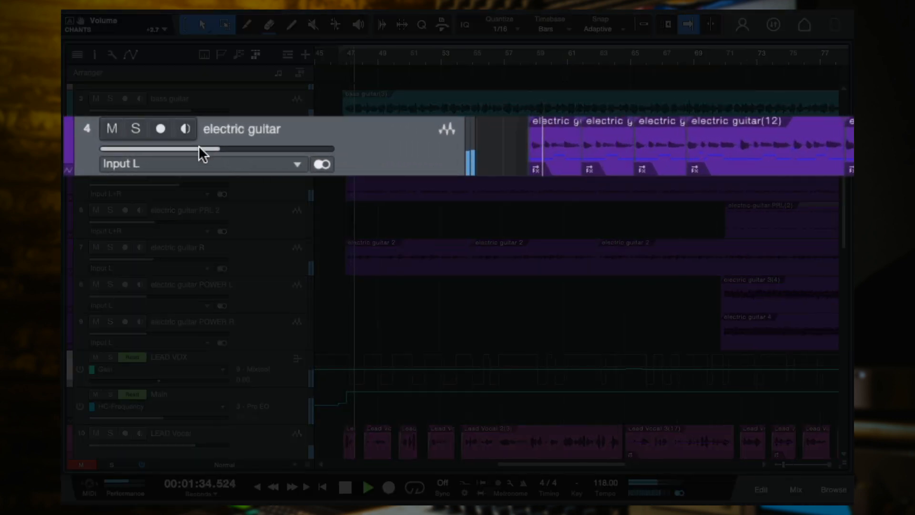
{"action": "left_click", "coordinate": [137, 130]}
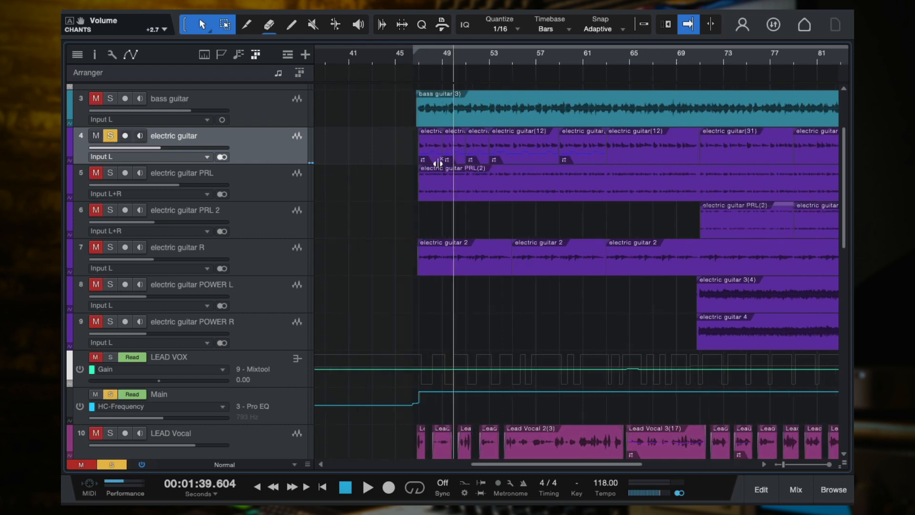
{"action": "left_click", "coordinate": [415, 60]}
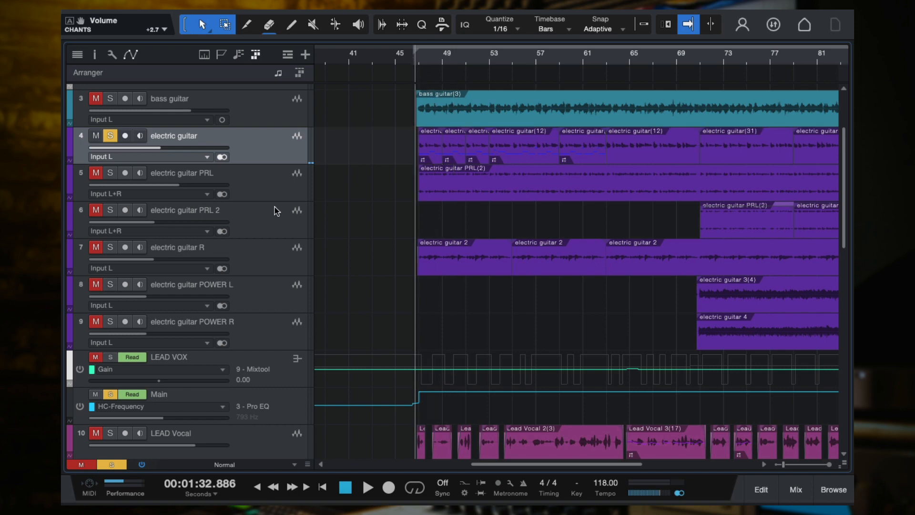
Bypass all inserts and sends on the electric guitar channel in the mixer and play the dry signal from the section start
{"action": "key", "text": "F3"}
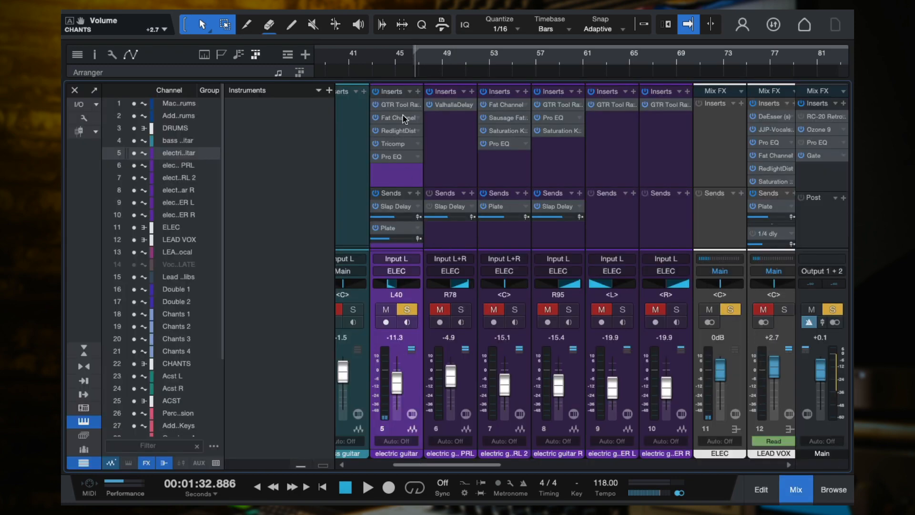
{"action": "left_click", "coordinate": [376, 91]}
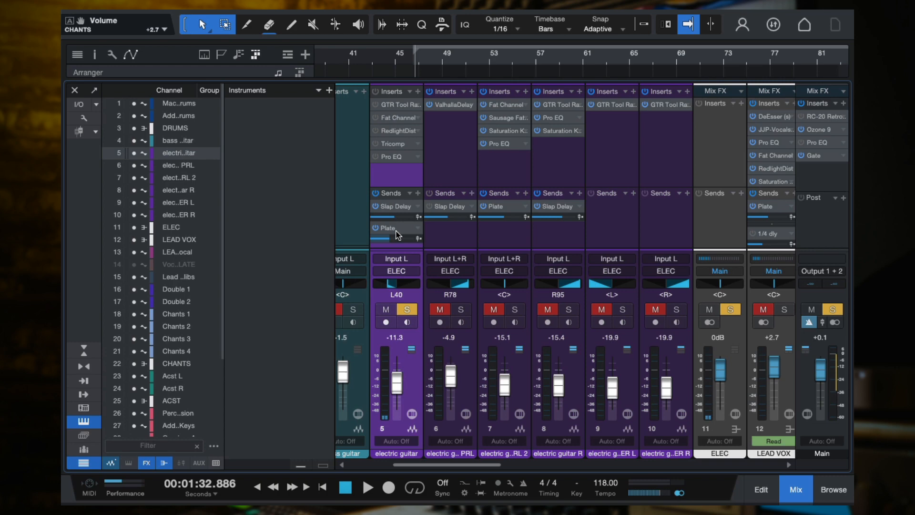
{"action": "left_click", "coordinate": [375, 193]}
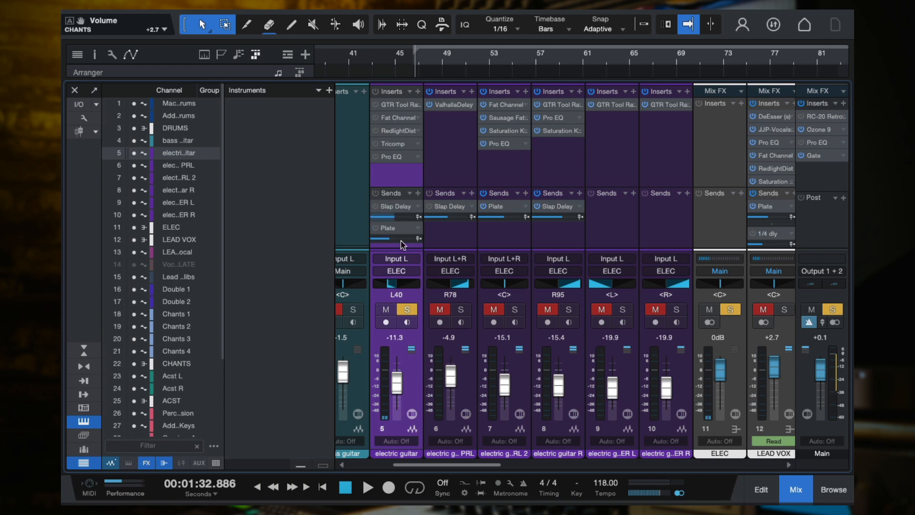
{"action": "left_click", "coordinate": [413, 55]}
{"action": "key", "text": "space"}
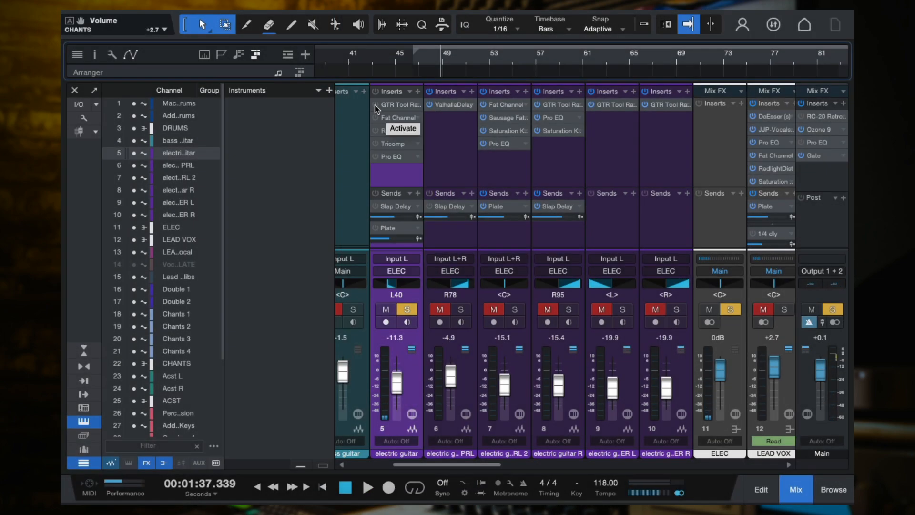
Reactivate GTR Tool Rack alone on the electric guitar channel and open its editor clear of the mixer's faders
{"action": "left_click", "coordinate": [376, 105]}
{"action": "left_click", "coordinate": [394, 104]}
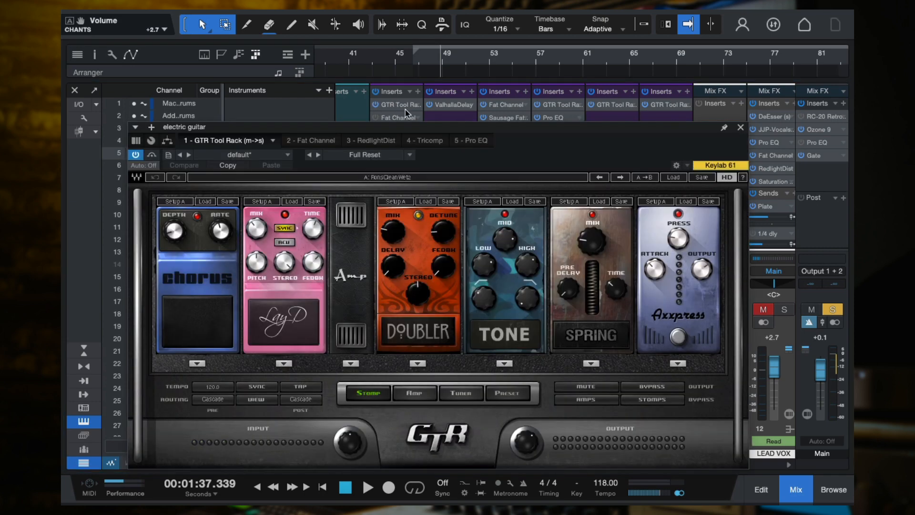
{"action": "left_click_drag", "start_coordinate": [523, 141], "coordinate": [579, 66]}
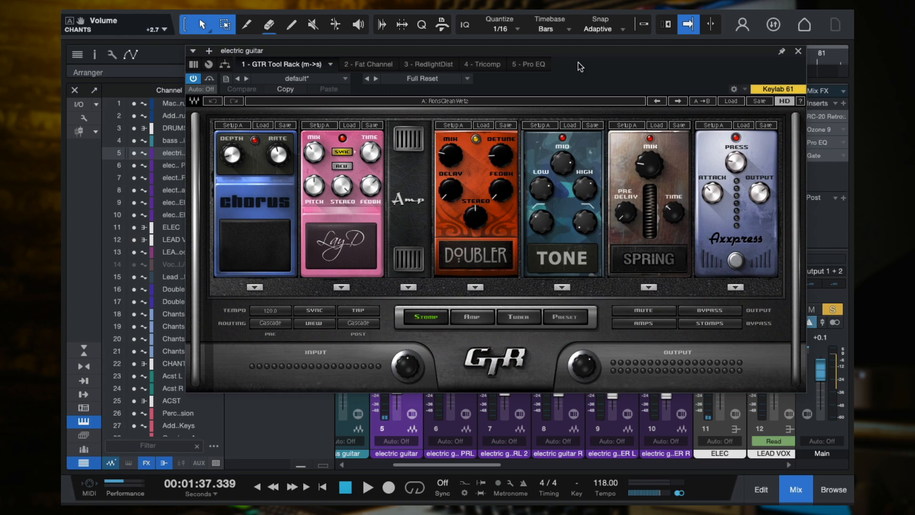
Examine GTR Tool Rack's clean preset list and the pedals in its stomp view
{"action": "left_click", "coordinate": [558, 316]}
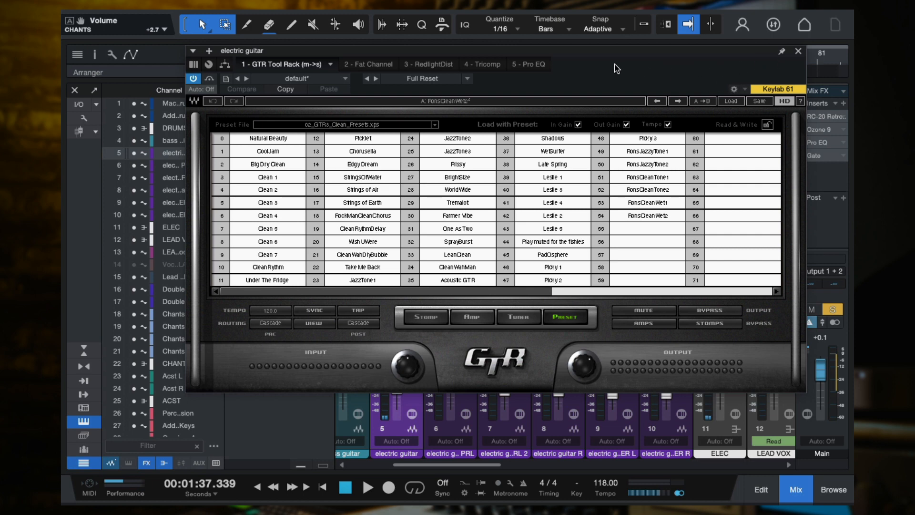
{"action": "left_click", "coordinate": [430, 319]}
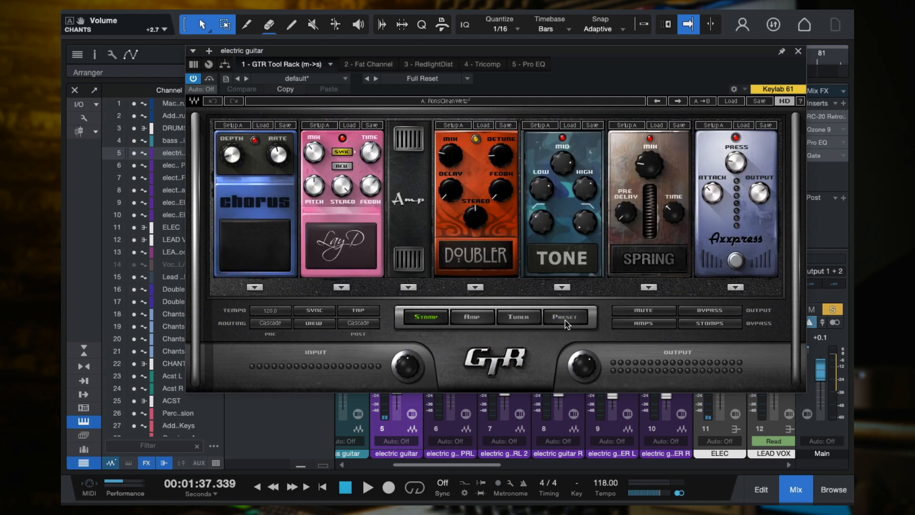
{"action": "left_click", "coordinate": [564, 318]}
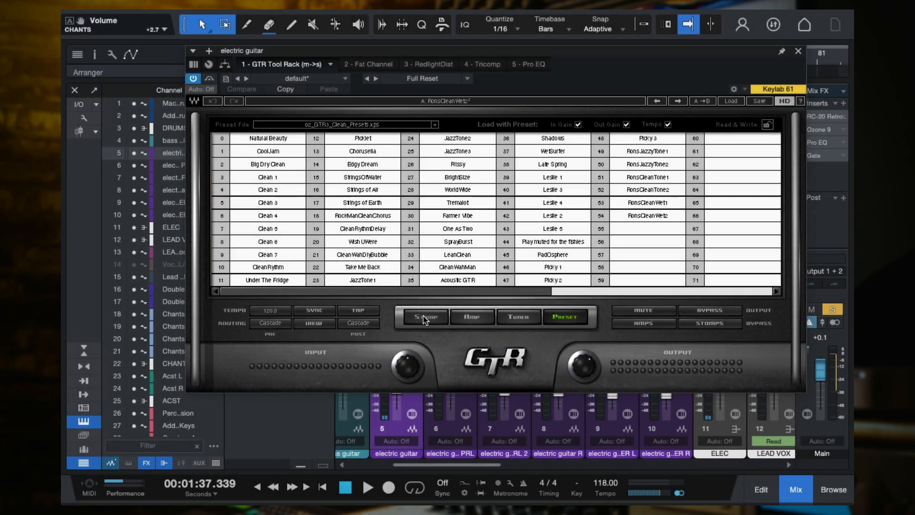
{"action": "left_click", "coordinate": [425, 317]}
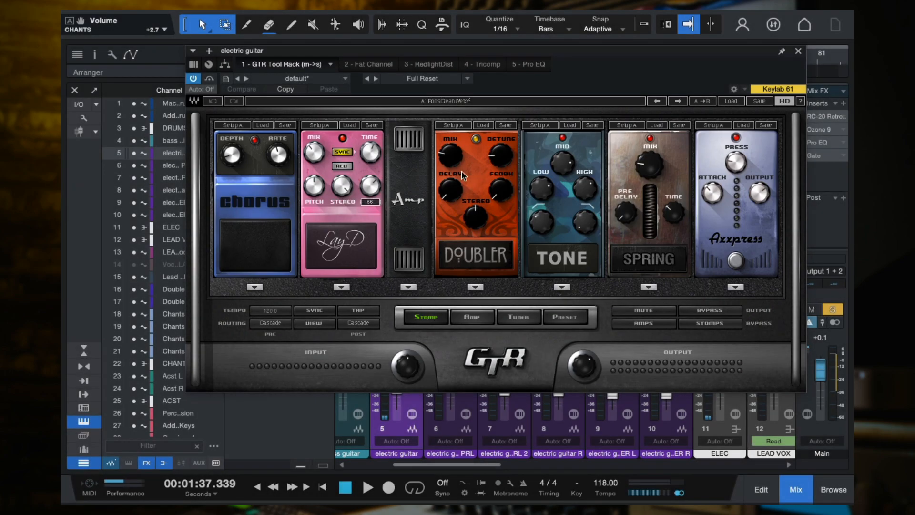
Set the Doubler pedal's Mix to 24 during playback and audition the guitar through GTR Tool Rack
{"action": "mouse_move", "coordinate": [455, 162]}
{"action": "key", "text": "space"}
{"action": "mouse_move", "coordinate": [453, 158]}
{"action": "left_mouse_down"}
{"action": "mouse_move", "coordinate": [452, 122]}
{"action": "mouse_move", "coordinate": [452, 158]}
{"action": "left_mouse_up"}
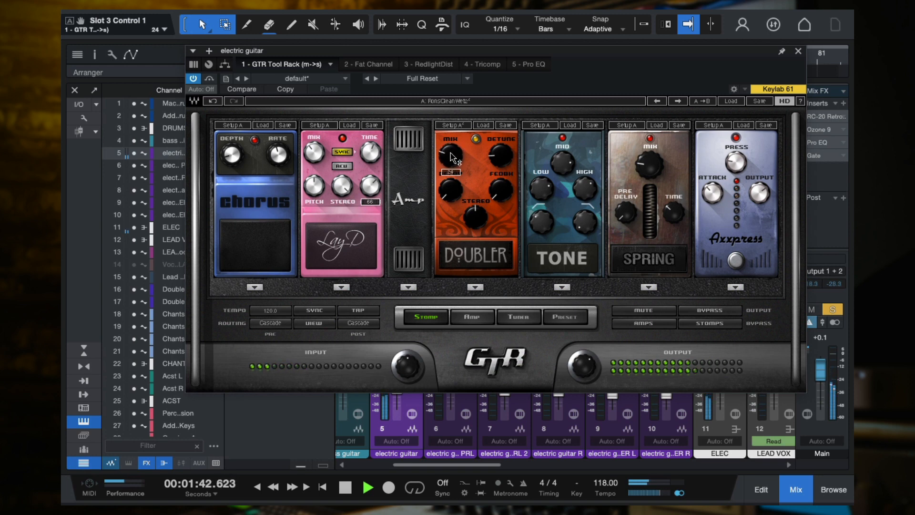
{"action": "key", "text": "space"}
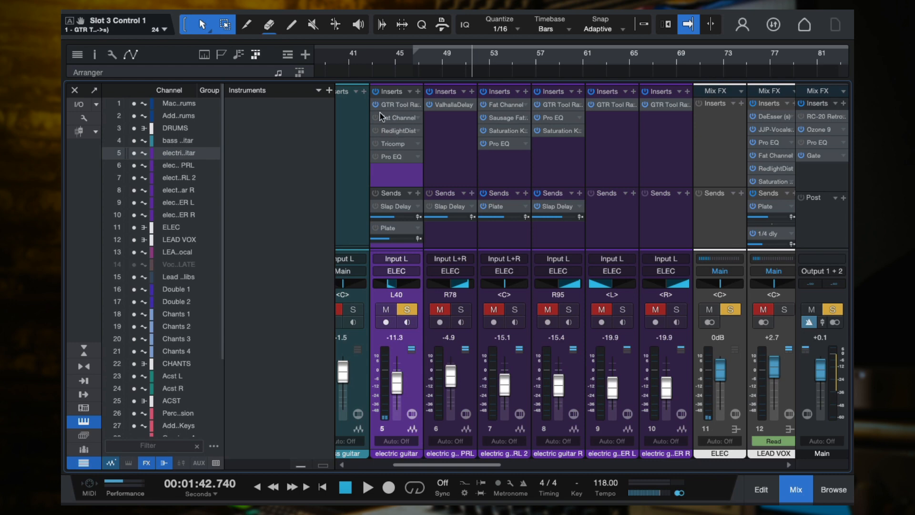
{"action": "key", "text": "space"}
{"action": "key", "text": "space"}
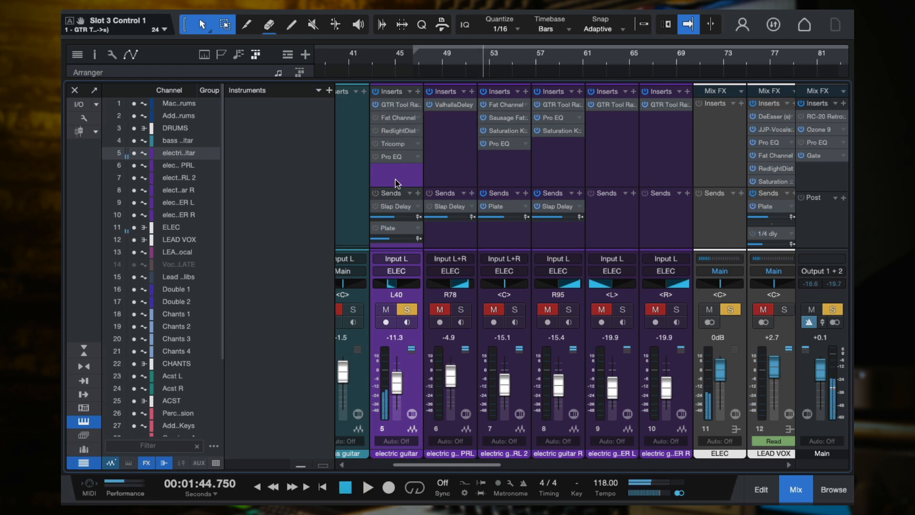
Bypass all six stomp pedals in GTR Tool Rack and play the guitar through the amp only
{"action": "left_click", "coordinate": [389, 105]}
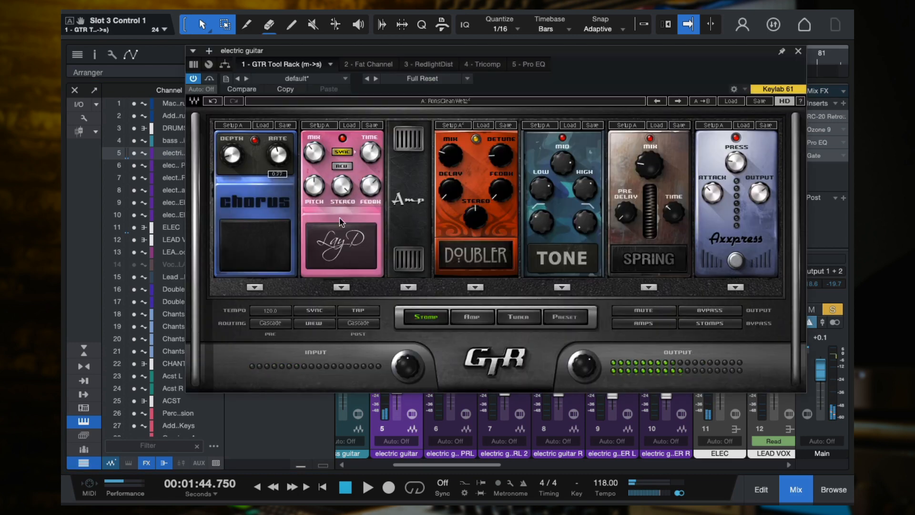
{"action": "left_click", "coordinate": [342, 139]}
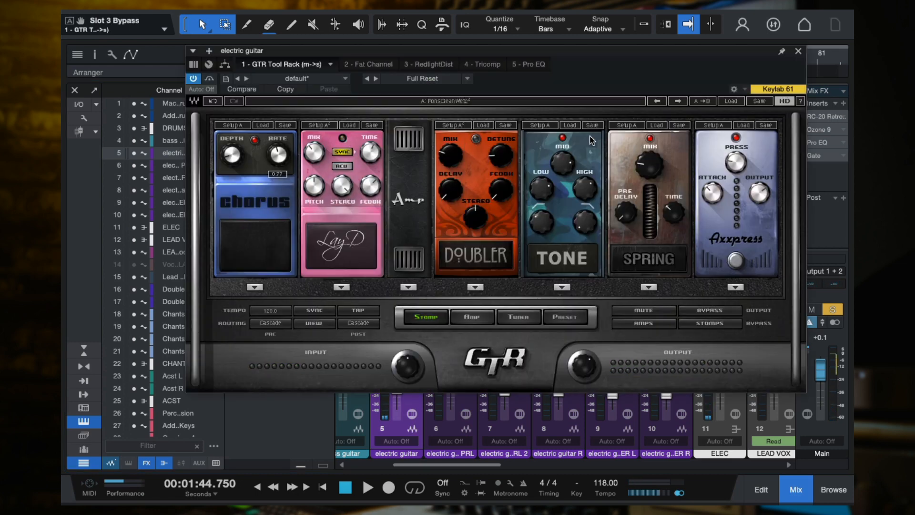
{"action": "left_click", "coordinate": [562, 138]}
{"action": "left_click", "coordinate": [649, 138]}
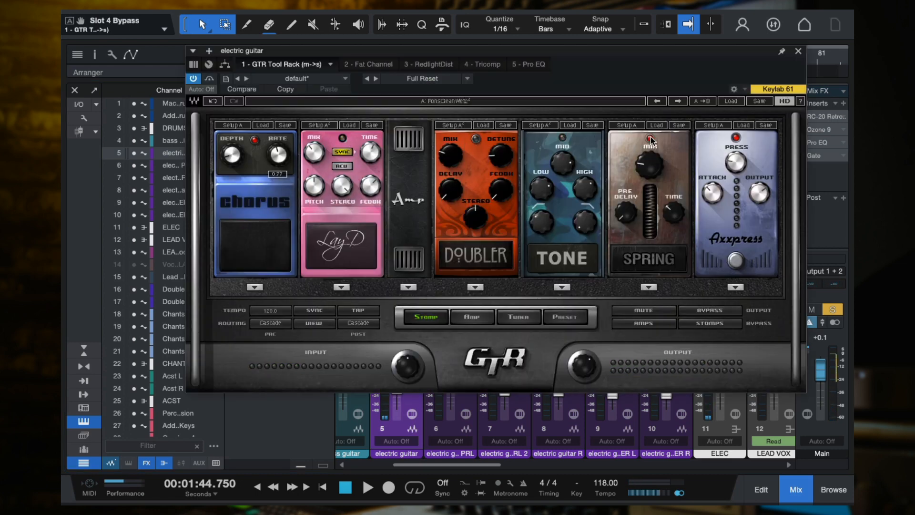
{"action": "left_click", "coordinate": [735, 138]}
{"action": "key", "text": "space"}
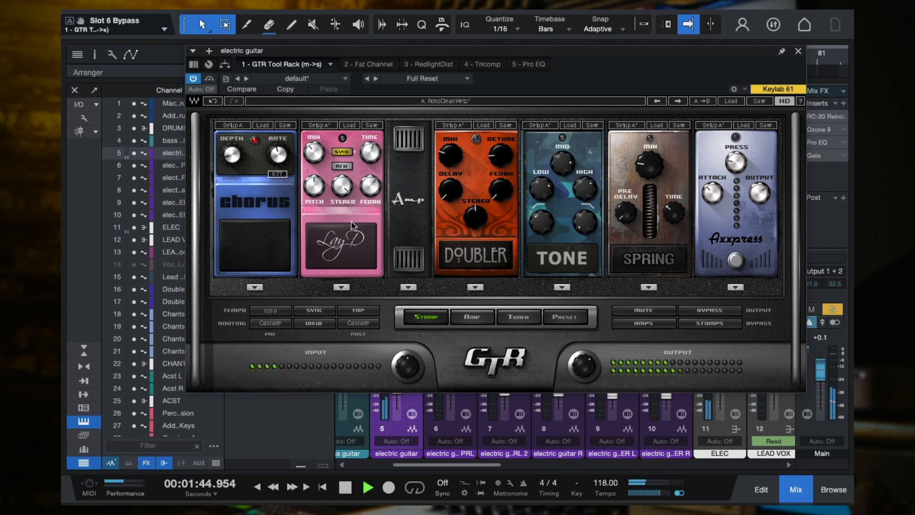
{"action": "left_click", "coordinate": [254, 140]}
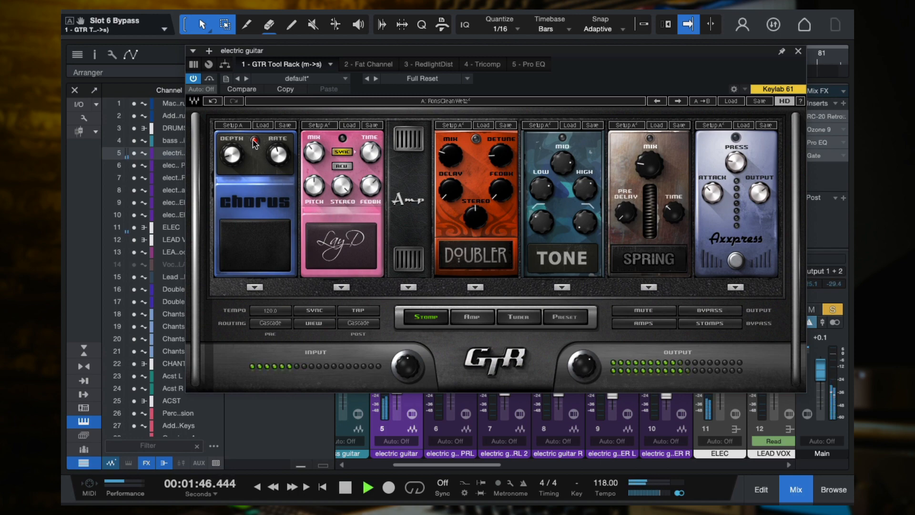
Examine GTR Tool Rack's Punchy amp, cabinet and microphone settings, and return to the stomp pedals
{"action": "left_click", "coordinate": [479, 317]}
{"action": "key", "text": "space"}
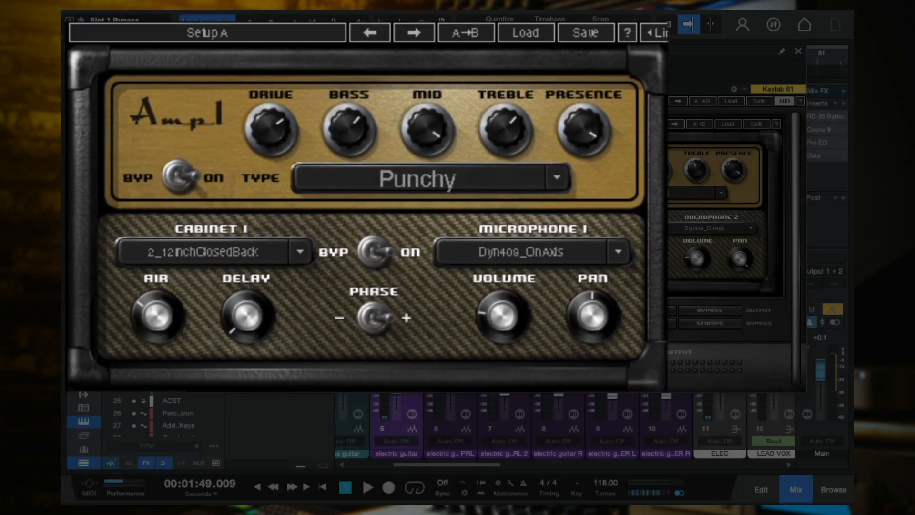
{"action": "left_click", "coordinate": [435, 318]}
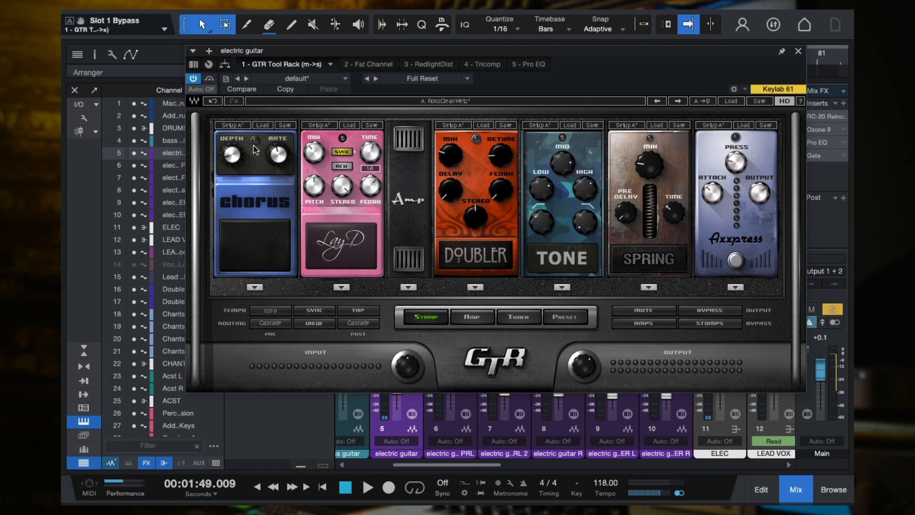
Re-enable the Chorus, LayD, Doubler, Tone, Spring and Axxpress pedals one after another while listening to the guitar
{"action": "key", "text": "space"}
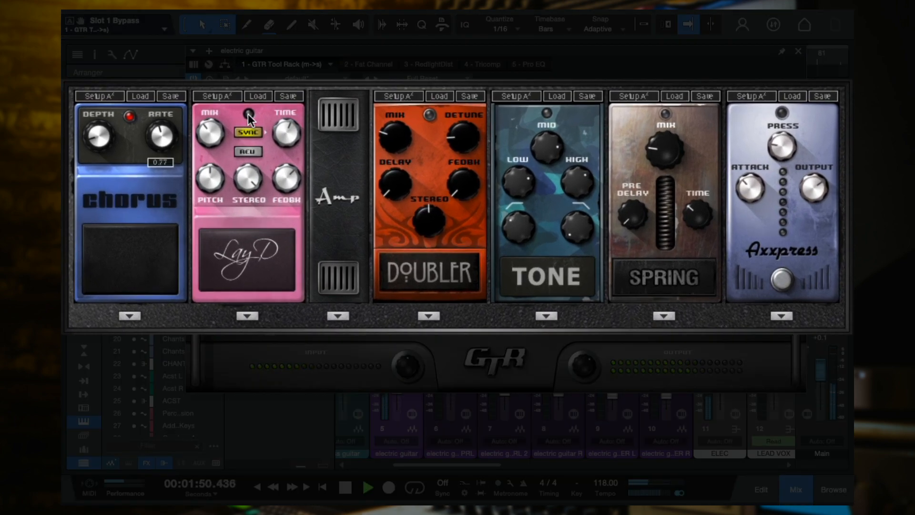
{"action": "left_click", "coordinate": [431, 116]}
{"action": "key", "text": "space"}
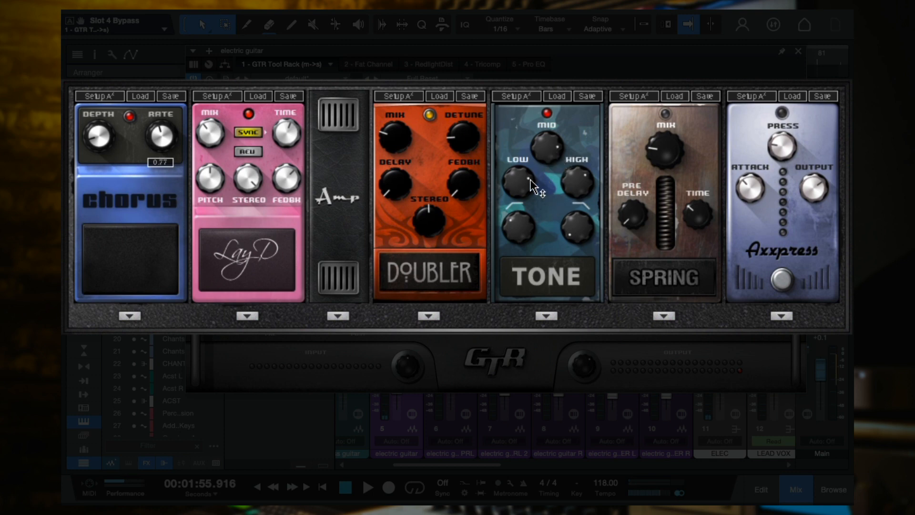
{"action": "key", "text": "space"}
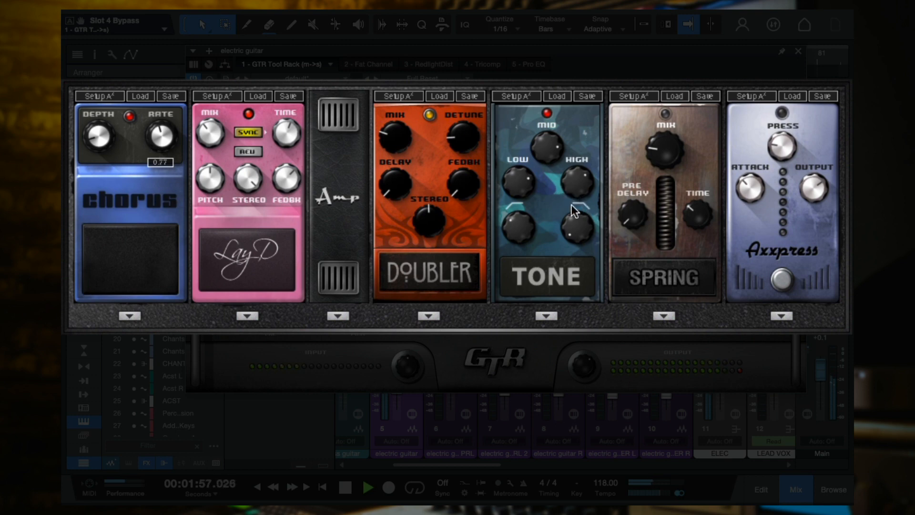
{"action": "left_click", "coordinate": [665, 113]}
{"action": "left_click", "coordinate": [781, 112]}
{"action": "key", "text": "space"}
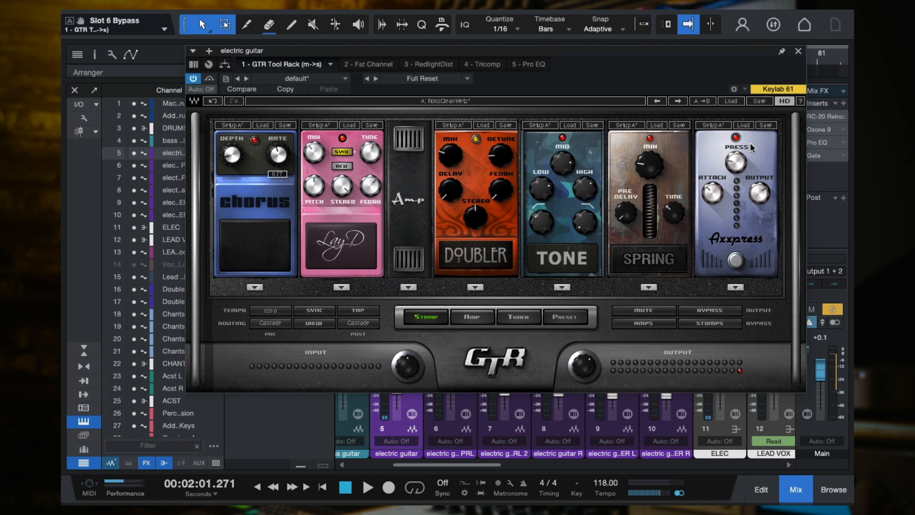
Look at GTR Tool Rack's tuner, return to the stomp pedals and close the plug-in window
{"action": "left_click", "coordinate": [536, 319]}
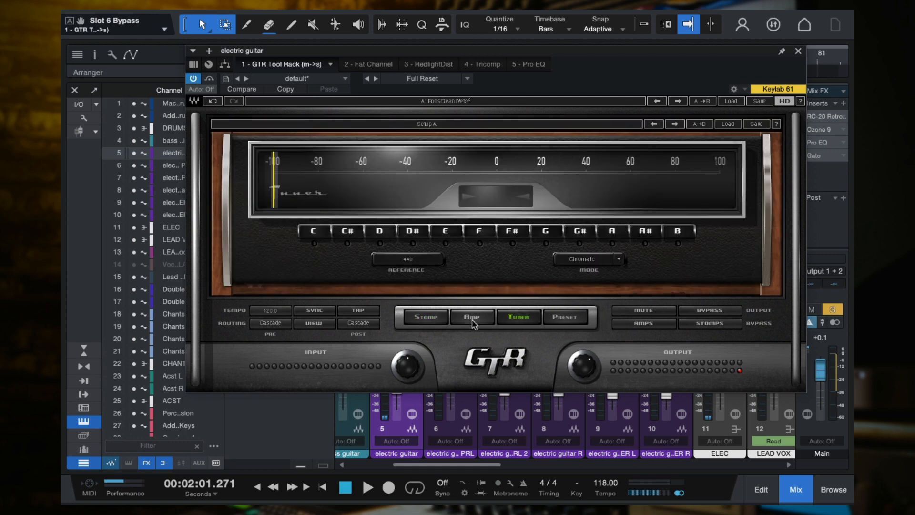
{"action": "left_click", "coordinate": [439, 319]}
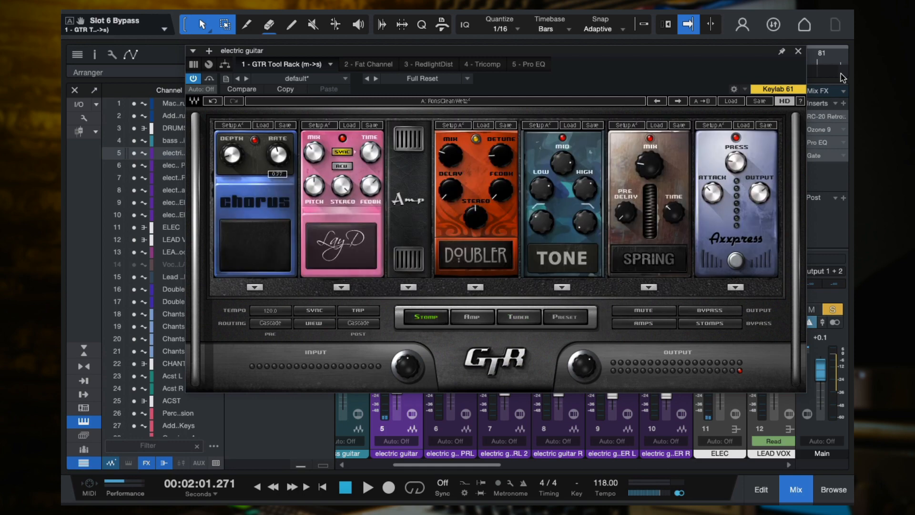
{"action": "left_click", "coordinate": [798, 53]}
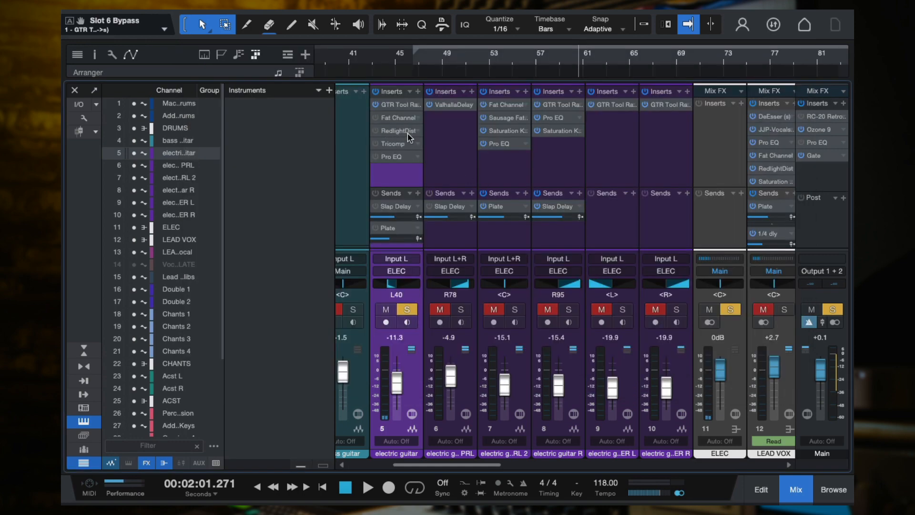
Compare the electric guitar in the full mix and soloed, playing from the start of the section
{"action": "left_click", "coordinate": [417, 58]}
{"action": "left_click", "coordinate": [407, 309]}
{"action": "key", "text": "space"}
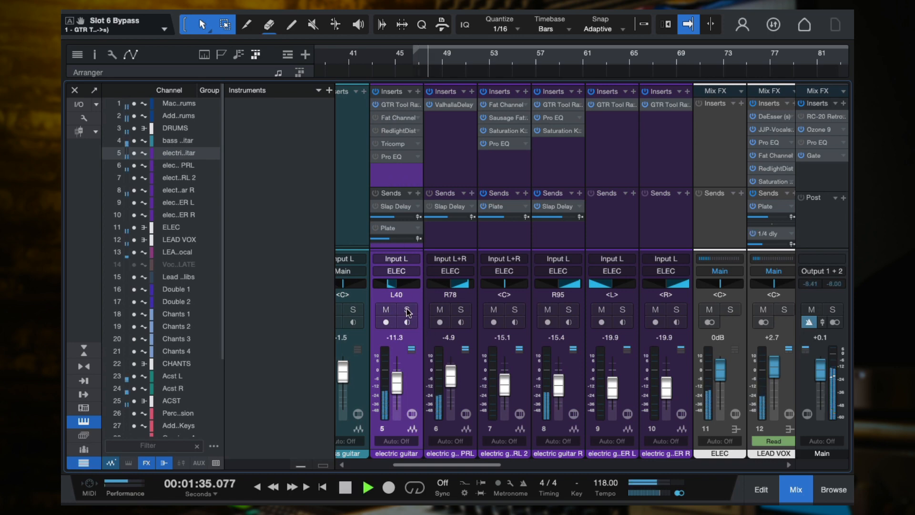
{"action": "key", "text": "space"}
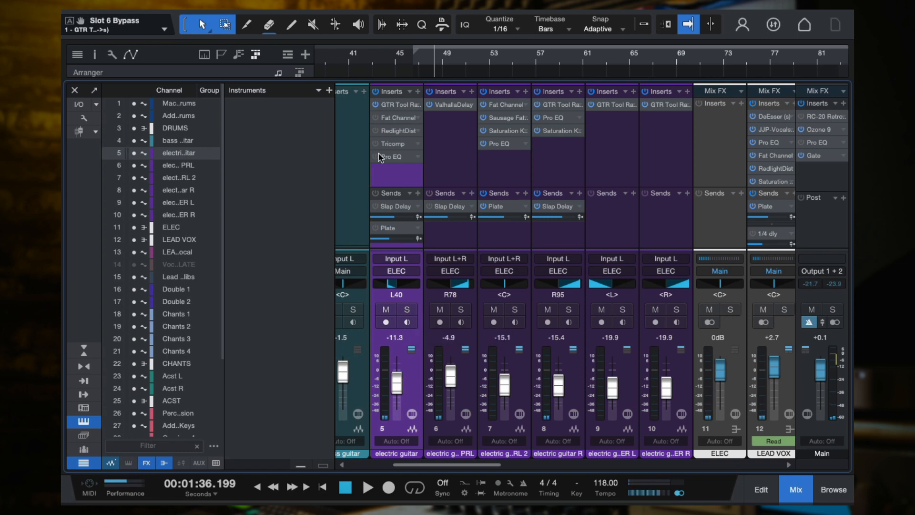
{"action": "left_click", "coordinate": [407, 313]}
{"action": "key", "text": "space"}
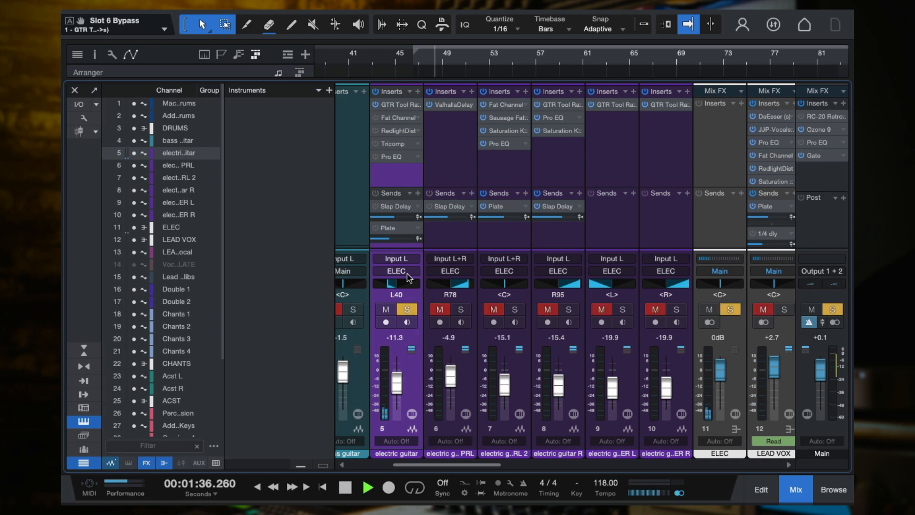
Activate Fat Channel on the electric guitar channel, show its Tube compressor and play the guitar through it
{"action": "left_click", "coordinate": [395, 119]}
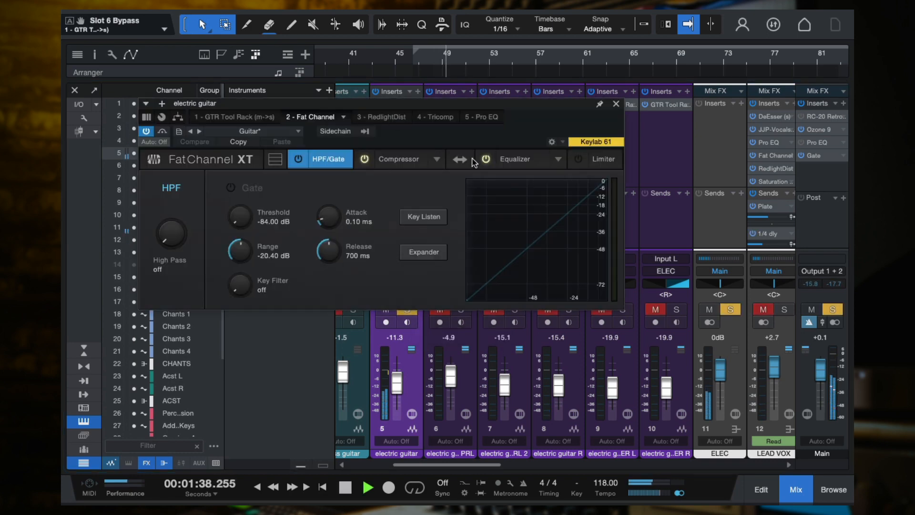
{"action": "left_click", "coordinate": [396, 160]}
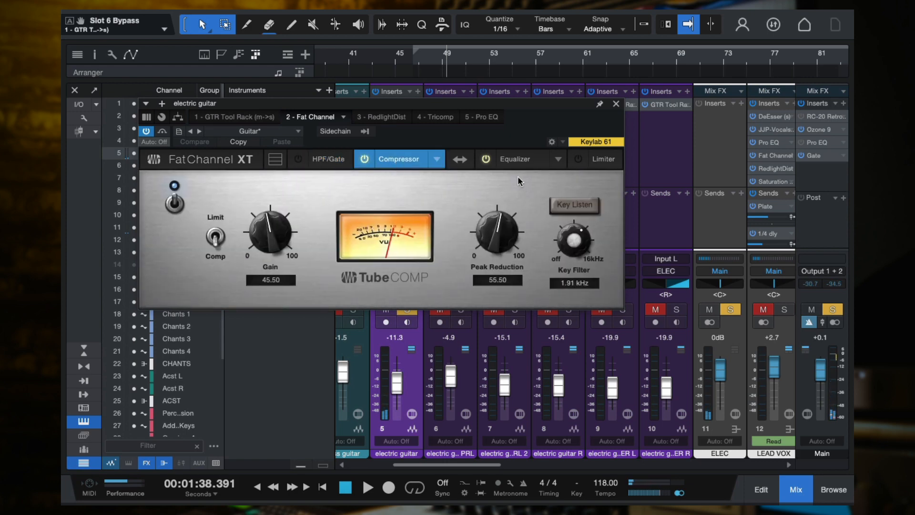
{"action": "left_click_drag", "start_coordinate": [524, 108], "coordinate": [653, 85]}
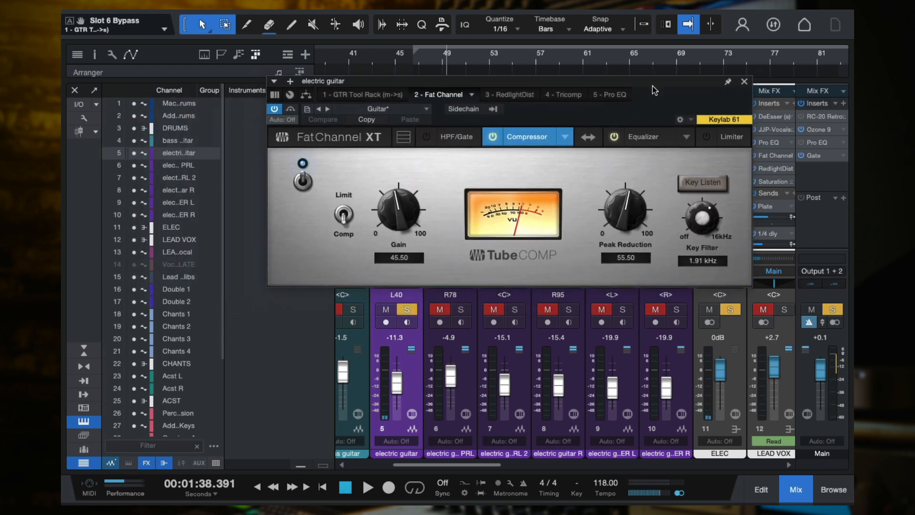
{"action": "key", "text": "space"}
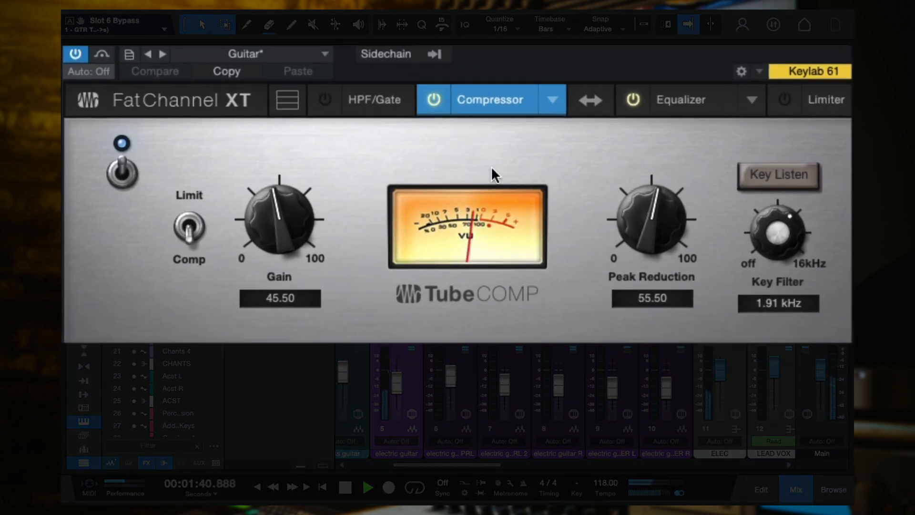
Activate RedlightDist on the electric guitar channel, show its Soft Tube settings and compare the guitar with the effect bypassed
{"action": "key", "text": "space"}
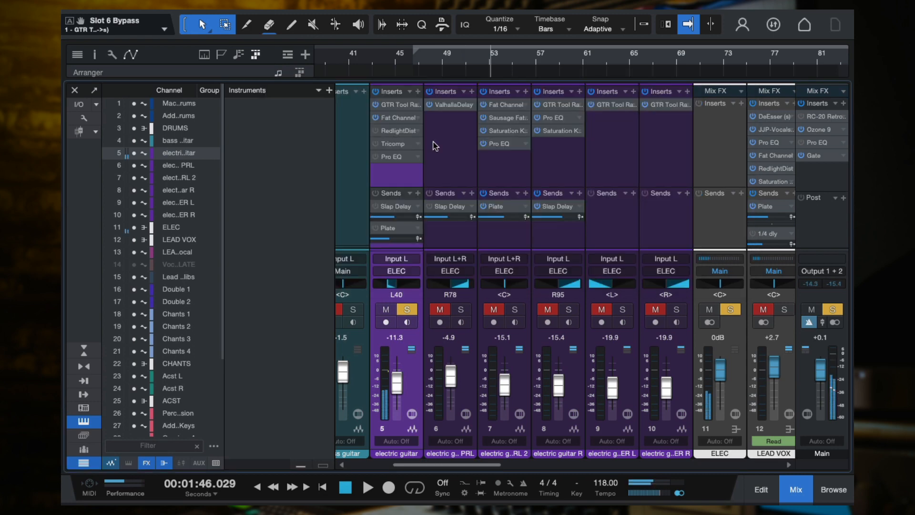
{"action": "key", "text": "ctrl+s"}
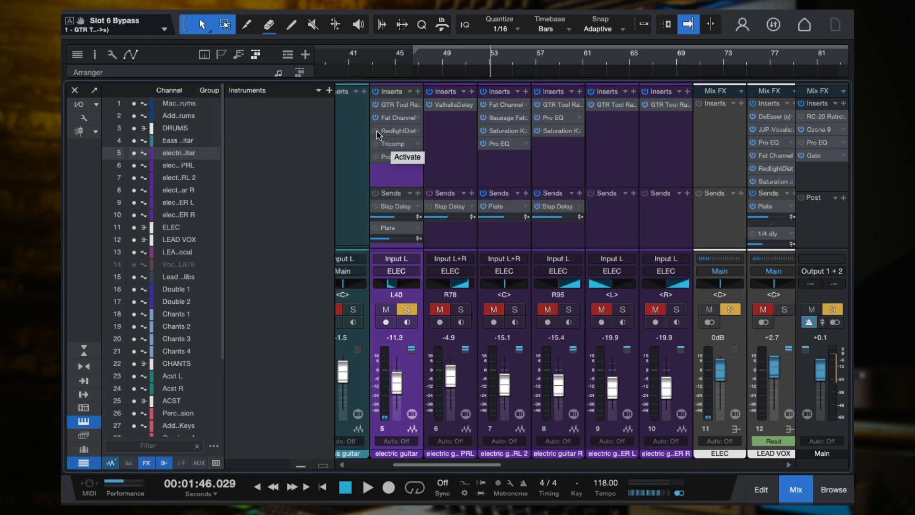
{"action": "double_click", "coordinate": [394, 131]}
{"action": "left_click_drag", "start_coordinate": [396, 134], "coordinate": [671, 88]}
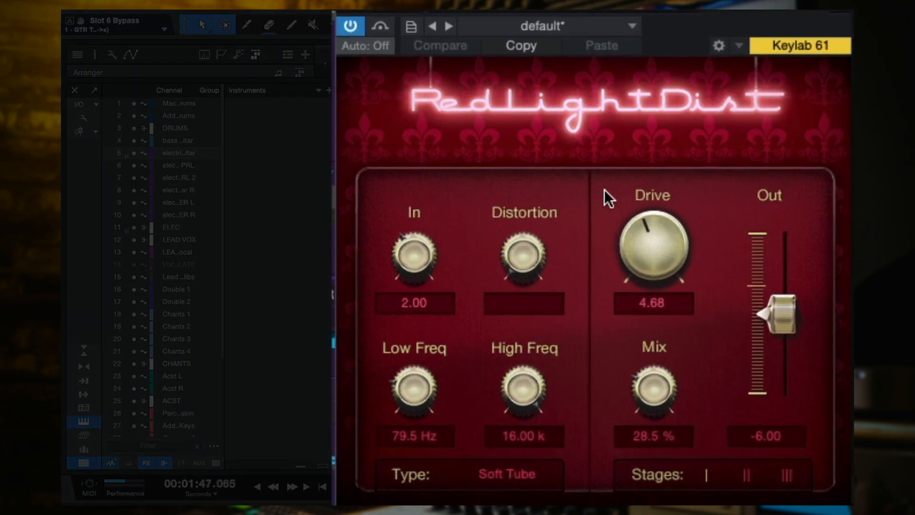
{"action": "left_click", "coordinate": [379, 27]}
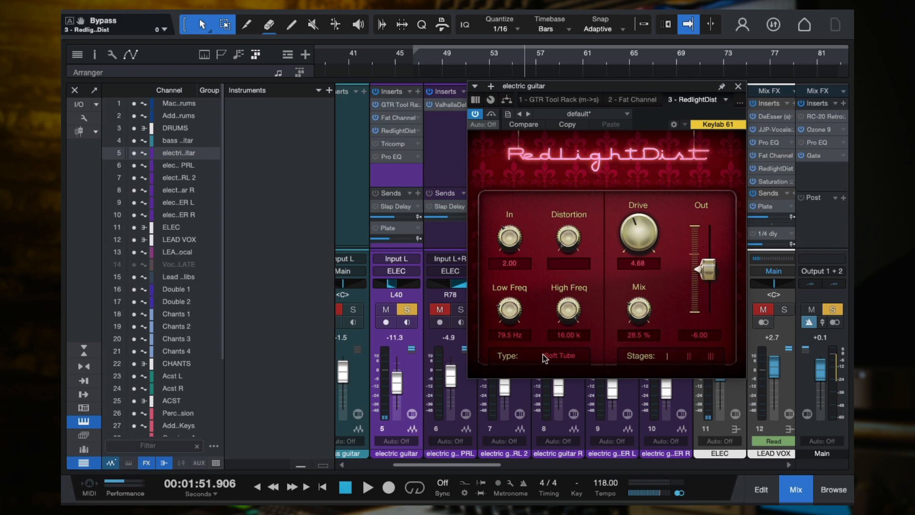
{"action": "left_click", "coordinate": [738, 86]}
Activate Tricomp on the electric guitar channel, show its Electric Lead settings and play the guitar through it
{"action": "key", "text": "space"}
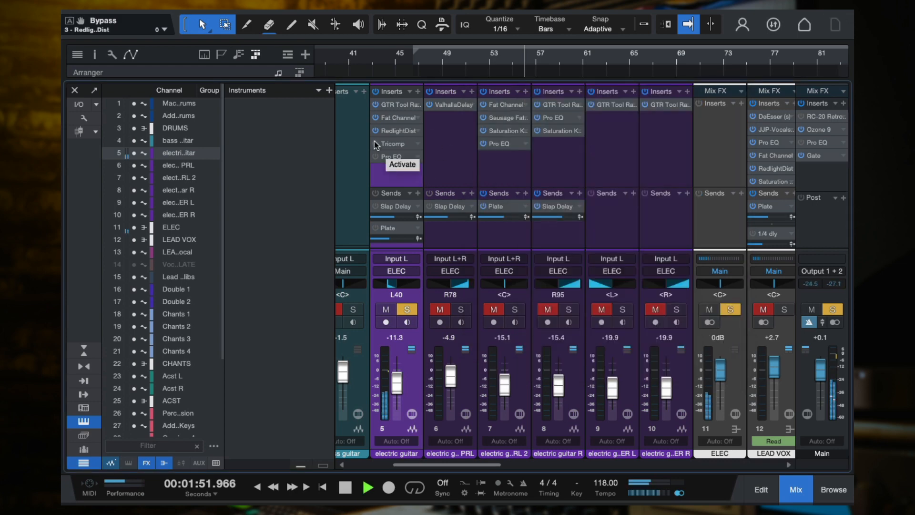
{"action": "left_click", "coordinate": [376, 144]}
{"action": "left_click", "coordinate": [393, 144]}
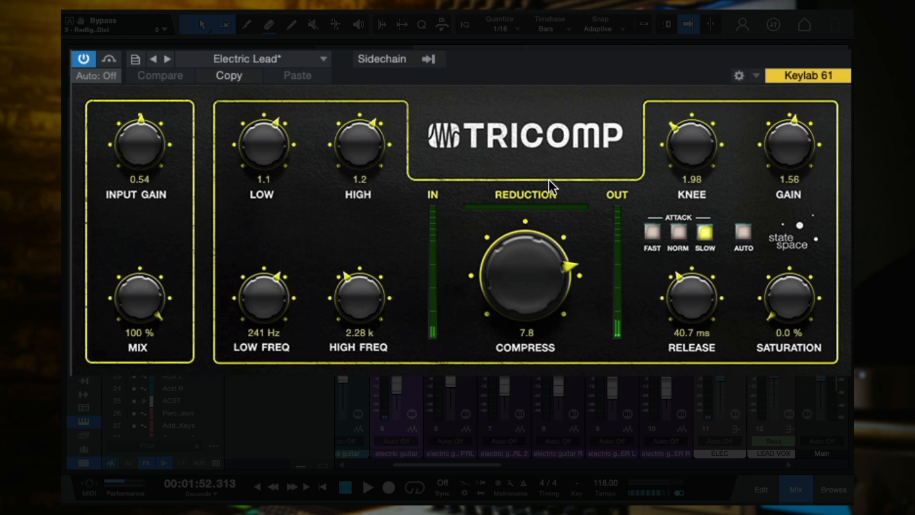
{"action": "key", "text": "space"}
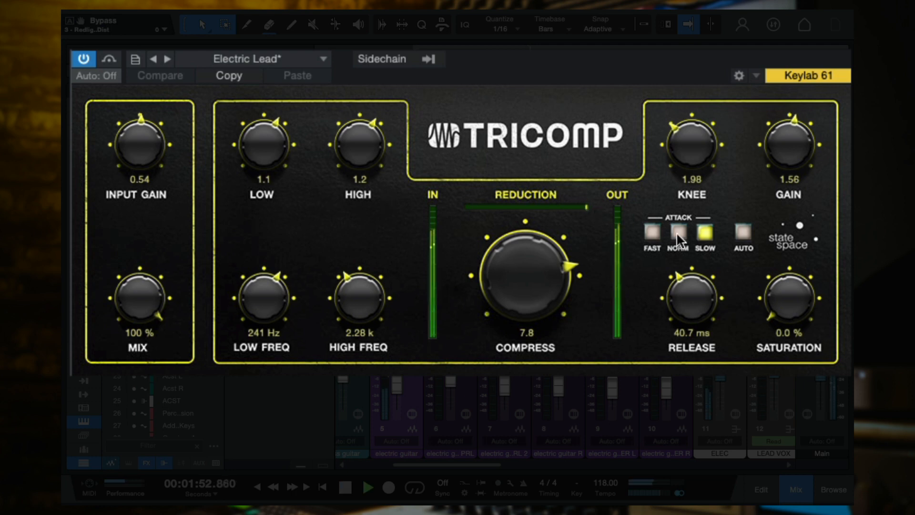
{"action": "key", "text": "space"}
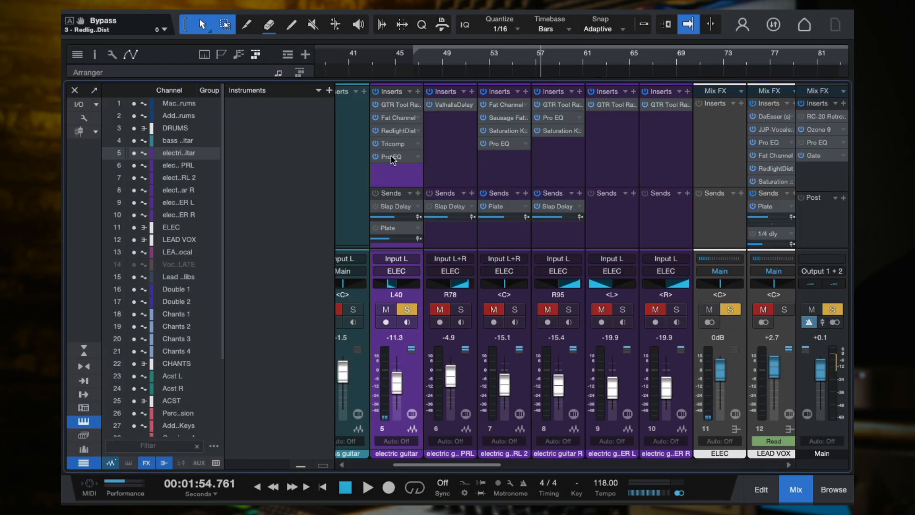
Open the electric guitar's Pro EQ and deepen the narrow low-mid cut at 219 Hz to -15.60 dB
{"action": "left_click", "coordinate": [393, 157]}
{"action": "left_click_drag", "start_coordinate": [503, 83], "coordinate": [646, 81]}
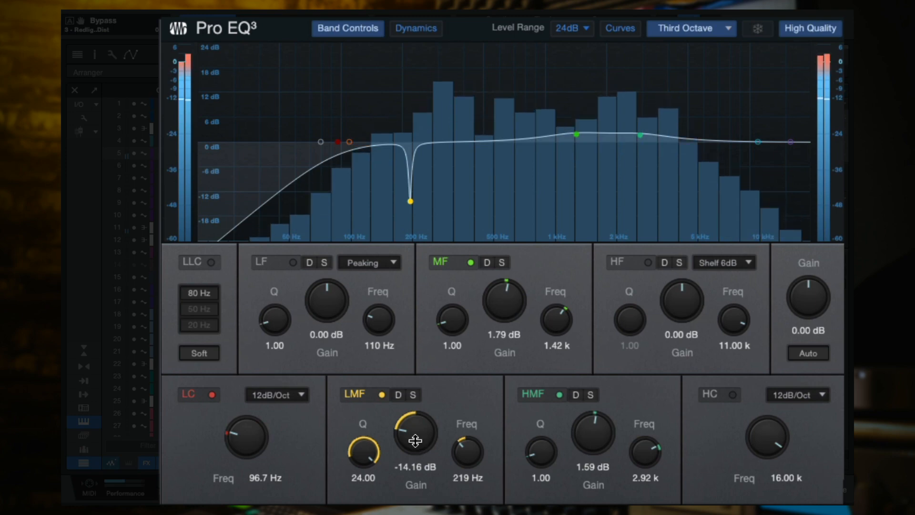
{"action": "mouse_move", "coordinate": [415, 439]}
{"action": "left_mouse_down"}
{"action": "mouse_move", "coordinate": [413, 253]}
{"action": "mouse_move", "coordinate": [416, 435]}
{"action": "mouse_move", "coordinate": [429, 446]}
{"action": "mouse_move", "coordinate": [421, 443]}
{"action": "left_mouse_up"}
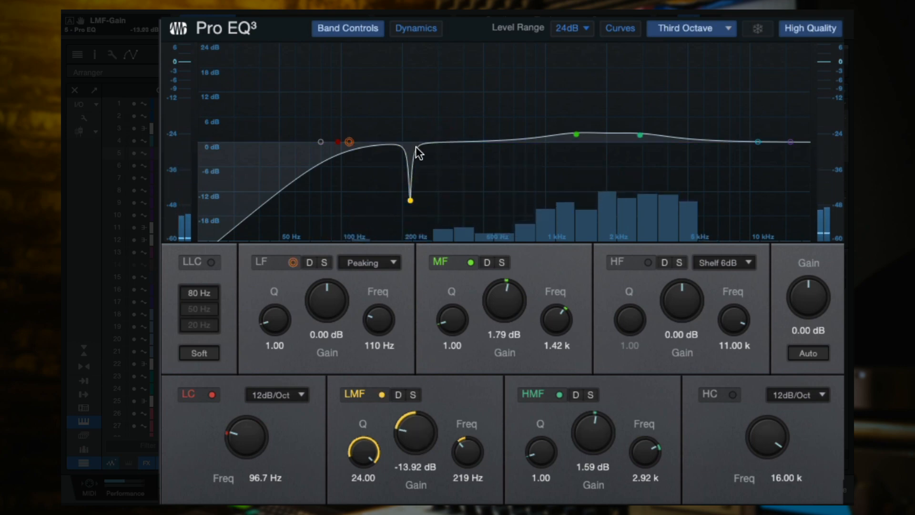
{"action": "left_click_drag", "start_coordinate": [408, 430], "coordinate": [408, 433]}
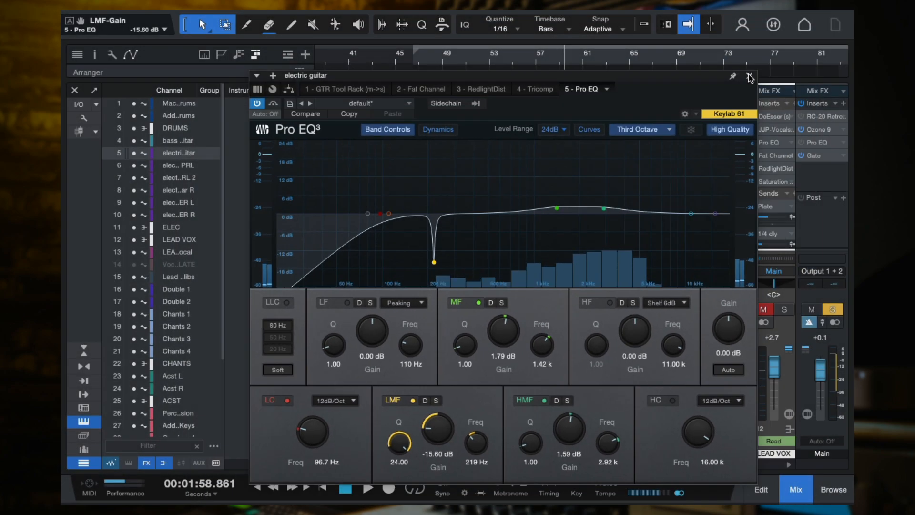
{"action": "left_click", "coordinate": [749, 78]}
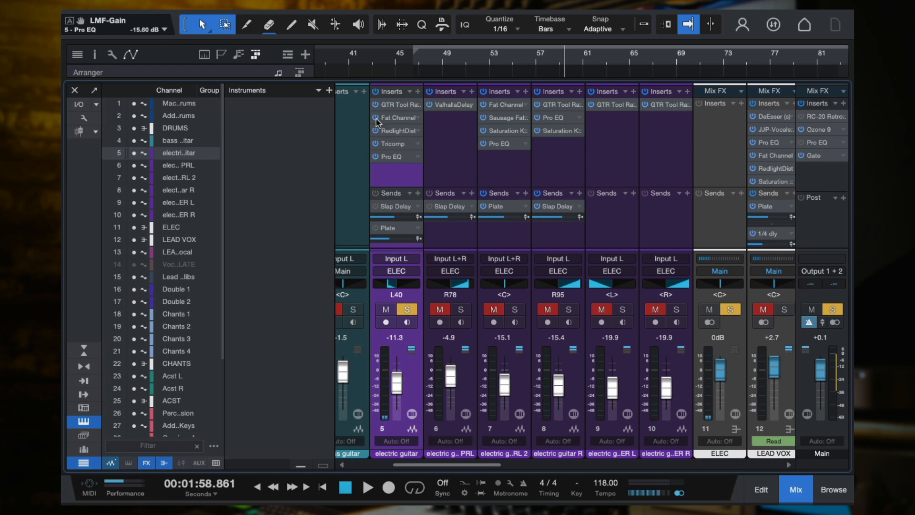
Bypass the electric guitar's inserts from Fat Channel through Pro EQ and look at GTR Tool Rack's stomp pedals
{"action": "left_click_drag", "start_coordinate": [376, 120], "coordinate": [376, 159]}
{"action": "left_click", "coordinate": [399, 105]}
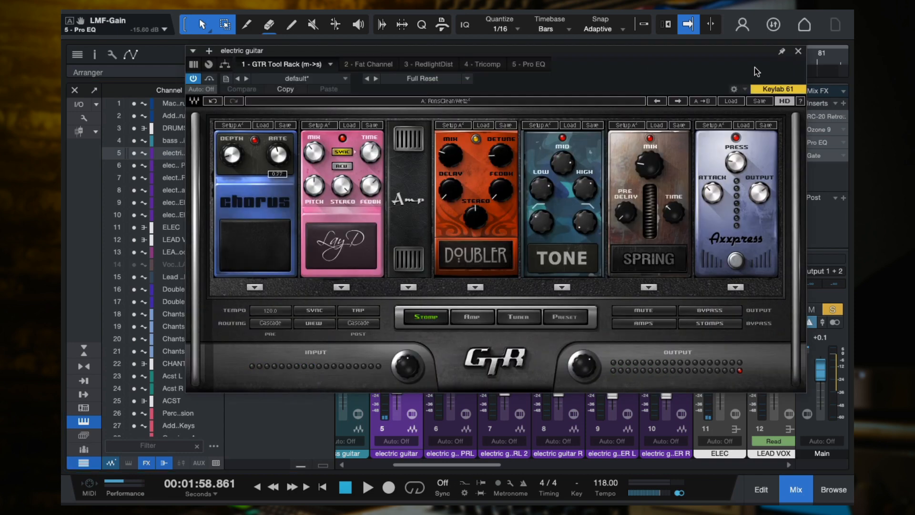
{"action": "left_click", "coordinate": [799, 52]}
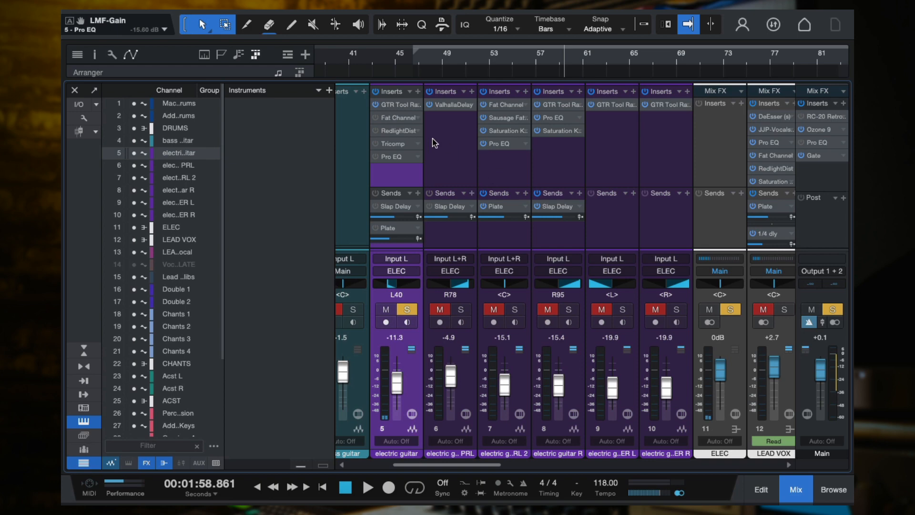
Reactivate the electric guitar's inserts from Fat Channel through Pro EQ and turn on its Slap Delay and Plate sends
{"action": "left_click", "coordinate": [376, 118]}
{"action": "left_click", "coordinate": [376, 144]}
{"action": "left_click", "coordinate": [375, 193]}
Examine the Plate, 1/4 dly and Slap Delay effect channels and their inserts in the mixer
{"action": "scroll", "coordinate": [458, 233], "scroll_direction": "left", "scroll_amount": 3}
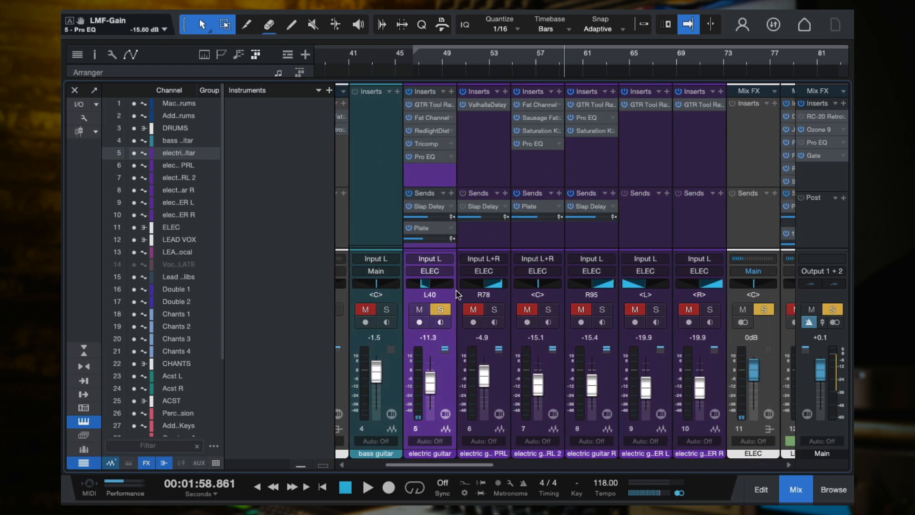
{"action": "scroll", "coordinate": [520, 250], "scroll_direction": "right", "scroll_amount": 10}
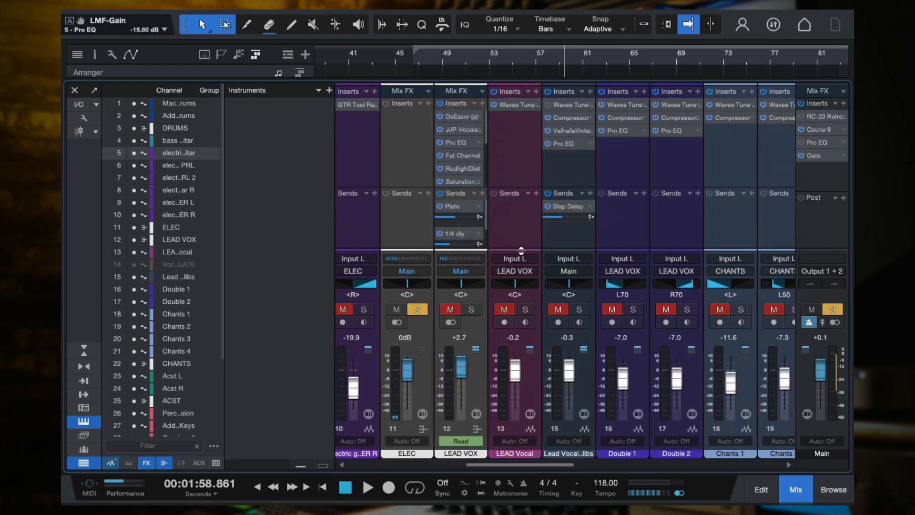
{"action": "left_click", "coordinate": [719, 224]}
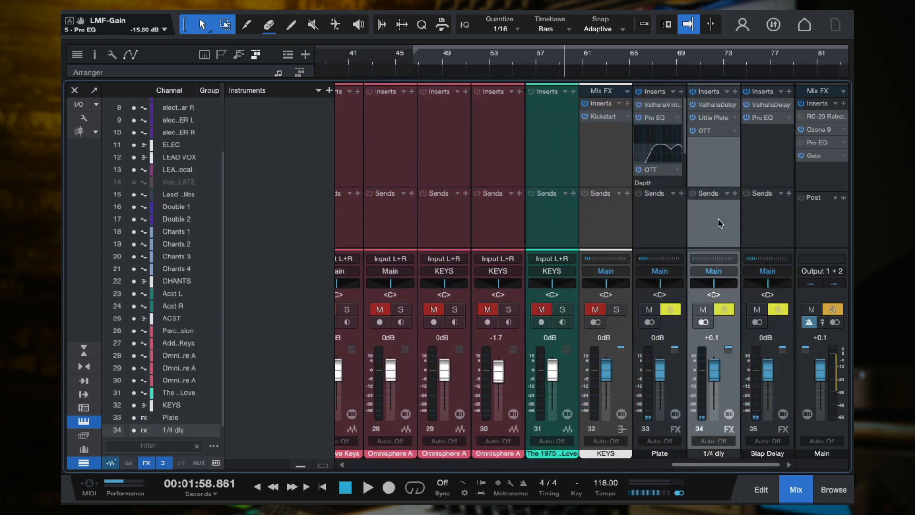
{"action": "left_click", "coordinate": [761, 234]}
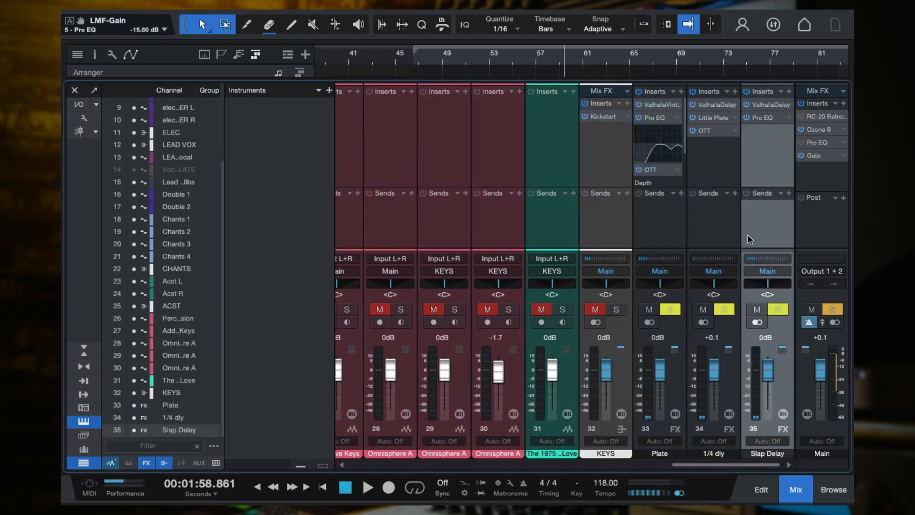
{"action": "left_click", "coordinate": [662, 235]}
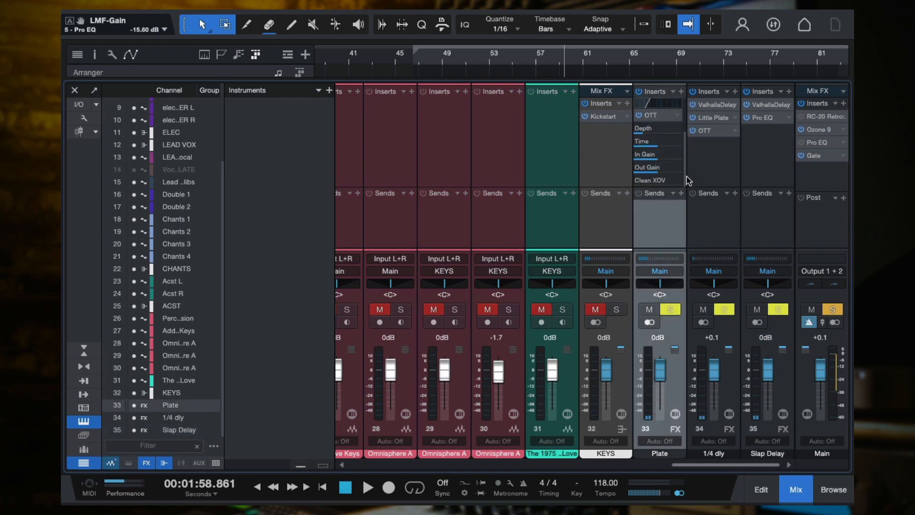
{"action": "left_click", "coordinate": [776, 162]}
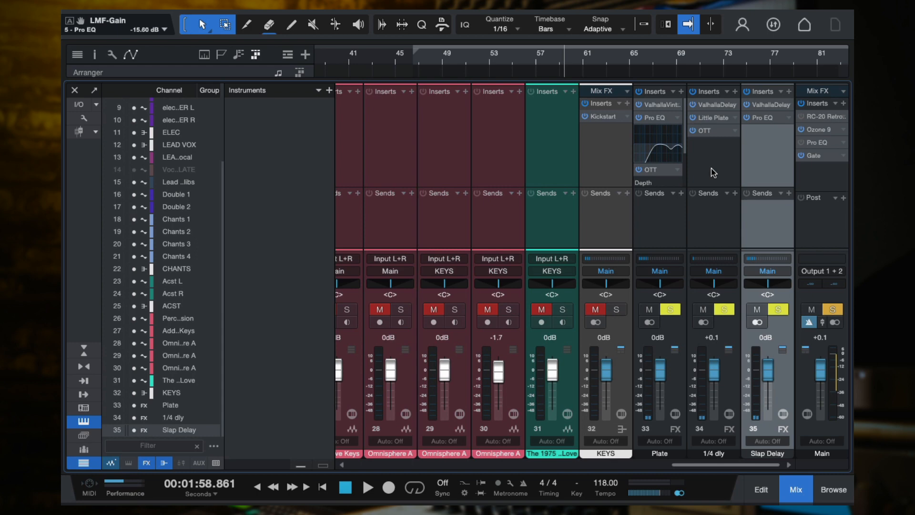
Mute the electric guitar's Plate send and audition its Slap Delay send at +10.0, undoing the level change
{"action": "scroll", "coordinate": [494, 176], "scroll_direction": "left", "scroll_amount": 7}
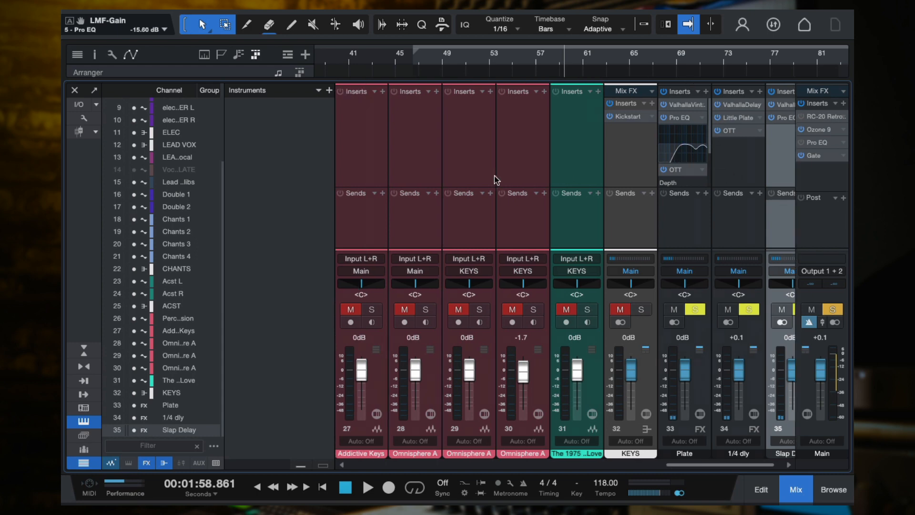
{"action": "scroll", "coordinate": [648, 188], "scroll_direction": "left", "scroll_amount": 2}
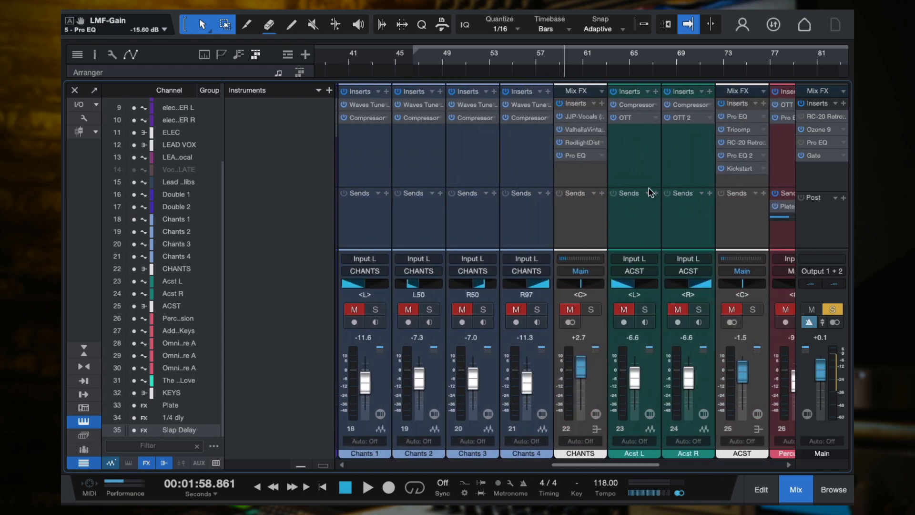
{"action": "left_click", "coordinate": [634, 210]}
{"action": "scroll", "coordinate": [476, 214], "scroll_direction": "left", "scroll_amount": 8}
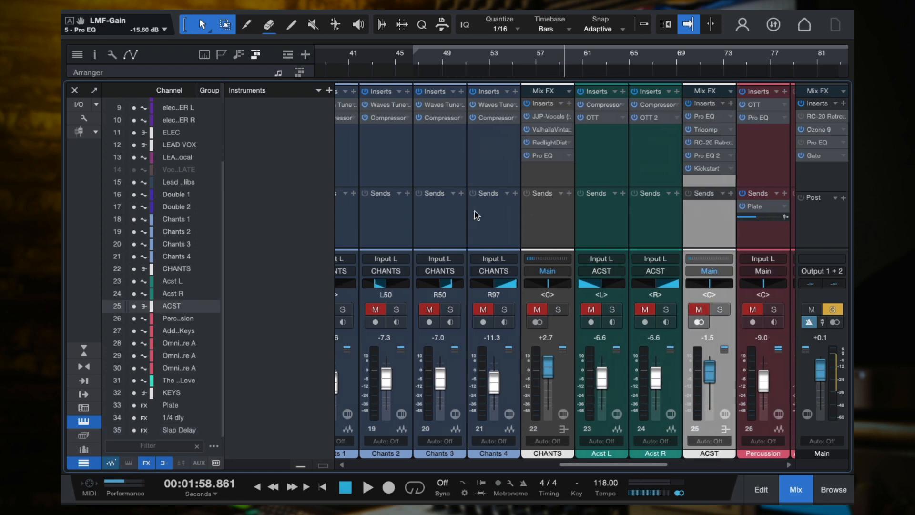
{"action": "scroll", "coordinate": [476, 214], "scroll_direction": "left", "scroll_amount": 2}
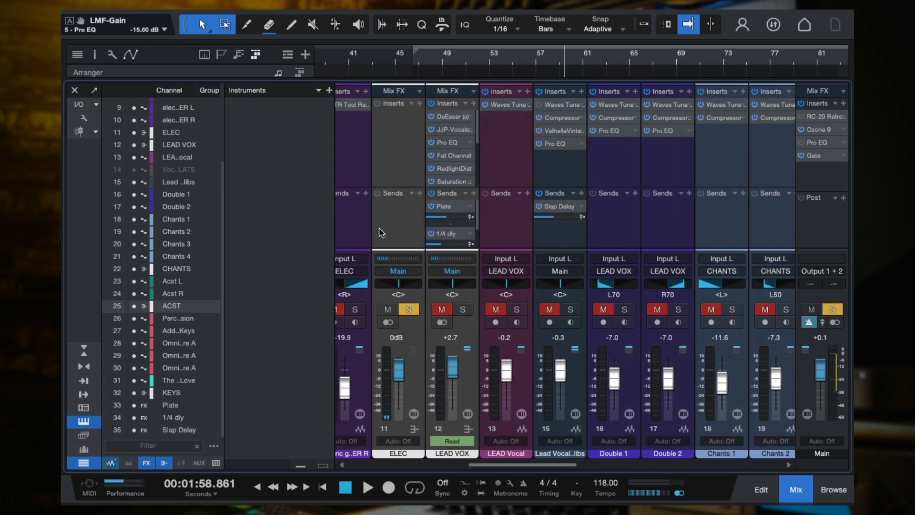
{"action": "left_click", "coordinate": [388, 242]}
{"action": "scroll", "coordinate": [486, 249], "scroll_direction": "left", "scroll_amount": 9}
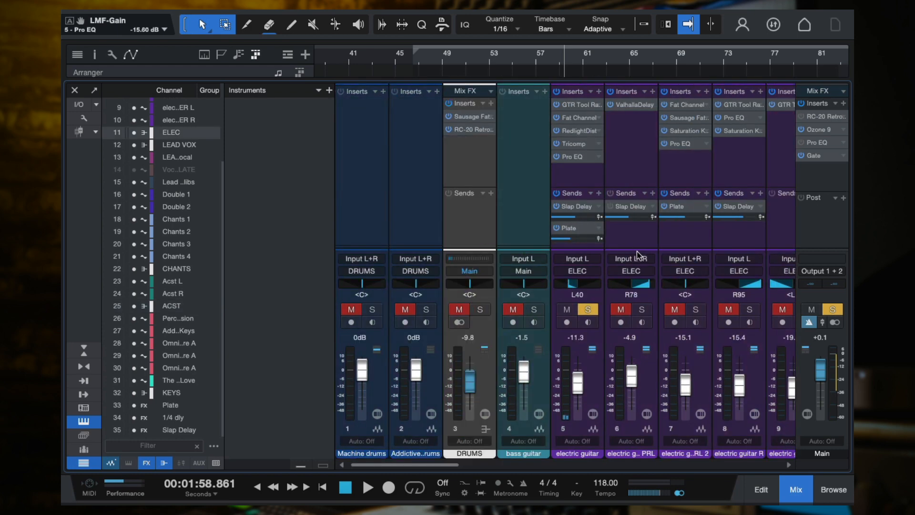
{"action": "left_click", "coordinate": [556, 228]}
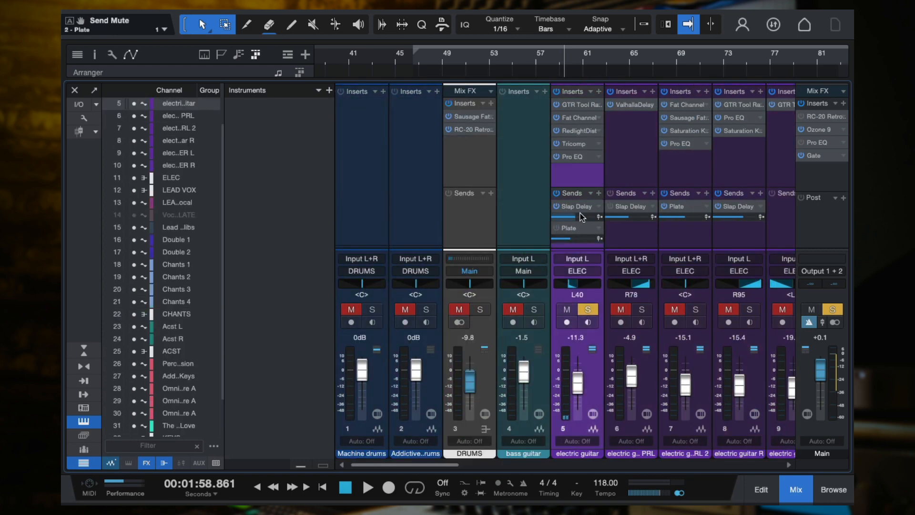
{"action": "key", "text": "space"}
{"action": "mouse_move", "coordinate": [579, 214]}
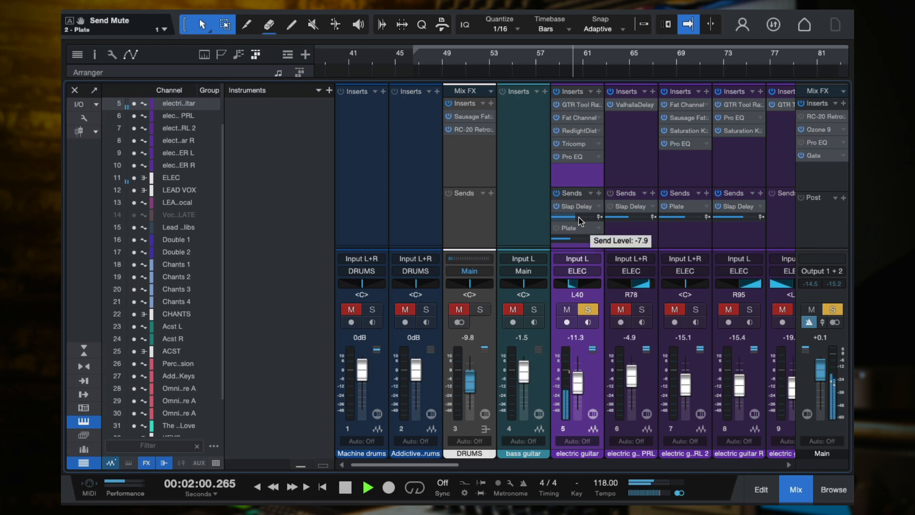
{"action": "left_click_drag", "start_coordinate": [578, 216], "coordinate": [597, 220]}
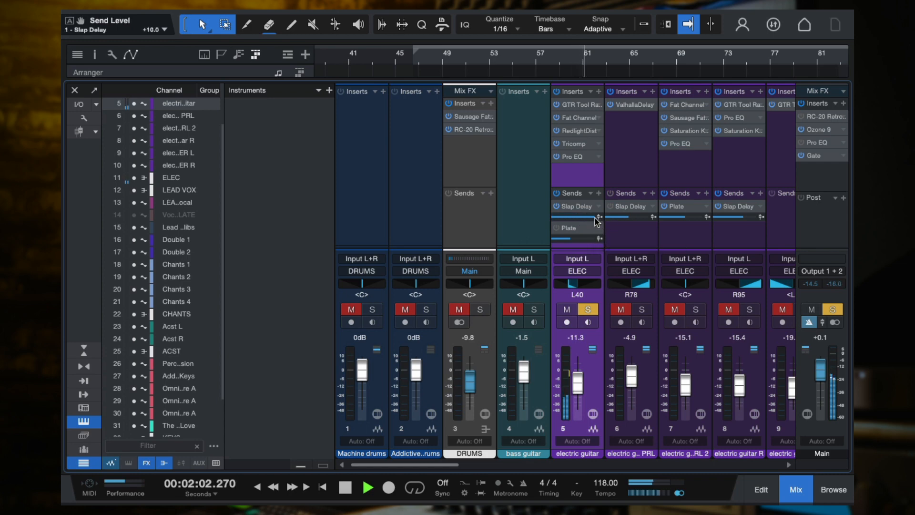
{"action": "key", "text": "super+z"}
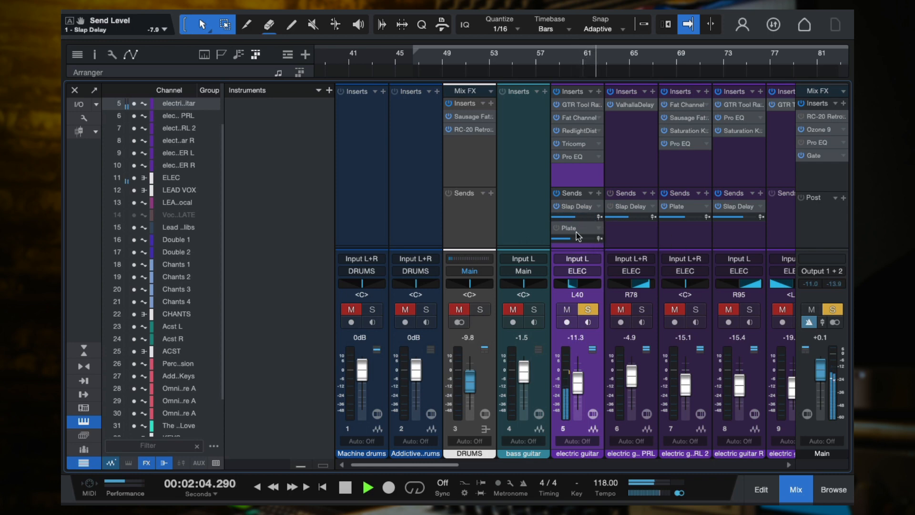
Audition the electric guitar's Plate send raised to about +8.2, undo the level change and stop playback
{"action": "mouse_move", "coordinate": [579, 239]}
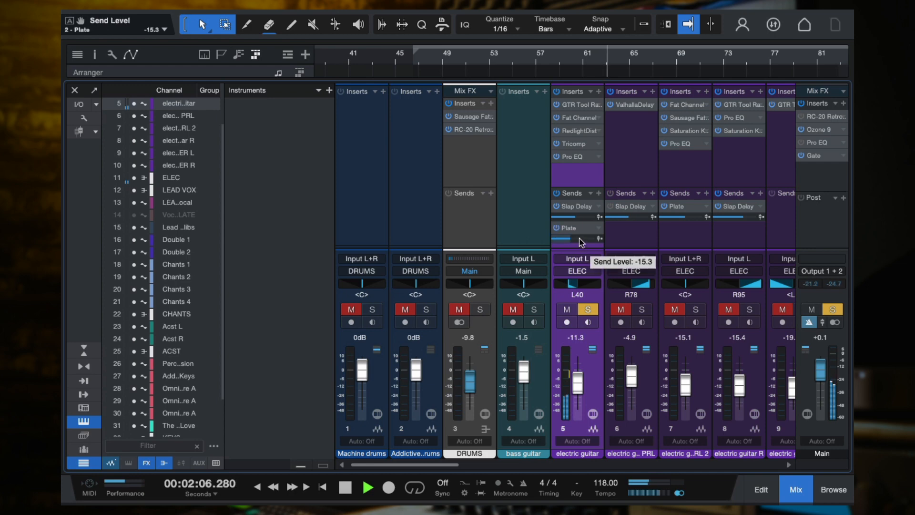
{"action": "left_click_drag", "start_coordinate": [578, 238], "coordinate": [601, 241]}
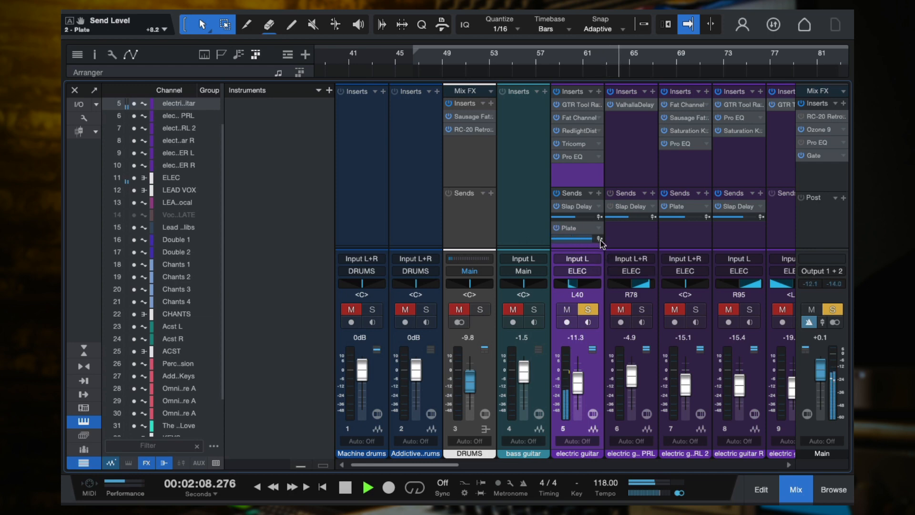
{"action": "key", "text": "super+z"}
{"action": "key", "text": "space"}
Examine the ValhallaVintageVerb settings on the Plate effect channel and close the plug-in window
{"action": "scroll", "coordinate": [641, 260], "scroll_direction": "right", "scroll_amount": 10}
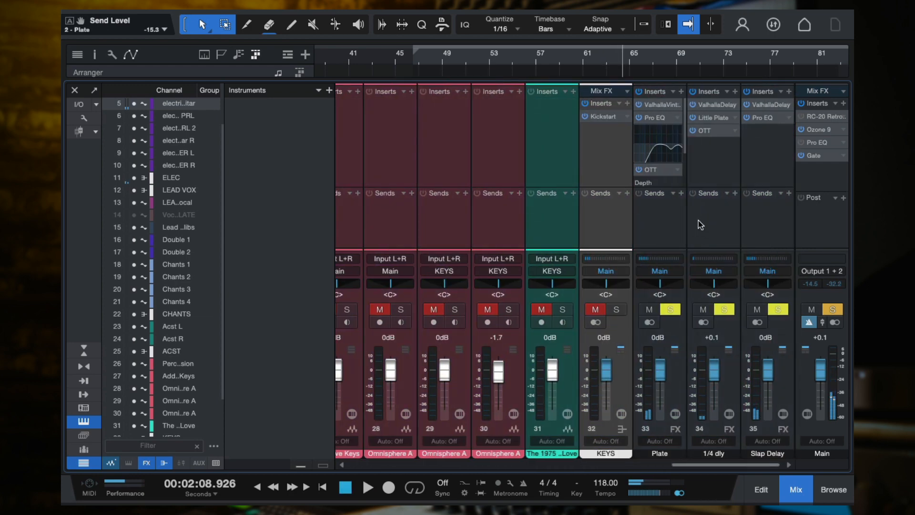
{"action": "left_click", "coordinate": [698, 154]}
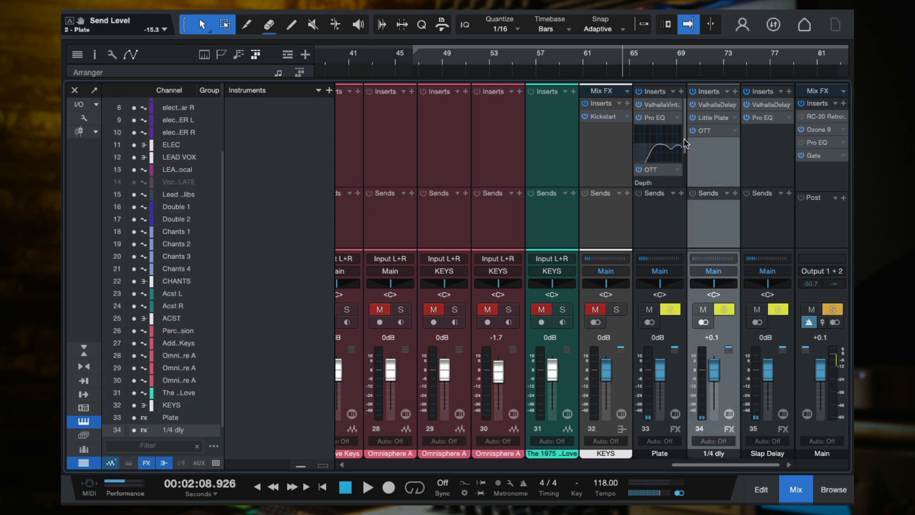
{"action": "left_click", "coordinate": [660, 105]}
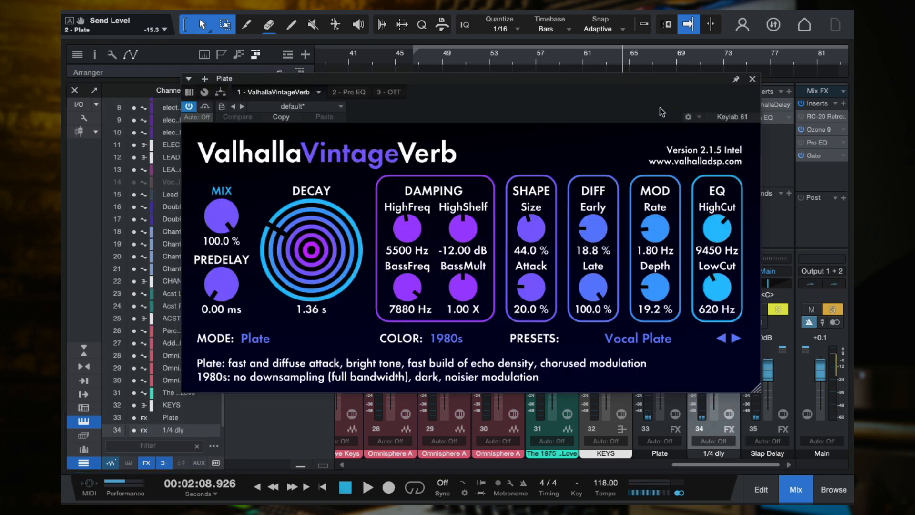
{"action": "left_click", "coordinate": [751, 79]}
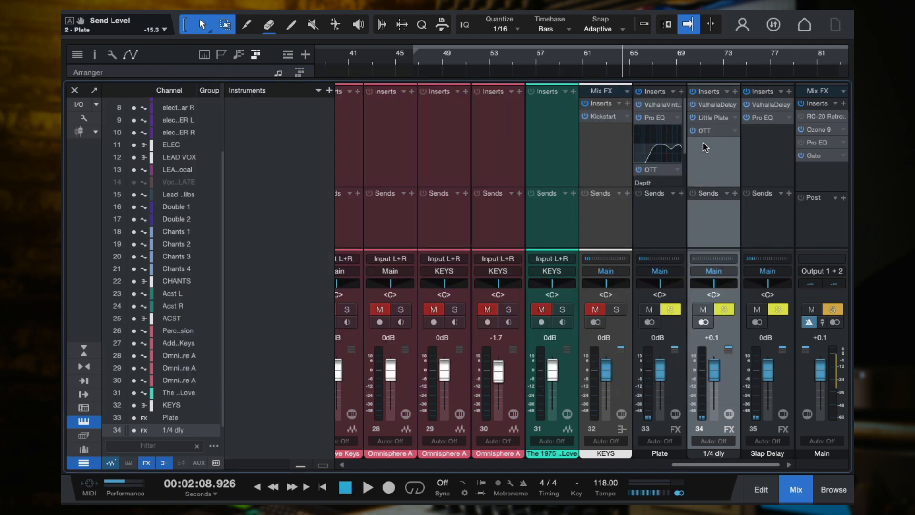
Examine the Pro EQ settings on the Plate effect channel and the ValhallaDelay settings on the Slap Delay channel
{"action": "left_click", "coordinate": [656, 119]}
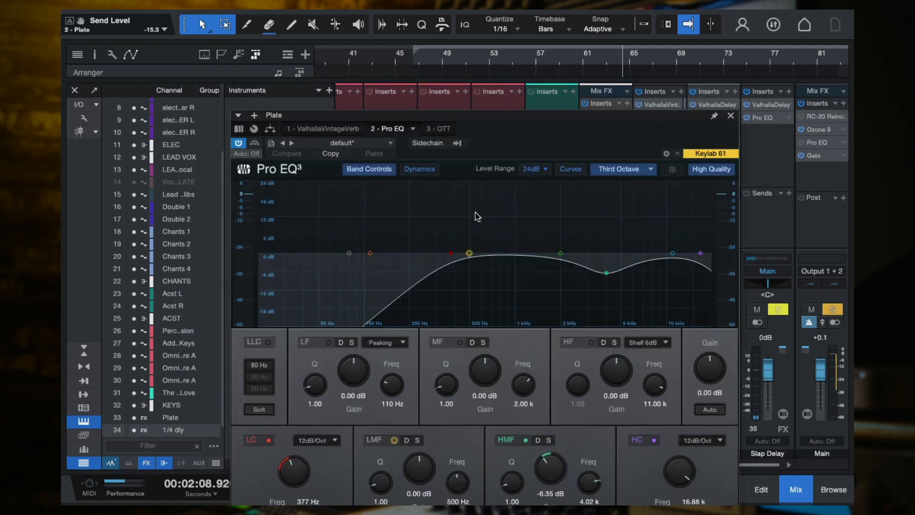
{"action": "left_click", "coordinate": [731, 117]}
{"action": "left_click", "coordinate": [755, 157]}
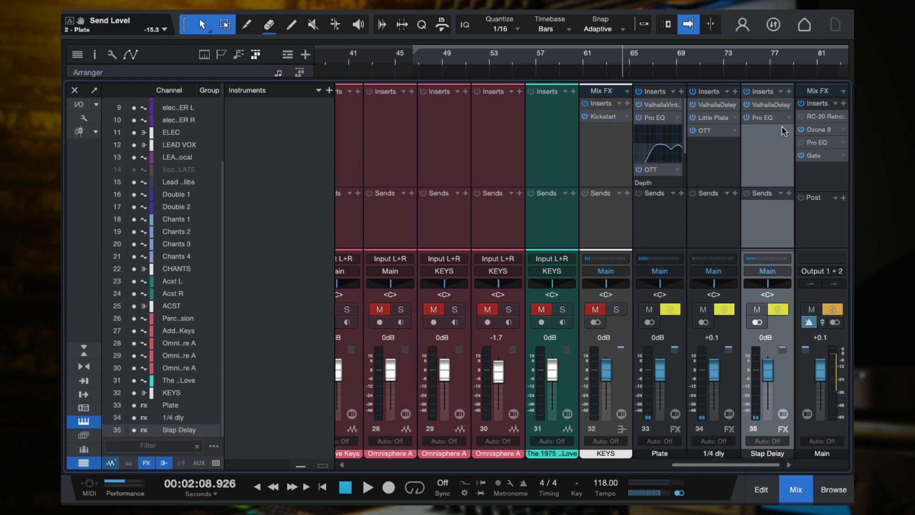
{"action": "left_click", "coordinate": [773, 106]}
{"action": "left_click_drag", "start_coordinate": [562, 66], "coordinate": [710, 65]}
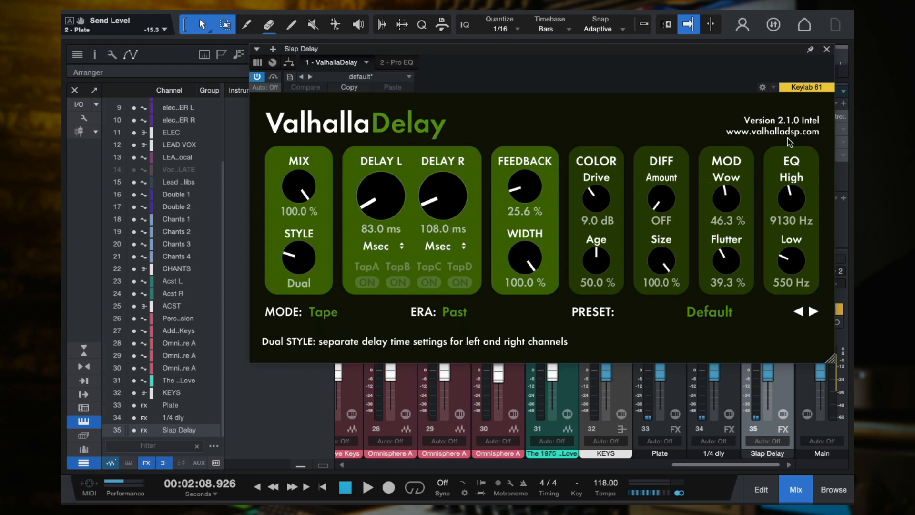
{"action": "left_click", "coordinate": [826, 50]}
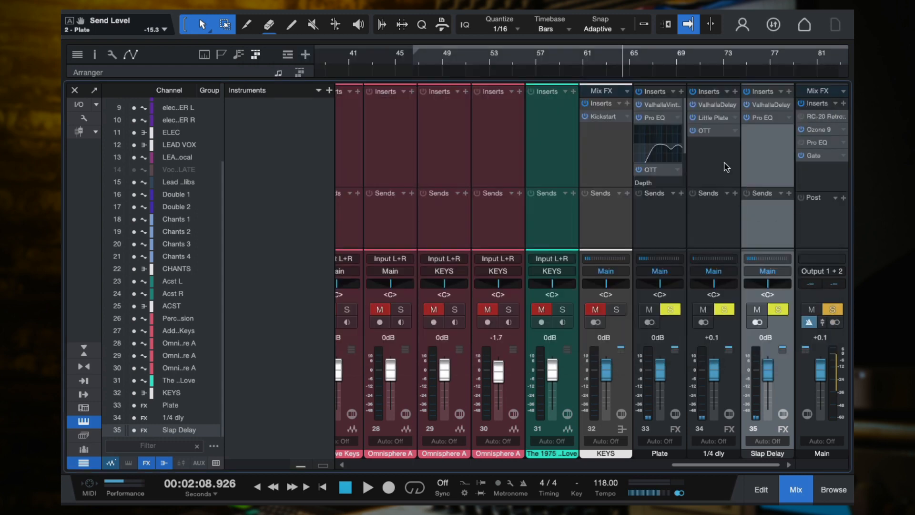
Unsolo the electric guitar channel, play the full mix and hide the mixer
{"action": "scroll", "coordinate": [725, 167], "scroll_direction": "left", "scroll_amount": 10}
{"action": "scroll", "coordinate": [725, 167], "scroll_direction": "left", "scroll_amount": 8}
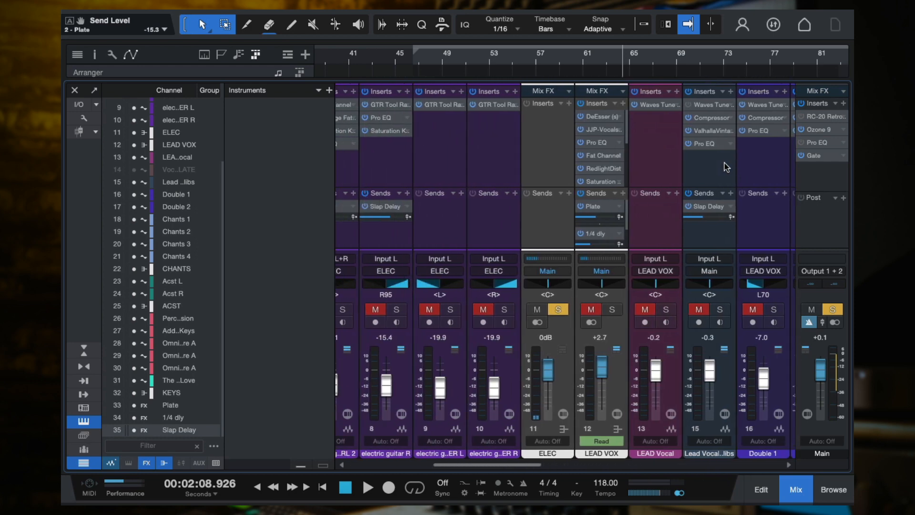
{"action": "scroll", "coordinate": [510, 176], "scroll_direction": "left", "scroll_amount": 5}
{"action": "scroll", "coordinate": [520, 235], "scroll_direction": "right", "scroll_amount": 1}
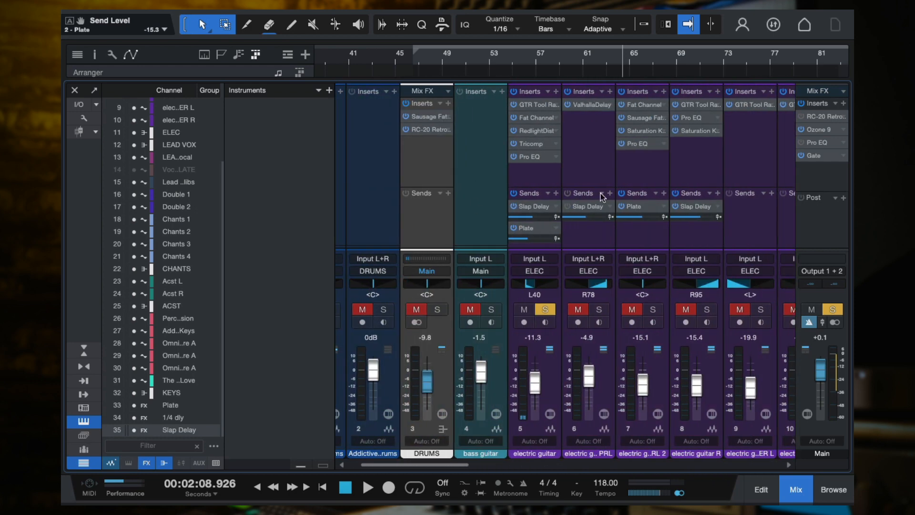
{"action": "left_click", "coordinate": [541, 308]}
{"action": "key", "text": "space"}
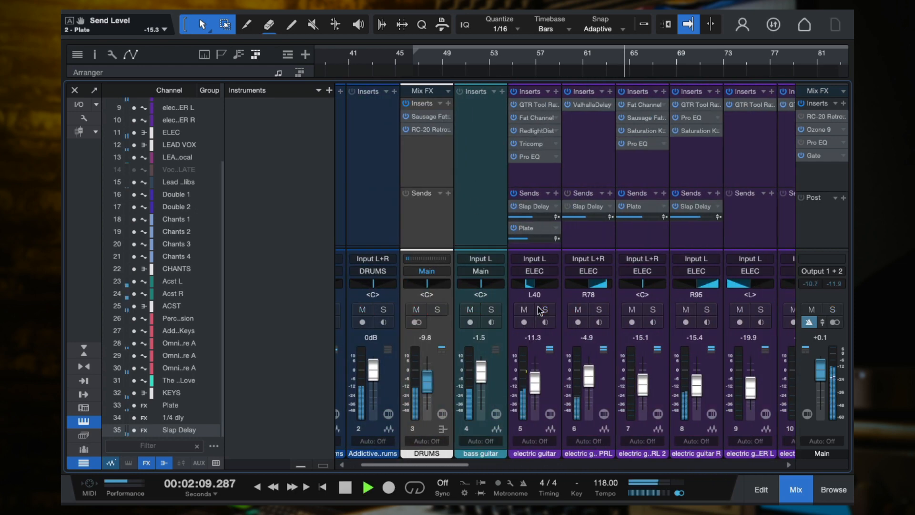
{"action": "key", "text": "F3"}
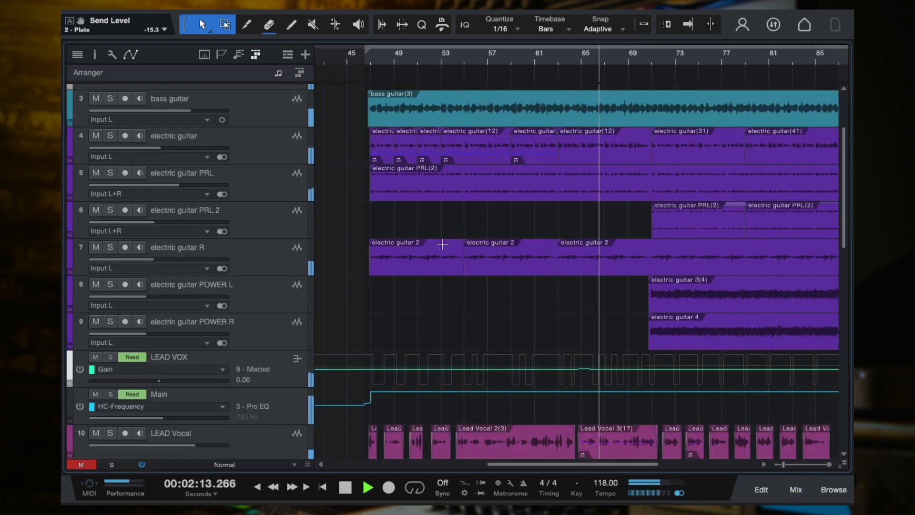
Try the electric guitar track's volume at -4.8 while the mix plays
{"action": "scroll", "coordinate": [442, 244], "scroll_direction": "right", "scroll_amount": 2}
{"action": "scroll", "coordinate": [442, 244], "scroll_direction": "down", "scroll_amount": 3}
{"action": "scroll", "coordinate": [443, 244], "scroll_direction": "up", "scroll_amount": 3}
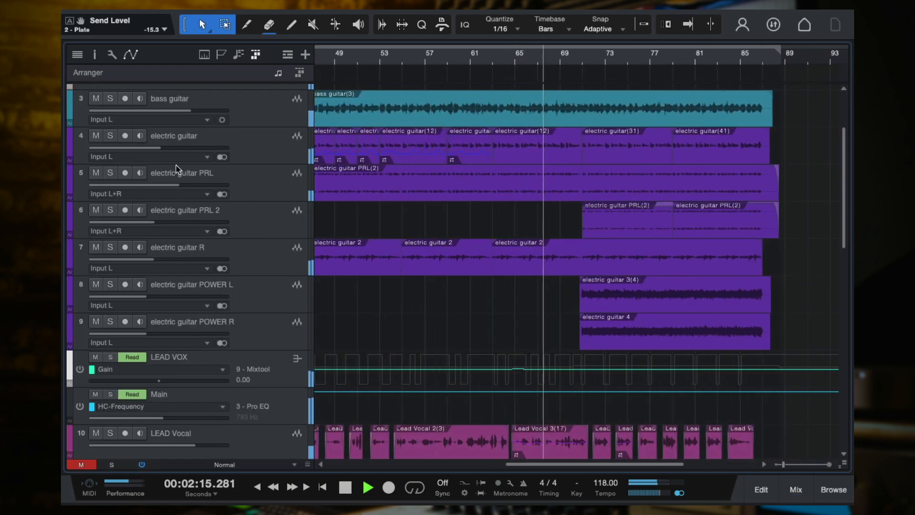
{"action": "mouse_move", "coordinate": [166, 146]}
{"action": "left_click_drag", "start_coordinate": [165, 146], "coordinate": [186, 148]}
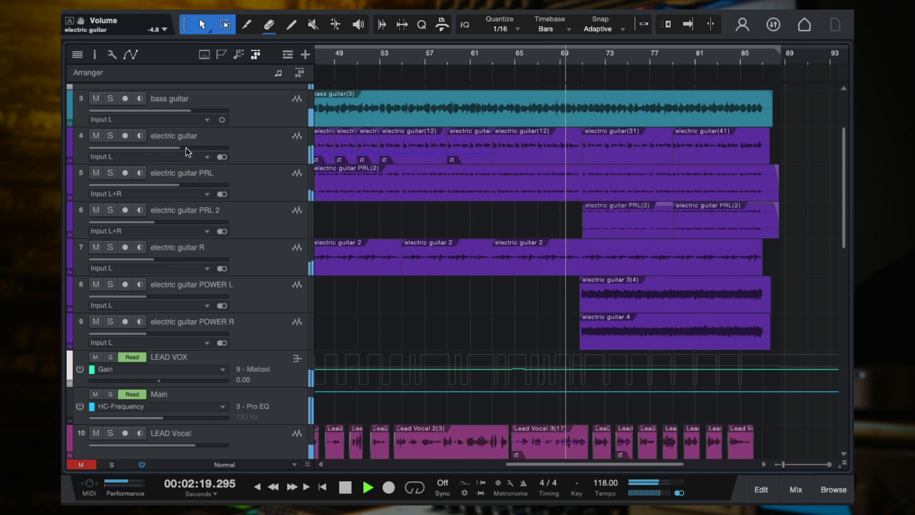
Mute the electric guitar PRL, PRL 2, R, POWER L and POWER R tracks while listening, and stop playback
{"action": "left_click", "coordinate": [96, 172]}
{"action": "left_click", "coordinate": [96, 210]}
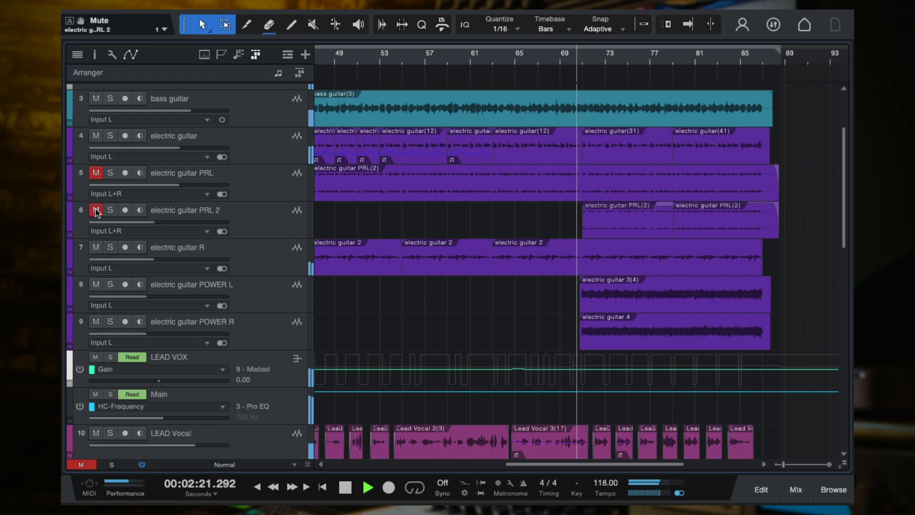
{"action": "left_click", "coordinate": [96, 247]}
{"action": "left_click", "coordinate": [96, 284]}
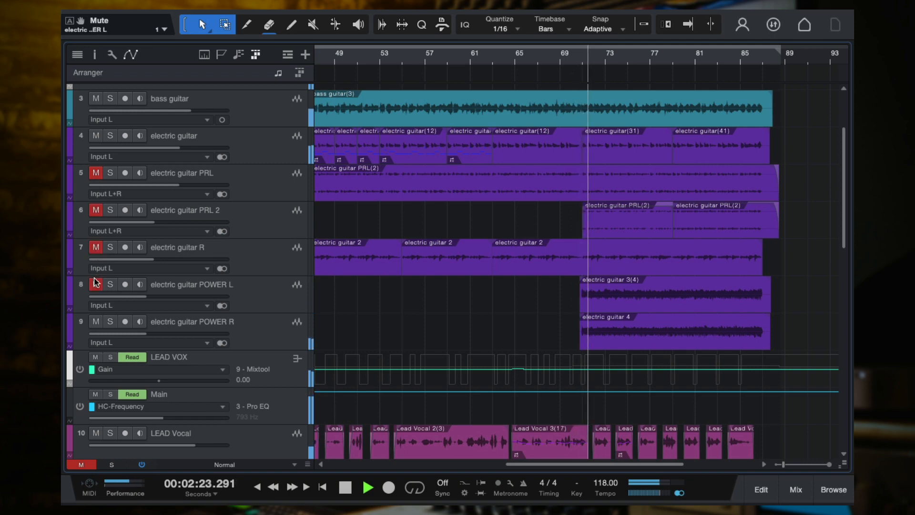
{"action": "left_click", "coordinate": [96, 321]}
{"action": "scroll", "coordinate": [402, 258], "scroll_direction": "down", "scroll_amount": 3}
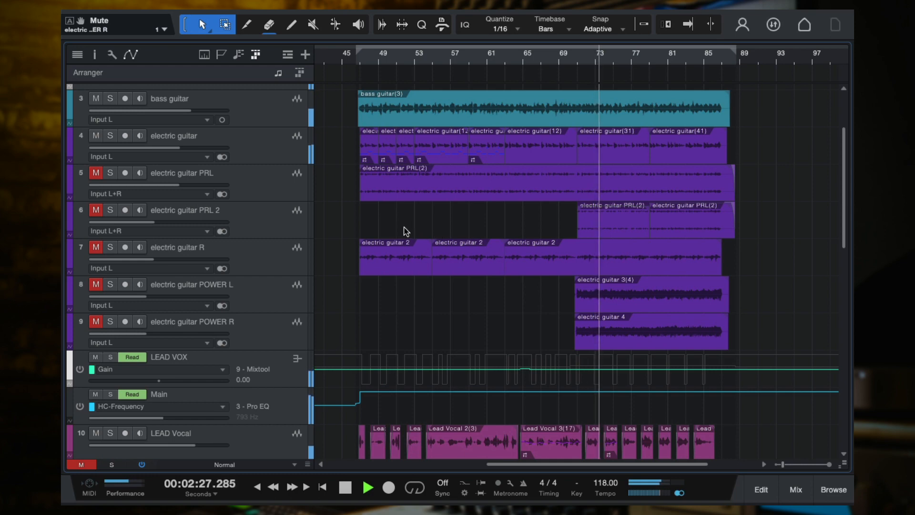
{"action": "scroll", "coordinate": [406, 231], "scroll_direction": "up", "scroll_amount": 1}
{"action": "key", "text": "space"}
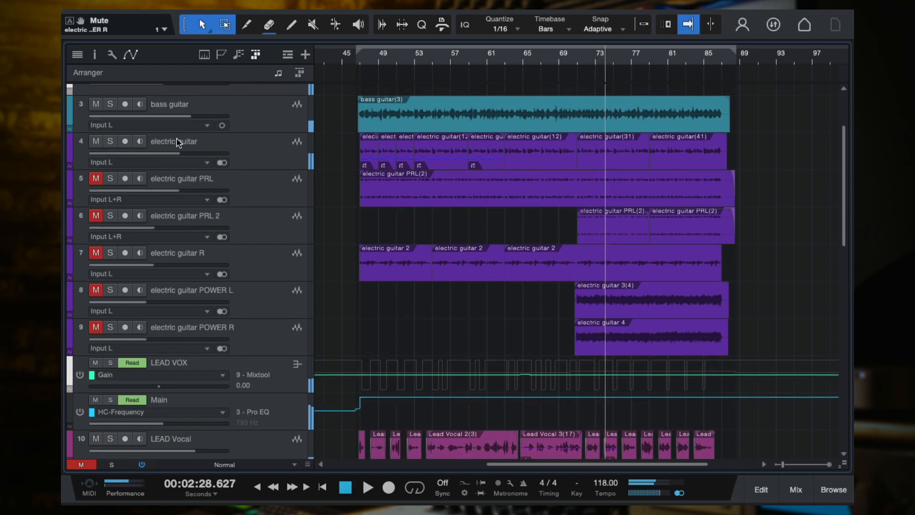
Lower the electric guitar track's volume to -11.6 and look through the muted guitar tracks below it
{"action": "left_click_drag", "start_coordinate": [180, 153], "coordinate": [193, 159]}
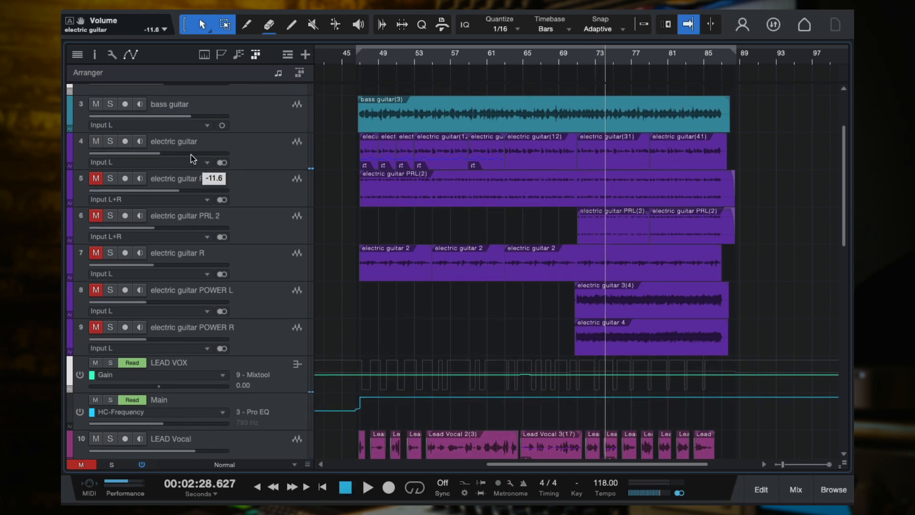
{"action": "left_click", "coordinate": [257, 200]}
{"action": "left_click", "coordinate": [259, 334]}
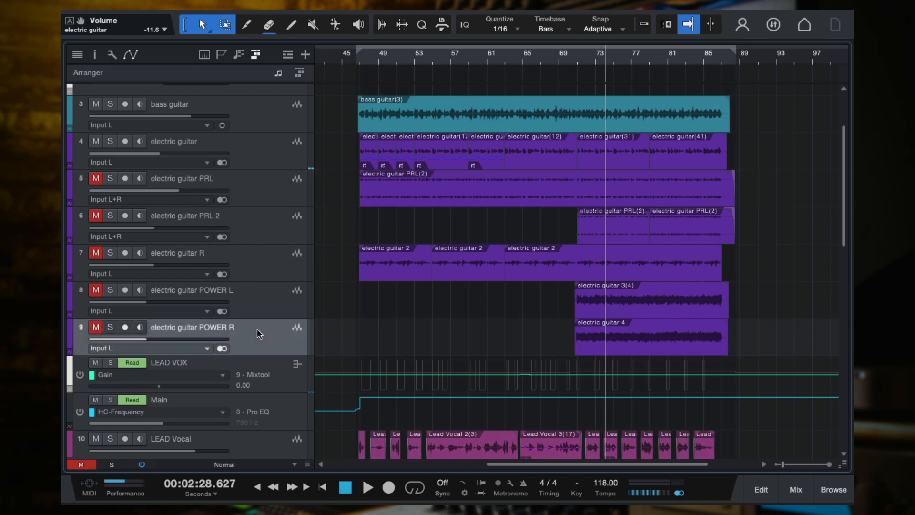
{"action": "left_click", "coordinate": [265, 201]}
{"action": "left_click", "coordinate": [254, 224]}
{"action": "left_click", "coordinate": [261, 278]}
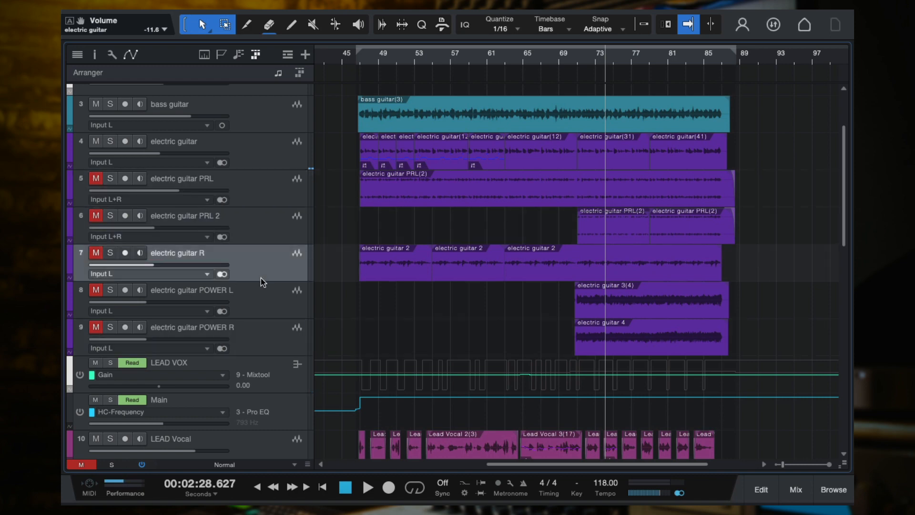
{"action": "key", "text": "Down"}
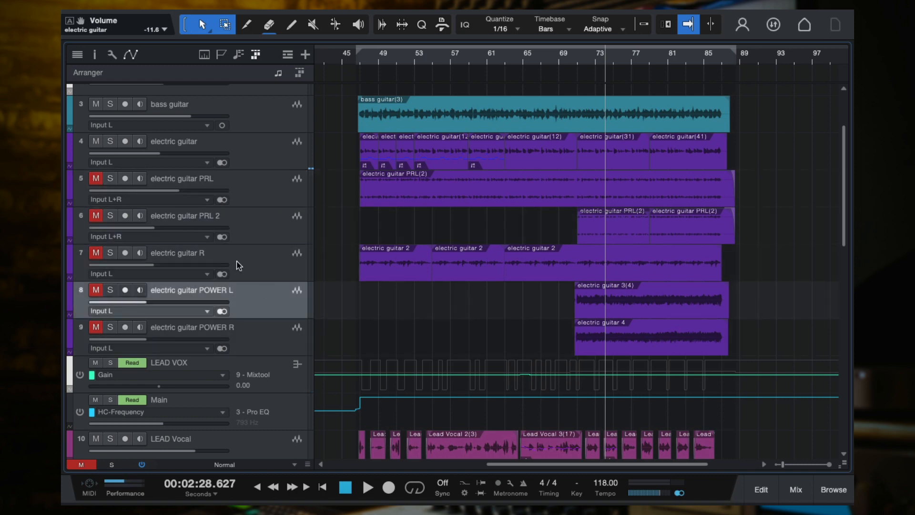
Unmute and select the electric guitar PRL track
{"action": "left_click", "coordinate": [95, 180]}
{"action": "scroll", "coordinate": [416, 230], "scroll_direction": "up", "scroll_amount": 2}
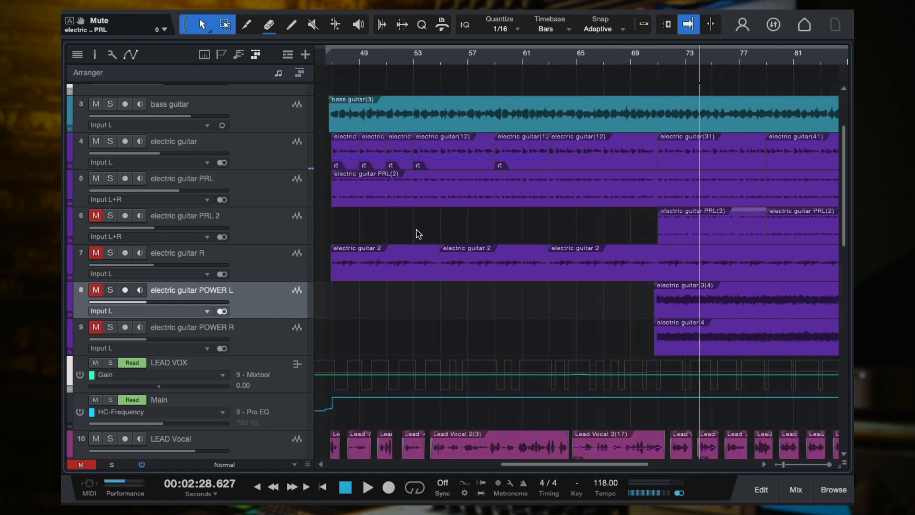
{"action": "scroll", "coordinate": [416, 229], "scroll_direction": "down", "scroll_amount": 2}
{"action": "scroll", "coordinate": [416, 229], "scroll_direction": "up", "scroll_amount": 3}
{"action": "scroll", "coordinate": [416, 230], "scroll_direction": "down", "scroll_amount": 2}
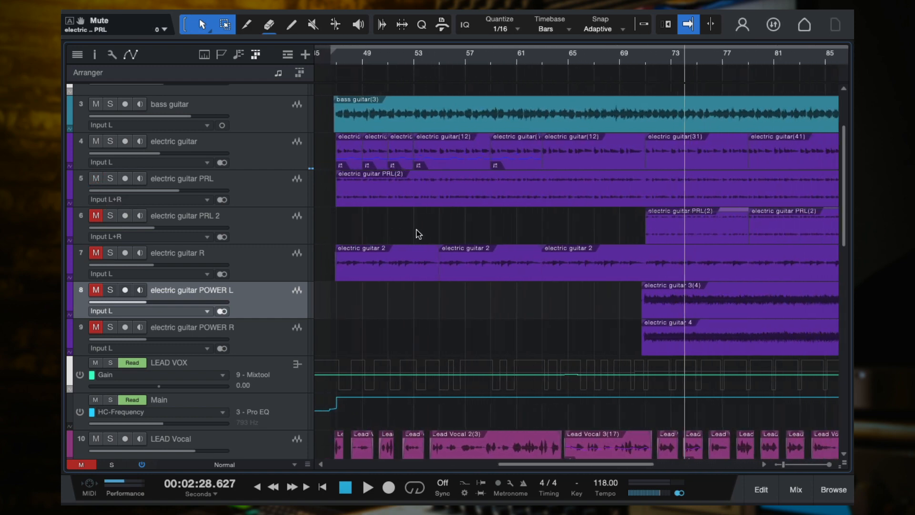
{"action": "left_click", "coordinate": [241, 195]}
{"action": "scroll", "coordinate": [397, 210], "scroll_direction": "up", "scroll_amount": 2}
{"action": "scroll", "coordinate": [396, 210], "scroll_direction": "down", "scroll_amount": 1}
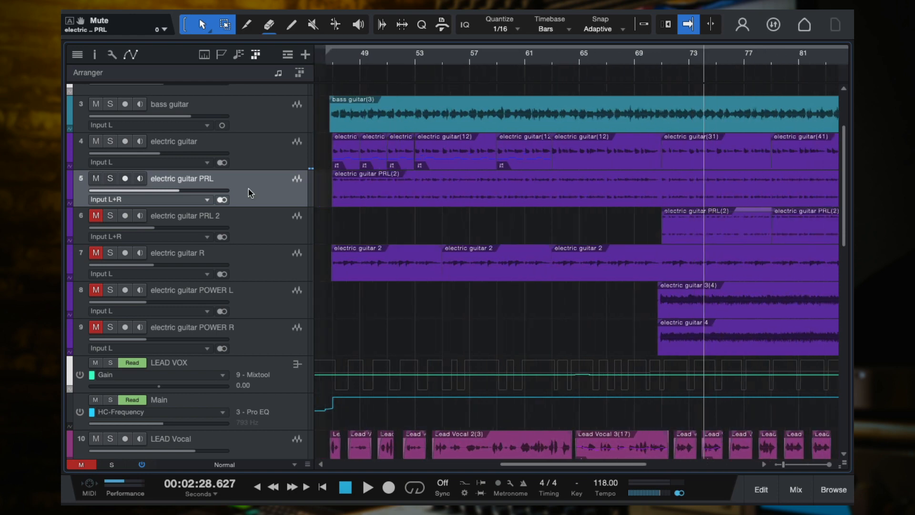
Solo the electric guitar PRL track and play a short passage from the start of its clip near bar 47
{"action": "left_click", "coordinate": [110, 179]}
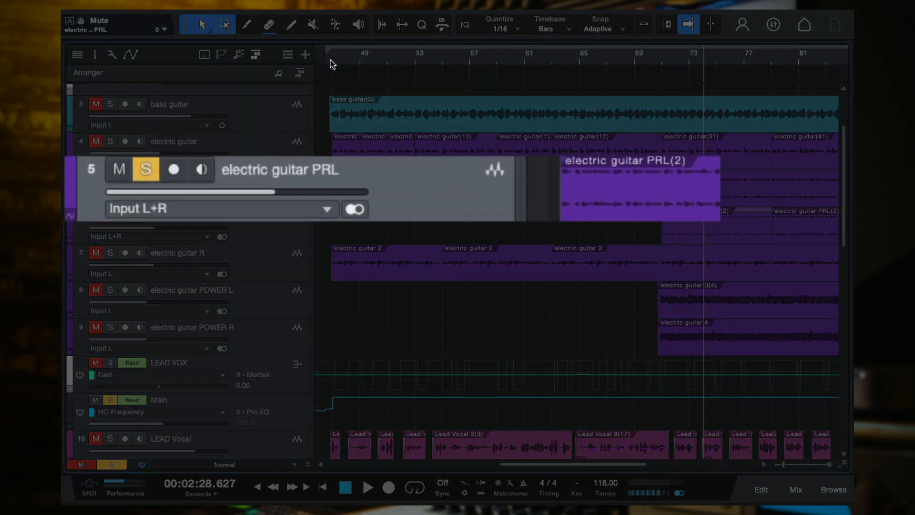
{"action": "left_click", "coordinate": [332, 59]}
{"action": "key", "text": "space"}
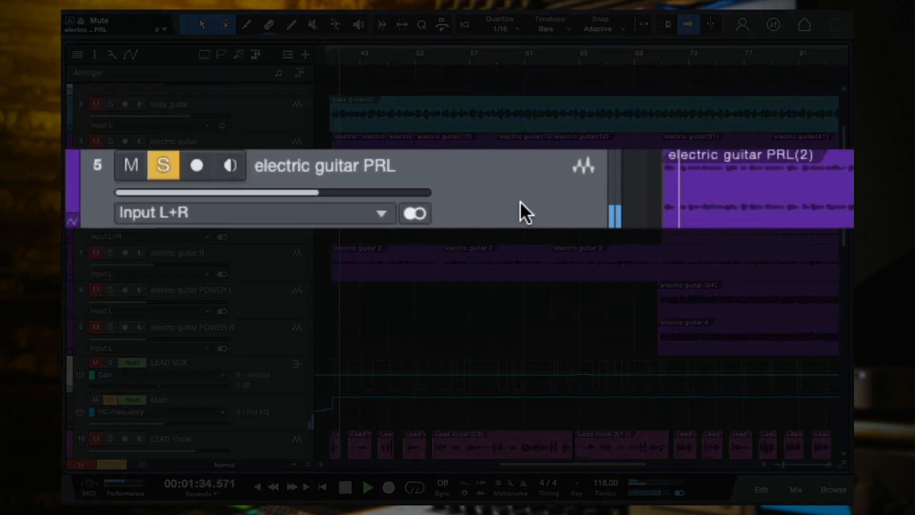
{"action": "key", "text": "space"}
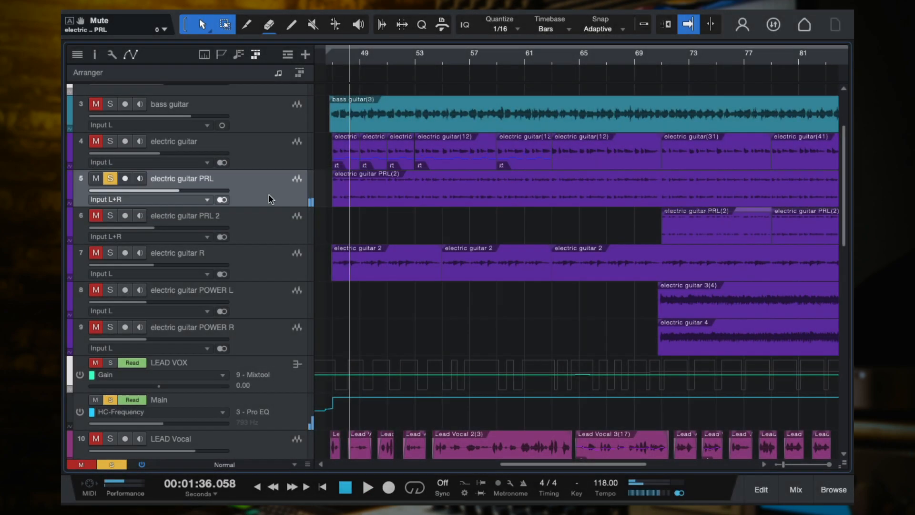
Solo the electric guitar channel alongside electric guitar PRL in the mixer and play both
{"action": "key", "text": "F3"}
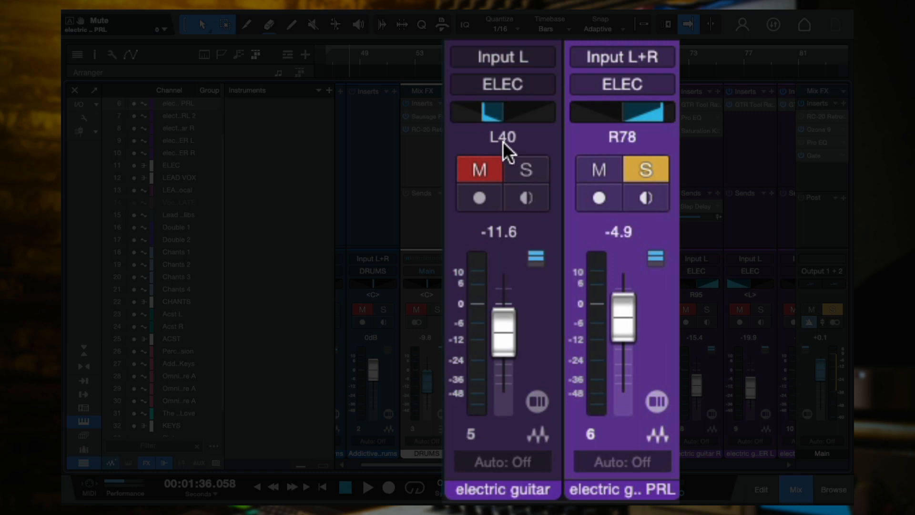
{"action": "left_click", "coordinate": [519, 172]}
{"action": "key", "text": "space"}
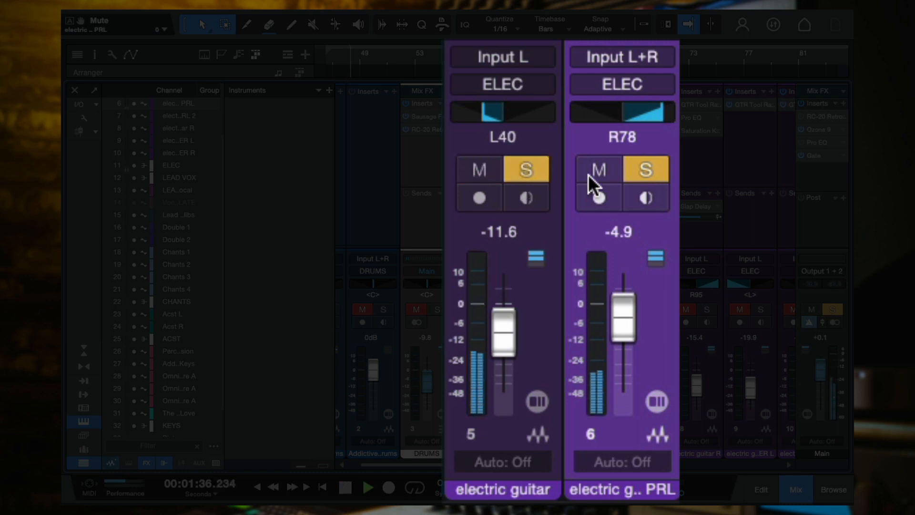
Pan the electric guitar channel to L51 with electric guitar PRL temporarily muted, and unmute PRL
{"action": "left_click", "coordinate": [620, 173]}
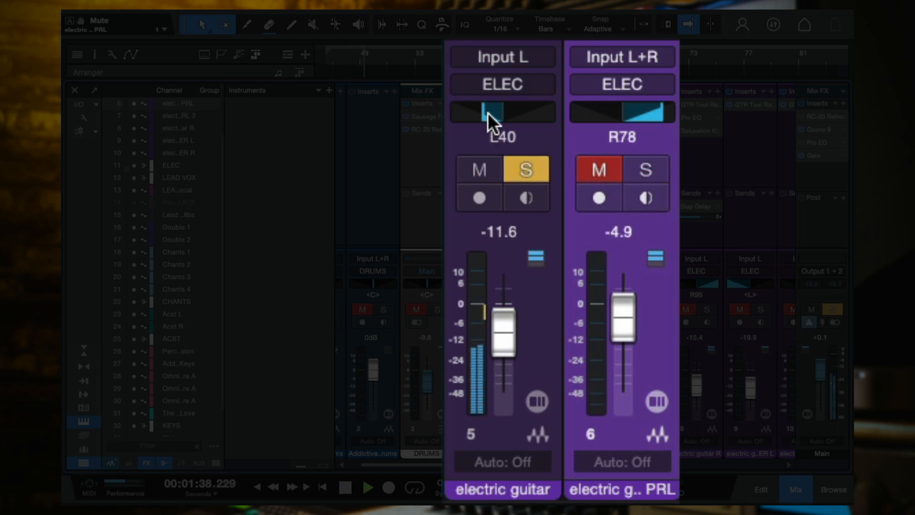
{"action": "mouse_move", "coordinate": [484, 113]}
{"action": "left_mouse_down"}
{"action": "mouse_move", "coordinate": [444, 119]}
{"action": "mouse_move", "coordinate": [481, 113]}
{"action": "left_mouse_up"}
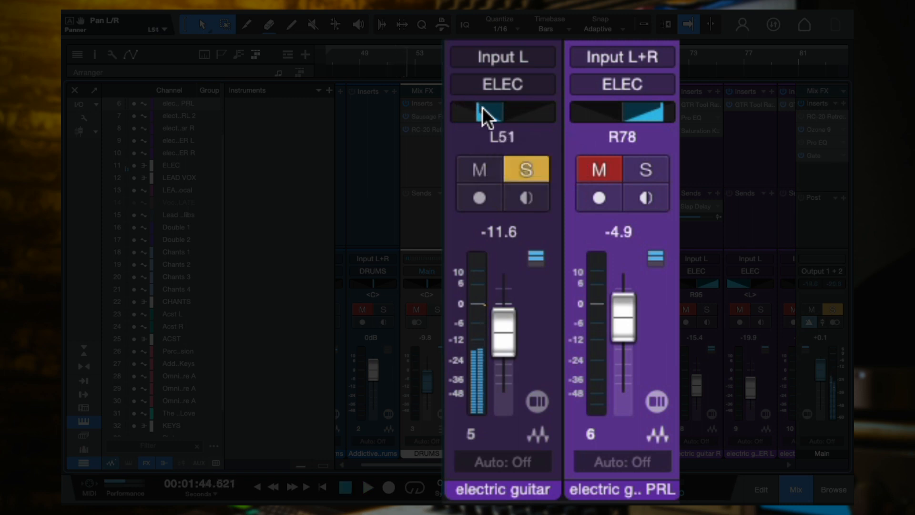
{"action": "left_click", "coordinate": [606, 171]}
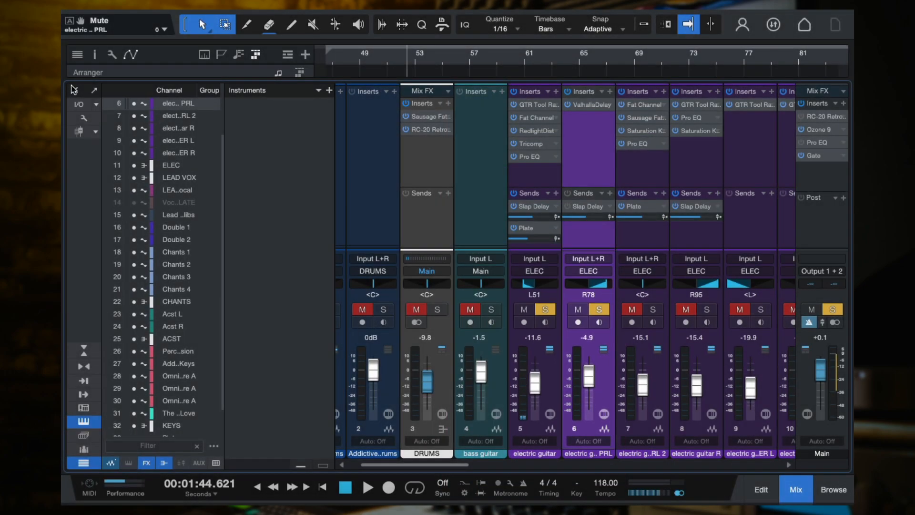
Hide the mixer and select the electric guitar PRL(2) clip in the arrangement
{"action": "left_click", "coordinate": [74, 90]}
{"action": "left_click", "coordinate": [284, 153]}
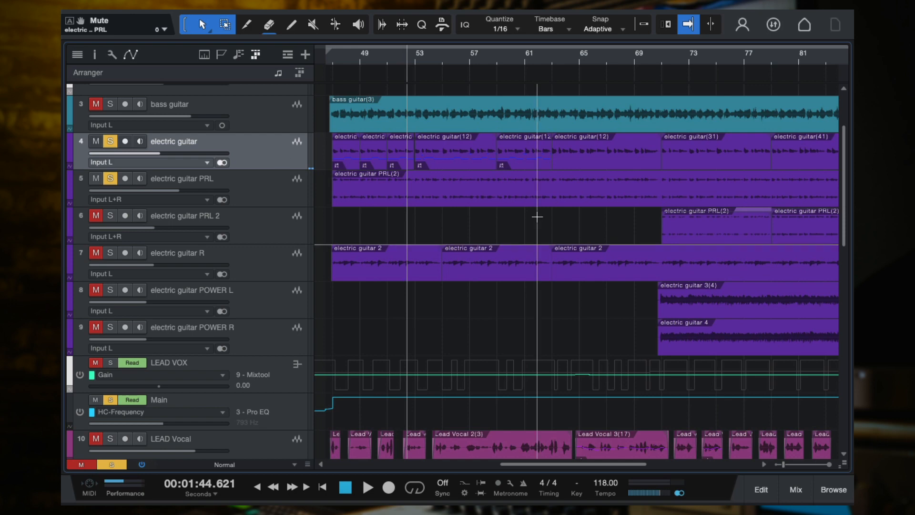
{"action": "scroll", "coordinate": [537, 215], "scroll_direction": "down", "scroll_amount": 2}
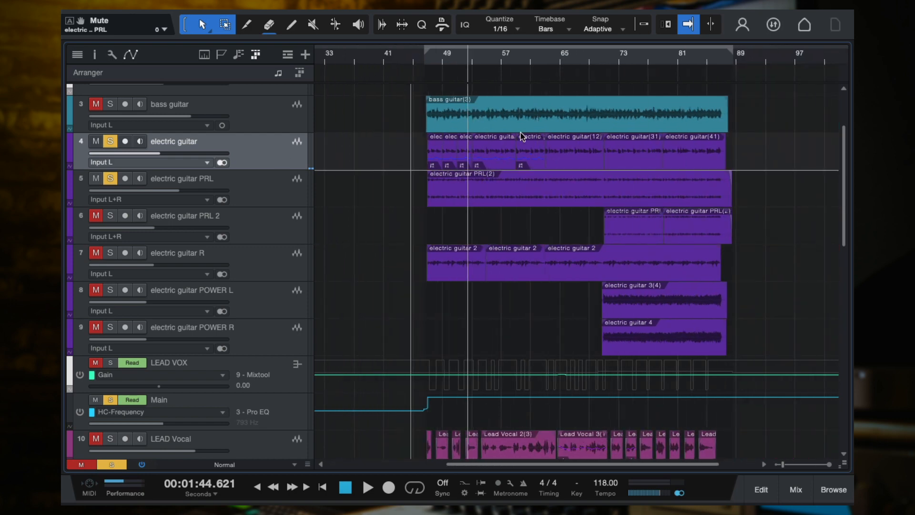
{"action": "left_click", "coordinate": [489, 190]}
{"action": "scroll", "coordinate": [489, 191], "scroll_direction": "up", "scroll_amount": 2}
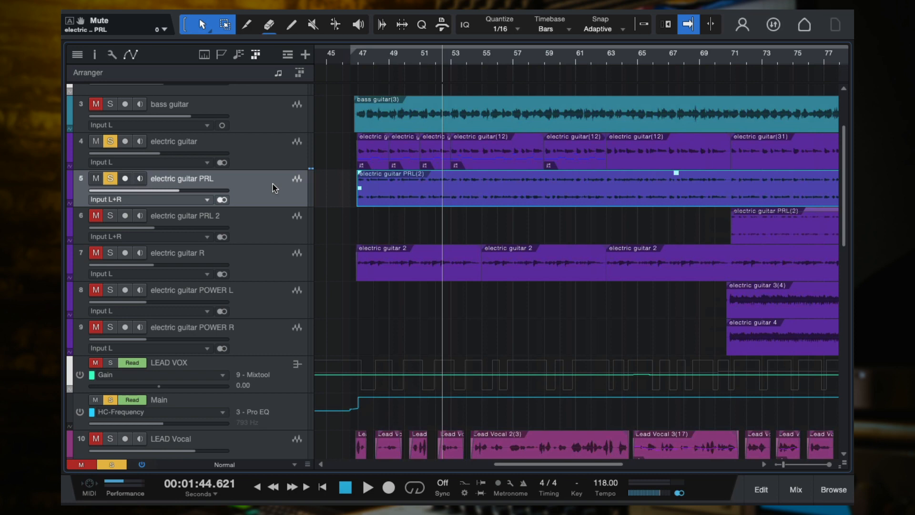
Examine the ValhallaDelay settings on the electric guitar PRL channel and close the plug-in window
{"action": "key", "text": "F3"}
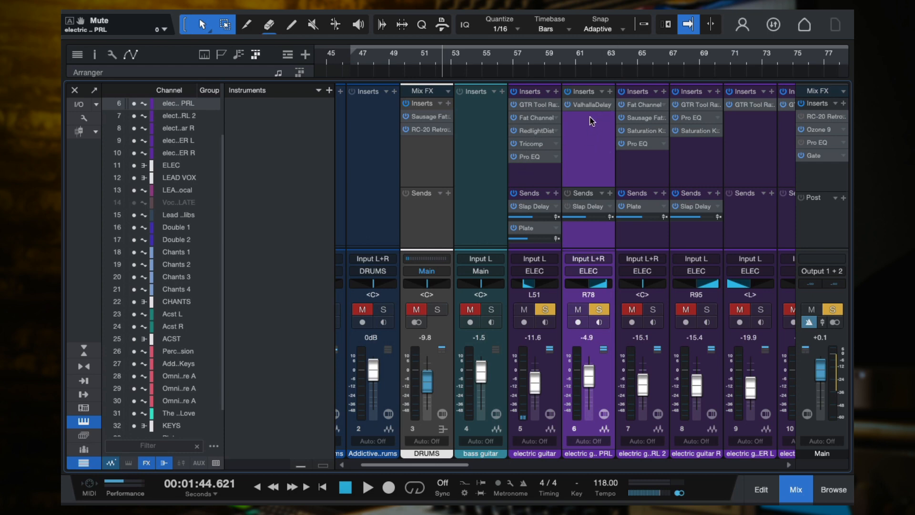
{"action": "left_click", "coordinate": [590, 104]}
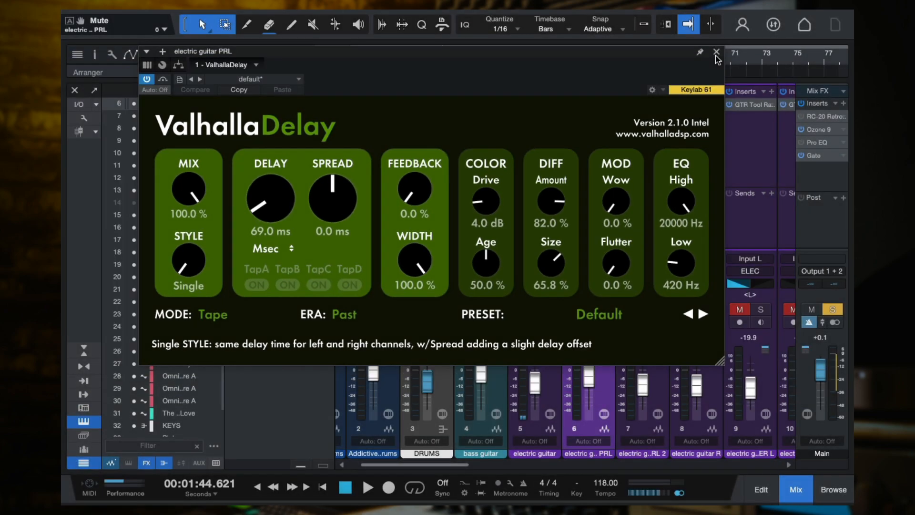
{"action": "left_click", "coordinate": [716, 52]}
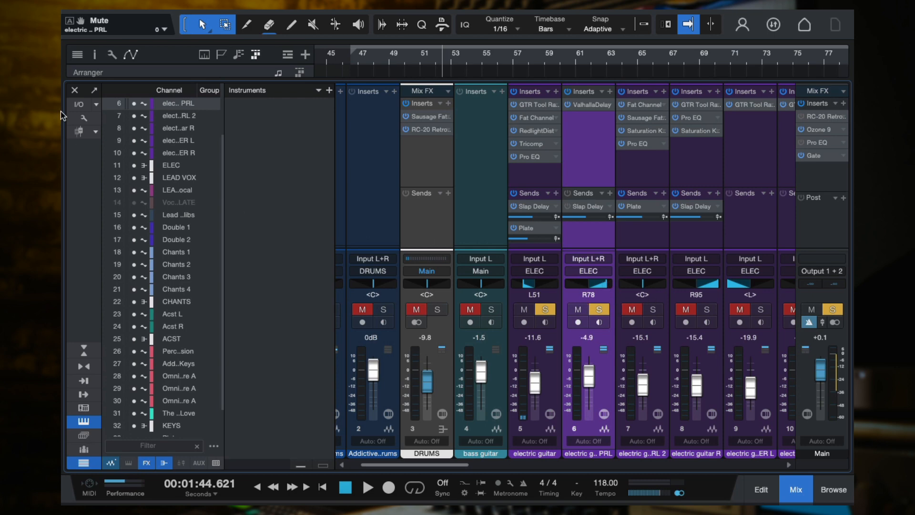
Hide the mixer and play from bar 47, comparing electric guitar alone with electric guitar PRL soloed alongside it
{"action": "left_click", "coordinate": [74, 92]}
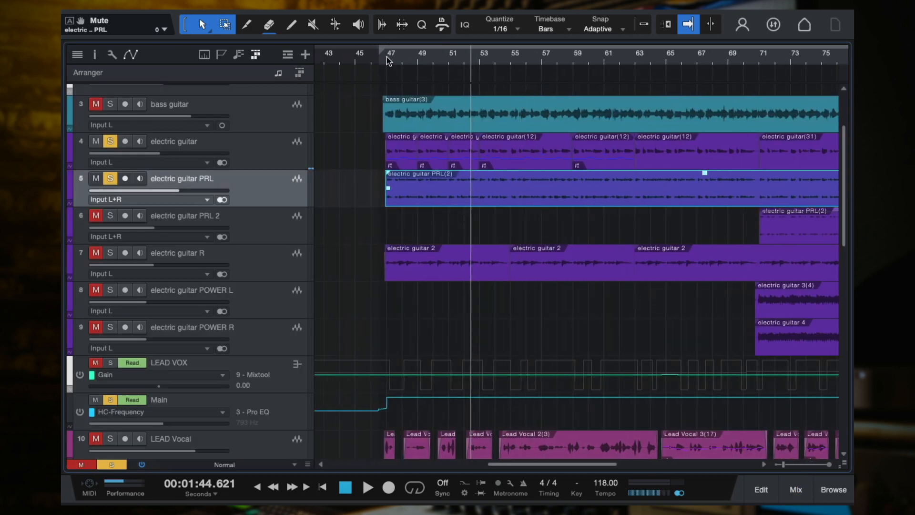
{"action": "left_click", "coordinate": [389, 60]}
{"action": "key", "text": "space"}
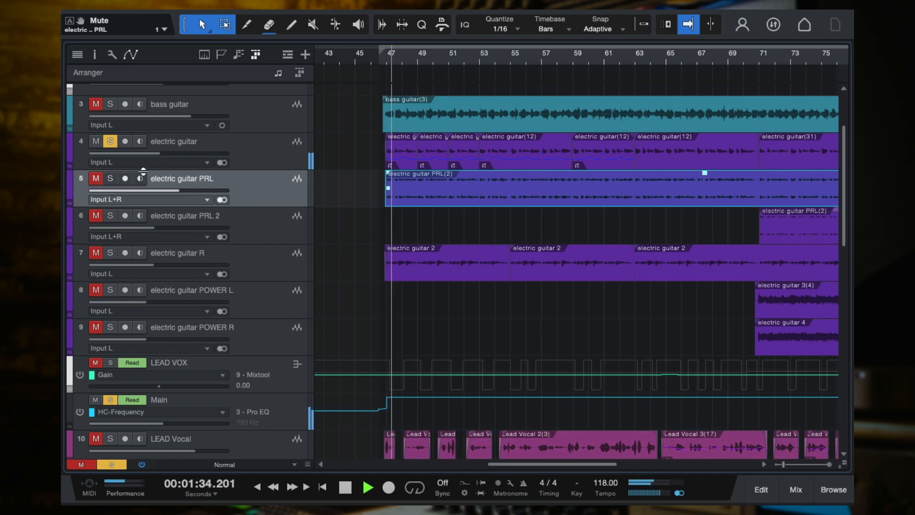
{"action": "left_click", "coordinate": [110, 179]}
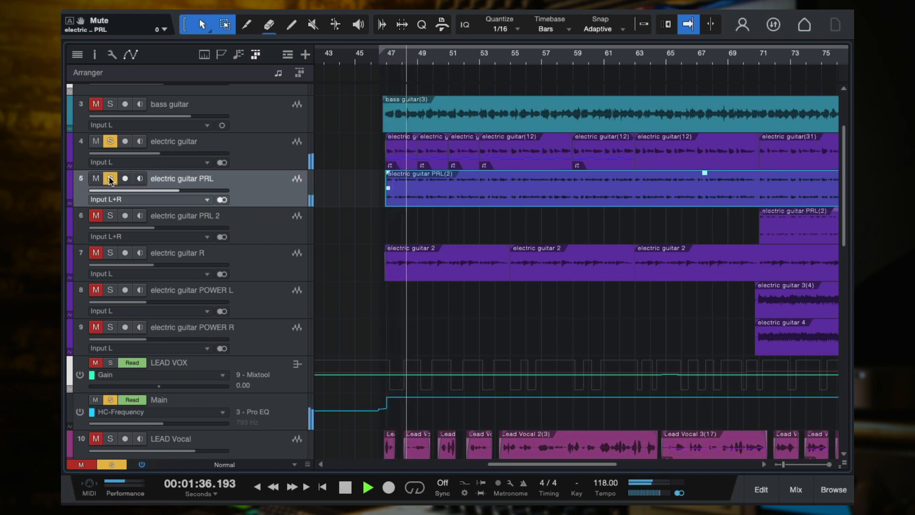
{"action": "key", "text": "space"}
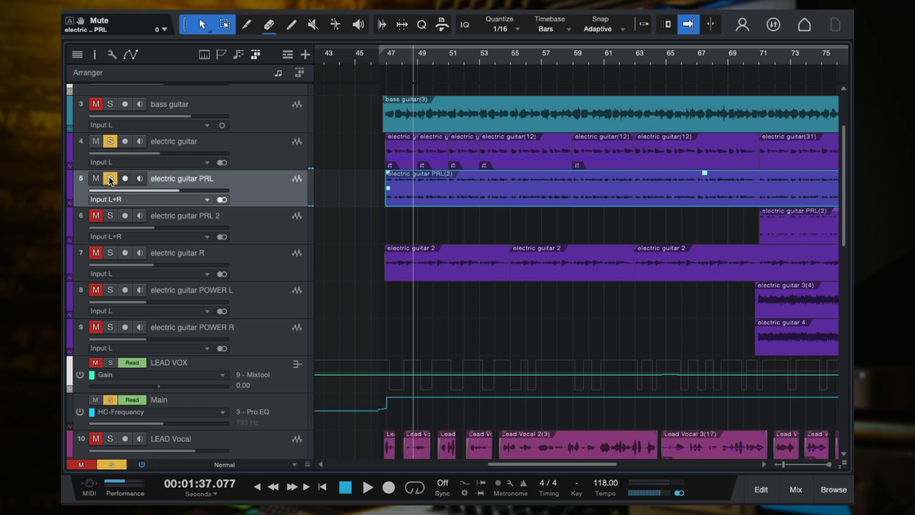
Clear the solos on electric guitar and electric guitar PRL, and check the electric guitar channel in the mixer
{"action": "left_click", "coordinate": [110, 178]}
{"action": "left_click", "coordinate": [112, 142]}
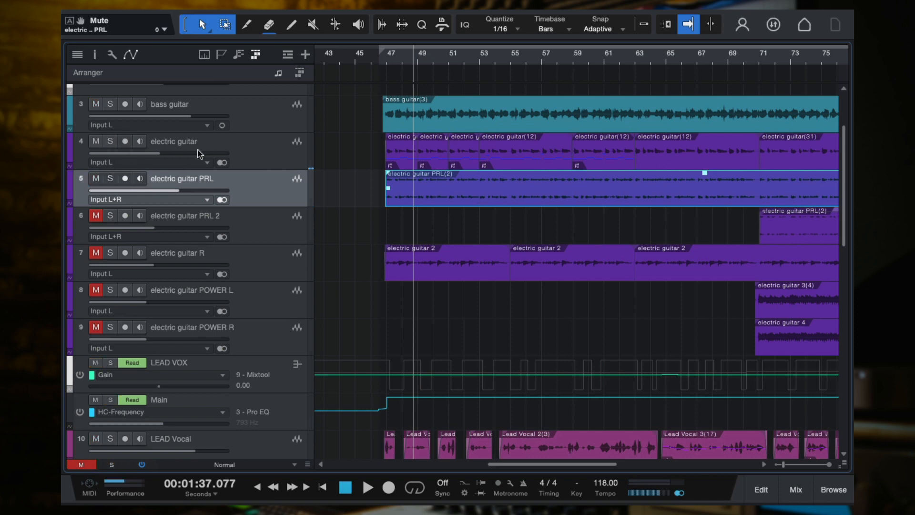
{"action": "left_click", "coordinate": [231, 153]}
{"action": "key", "text": "F3"}
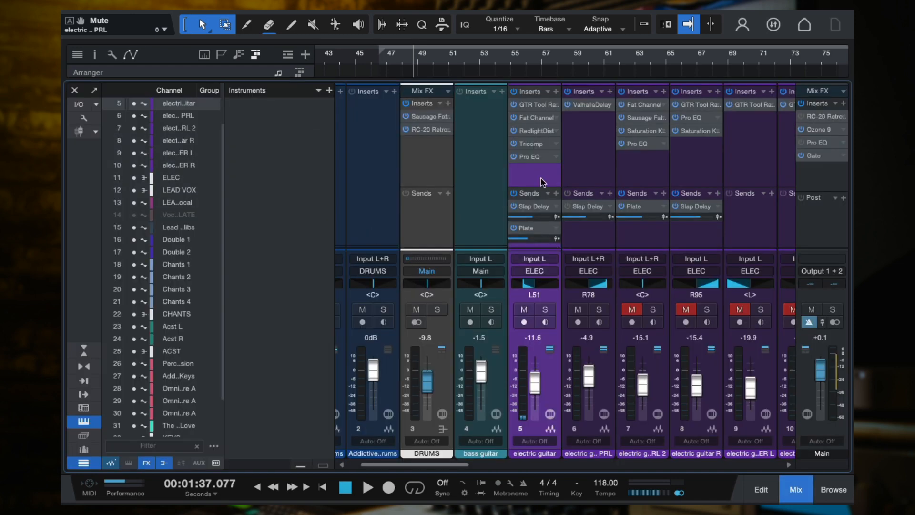
{"action": "left_click", "coordinate": [75, 90]}
Select the electric guitar PRL 2 track and unmute it
{"action": "scroll", "coordinate": [222, 112], "scroll_direction": "up", "scroll_amount": 1}
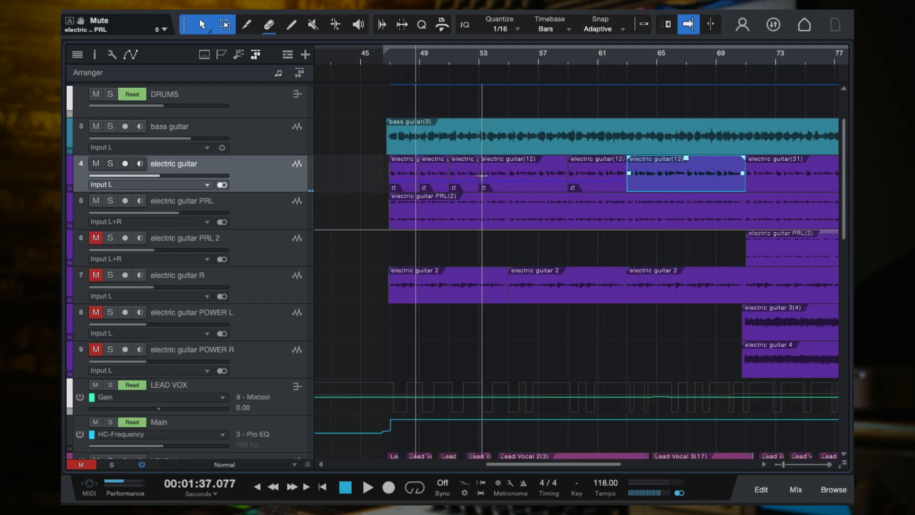
{"action": "scroll", "coordinate": [523, 319], "scroll_direction": "right", "scroll_amount": 1}
{"action": "scroll", "coordinate": [523, 319], "scroll_direction": "down", "scroll_amount": 3}
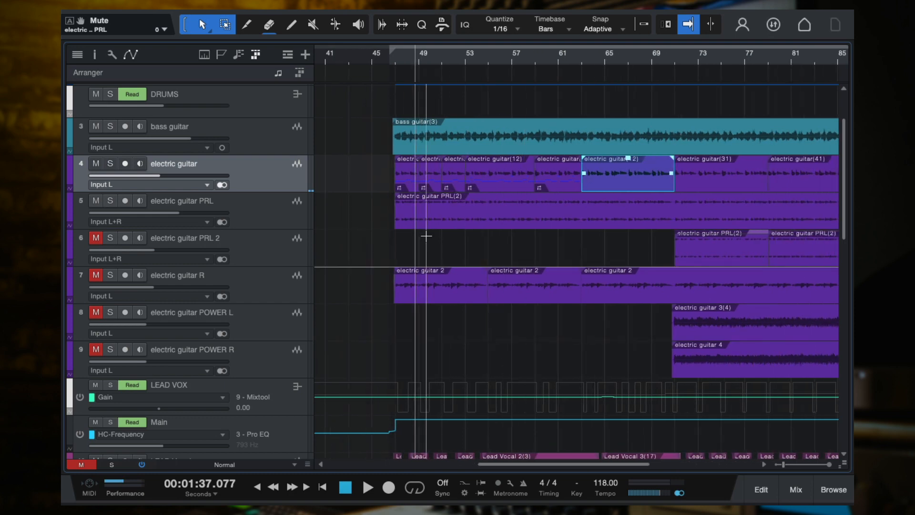
{"action": "scroll", "coordinate": [426, 236], "scroll_direction": "right", "scroll_amount": 2}
{"action": "left_click", "coordinate": [255, 238]}
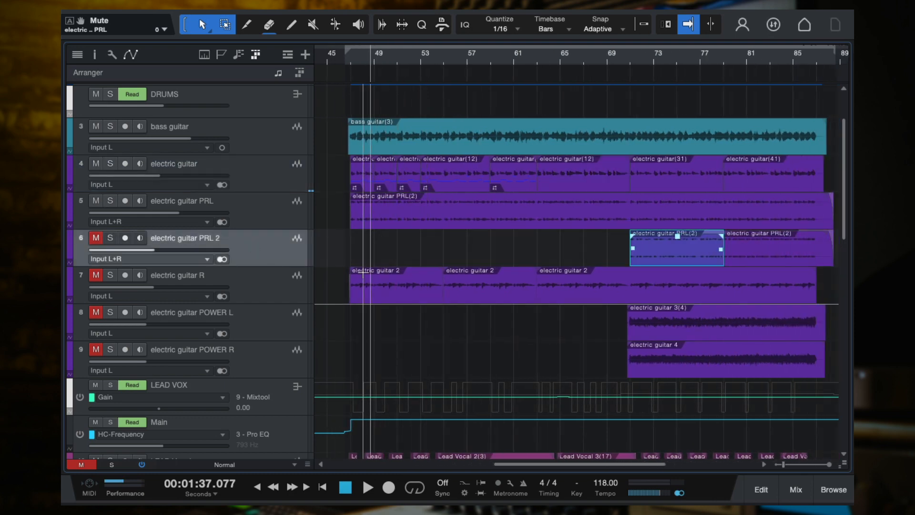
{"action": "scroll", "coordinate": [367, 272], "scroll_direction": "down", "scroll_amount": 1}
{"action": "scroll", "coordinate": [367, 273], "scroll_direction": "down", "scroll_amount": 1}
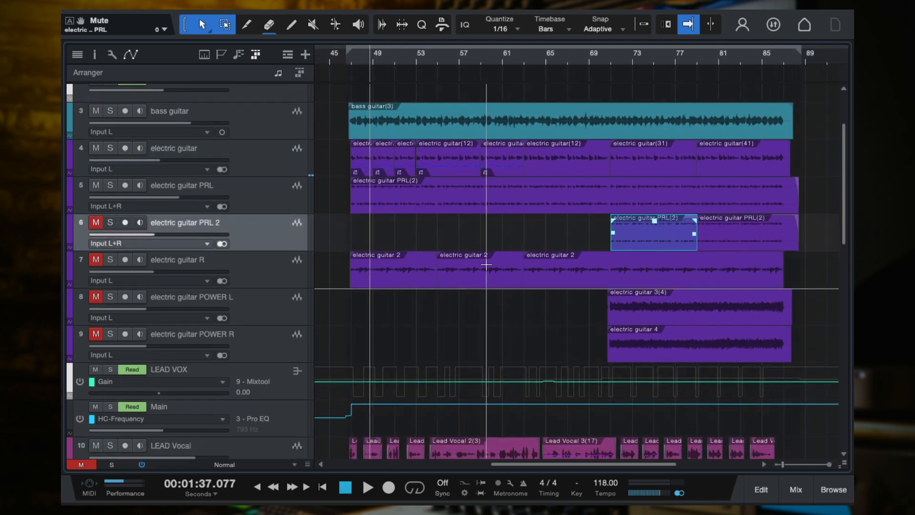
{"action": "left_click", "coordinate": [97, 222]}
Place the playhead at about bar 71, solo electric guitar PRL 2 and look at its channel in the mixer
{"action": "scroll", "coordinate": [679, 249], "scroll_direction": "up", "scroll_amount": 3}
{"action": "scroll", "coordinate": [678, 249], "scroll_direction": "right", "scroll_amount": 1}
{"action": "scroll", "coordinate": [676, 248], "scroll_direction": "down", "scroll_amount": 2}
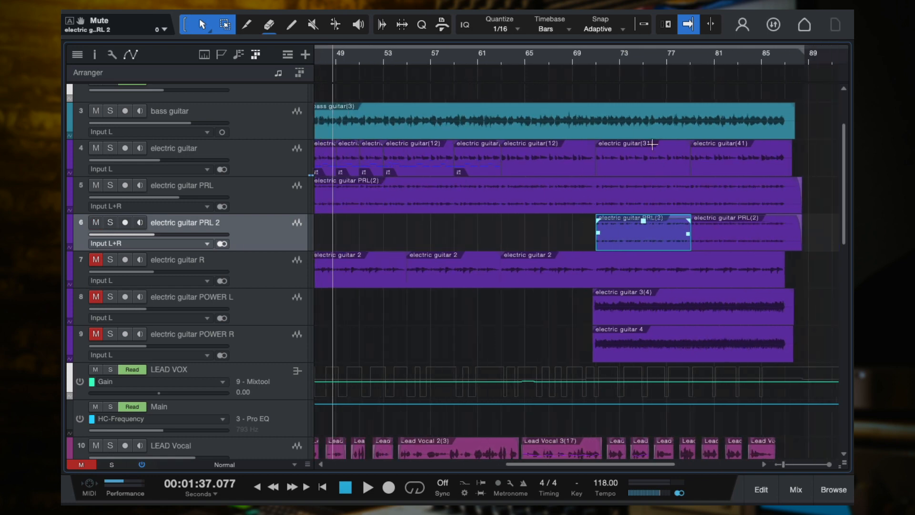
{"action": "left_click", "coordinate": [602, 61]}
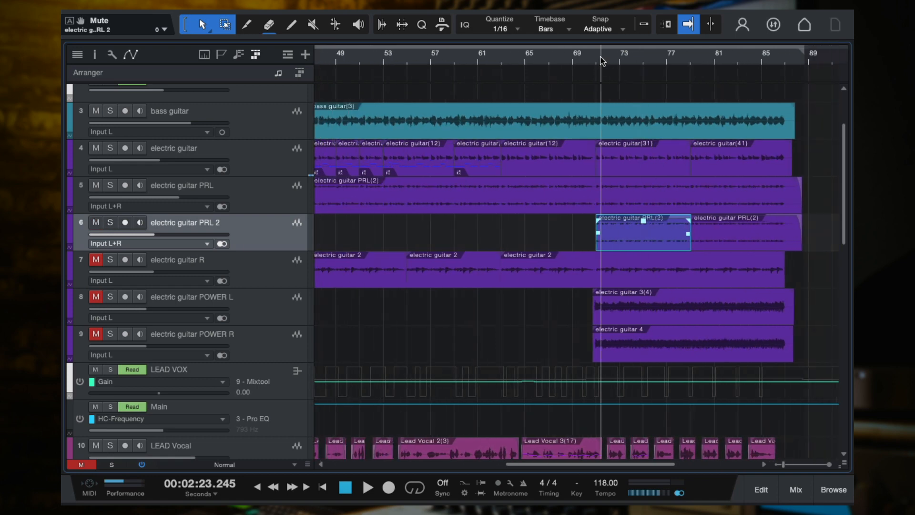
{"action": "left_click", "coordinate": [252, 164]}
{"action": "left_click", "coordinate": [264, 239]}
{"action": "left_click", "coordinate": [111, 222]}
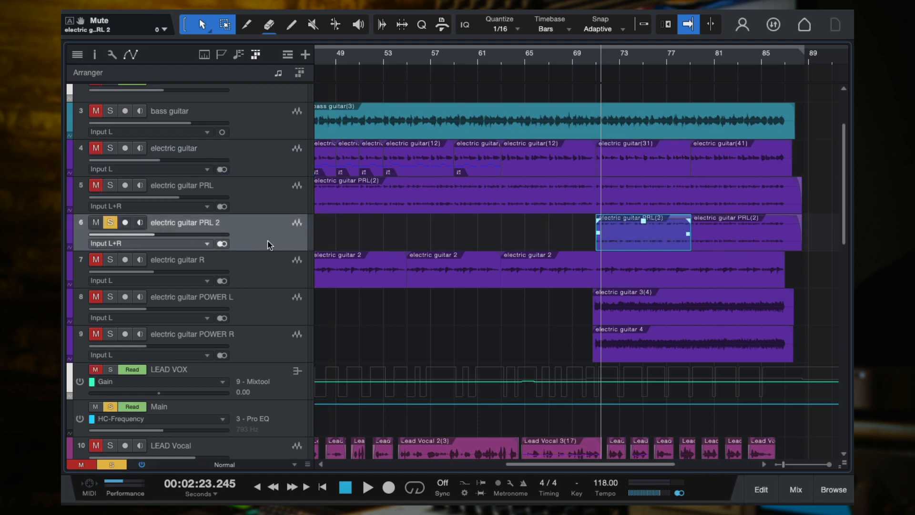
{"action": "key", "text": "F3"}
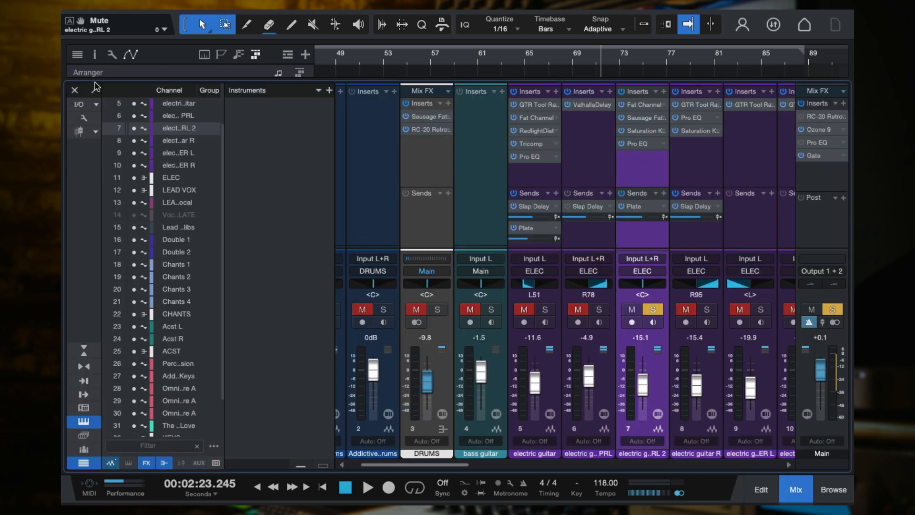
{"action": "left_click", "coordinate": [75, 89]}
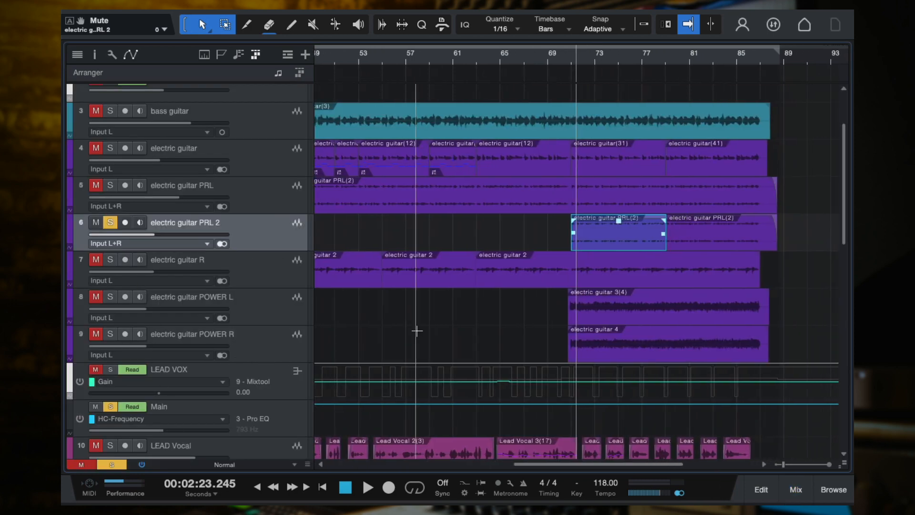
Remove the solo from electric guitar PRL 2, mute it and play the mix from about bar 69 without it
{"action": "left_click", "coordinate": [110, 222]}
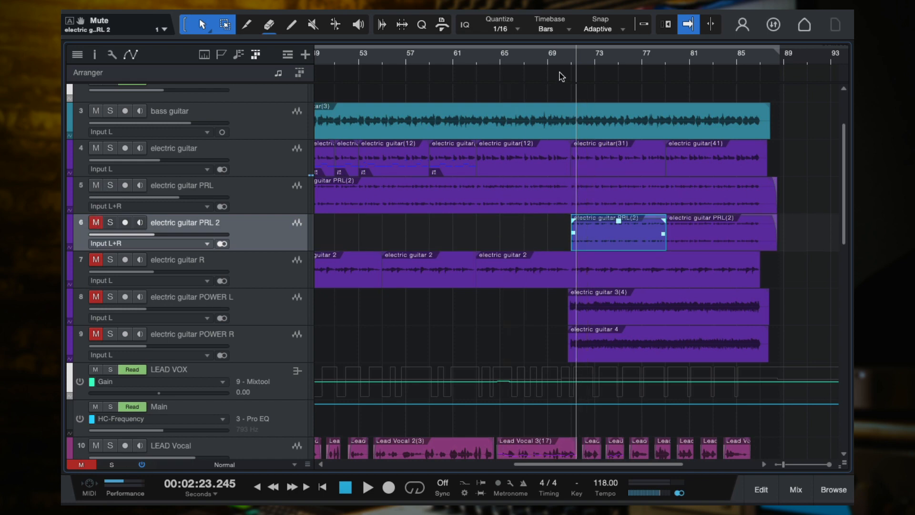
{"action": "left_click", "coordinate": [551, 55]}
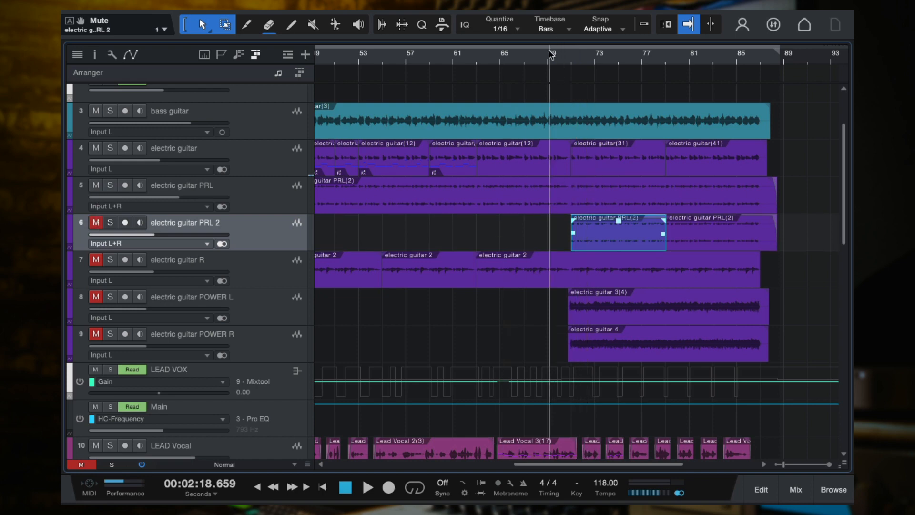
{"action": "key", "text": "space"}
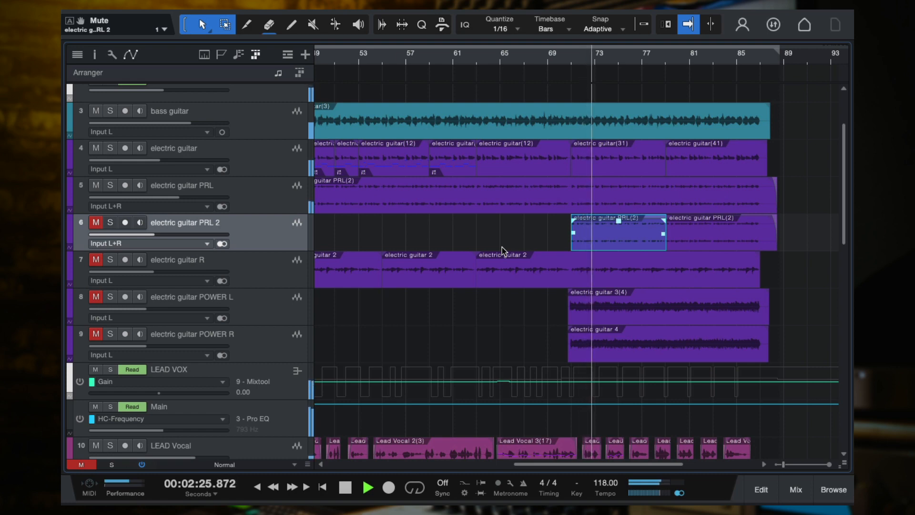
{"action": "key", "text": "space"}
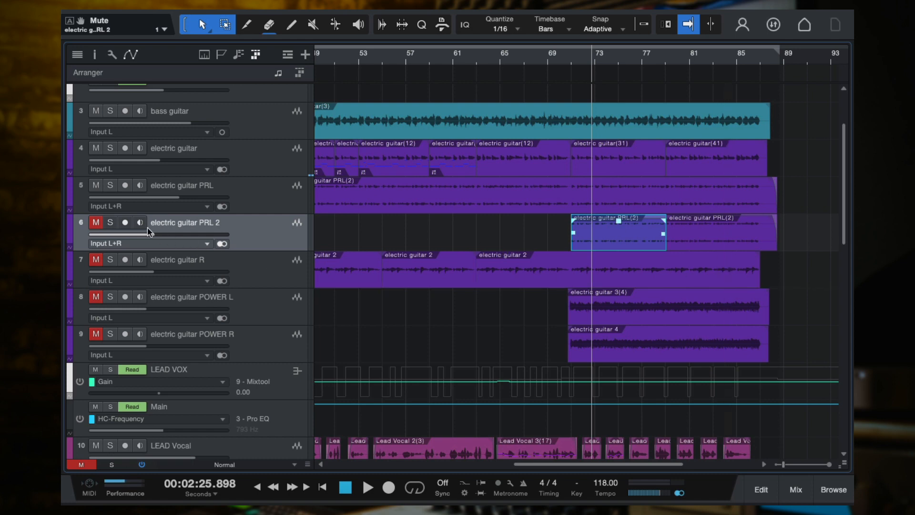
Unmute electric guitar PRL 2, show its channel in the mixer and save the song
{"action": "left_click", "coordinate": [262, 161]}
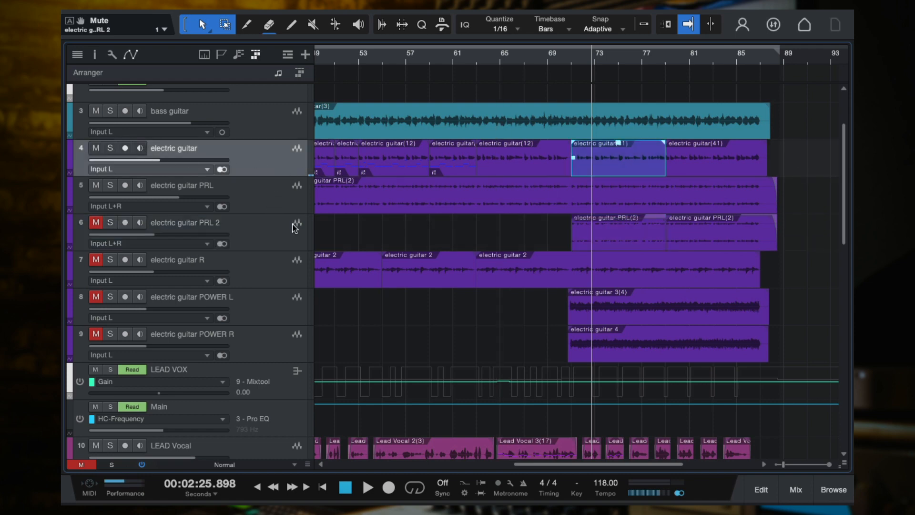
{"action": "left_click", "coordinate": [275, 244]}
{"action": "left_click", "coordinate": [95, 222]}
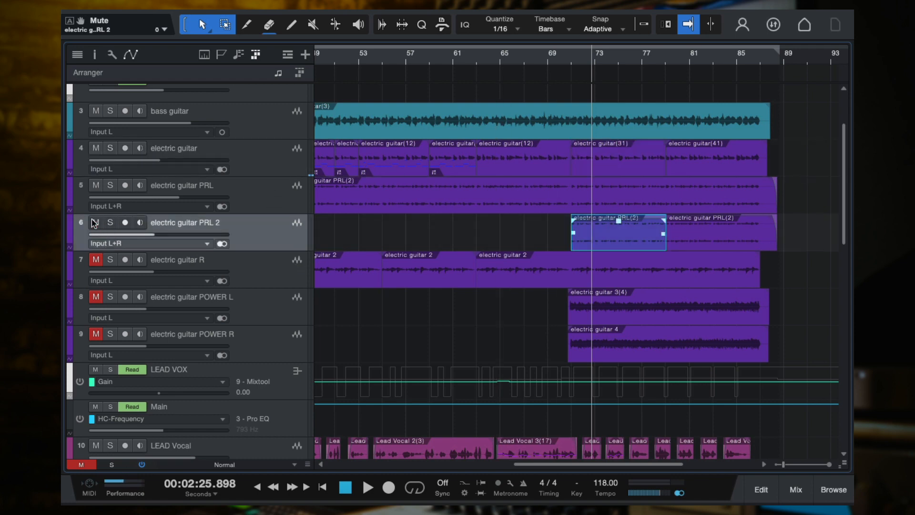
{"action": "key", "text": "F3"}
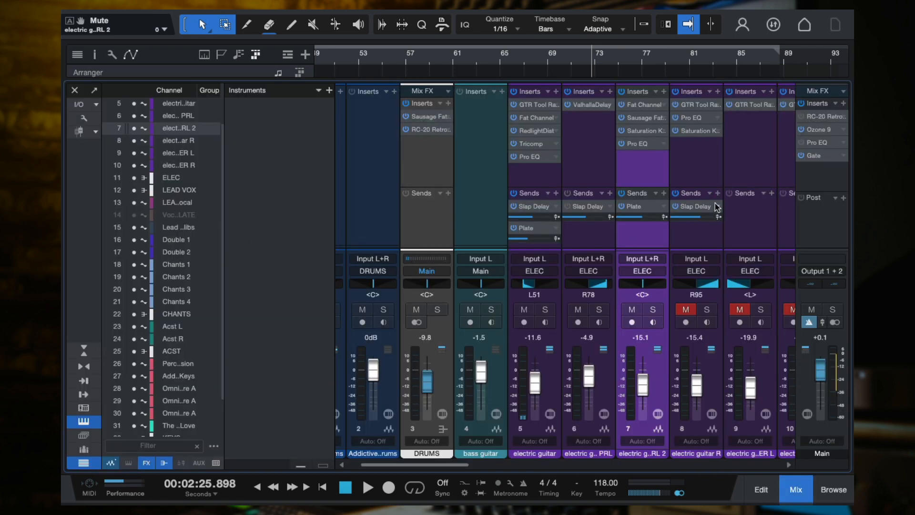
{"action": "key", "text": "ctrl+s"}
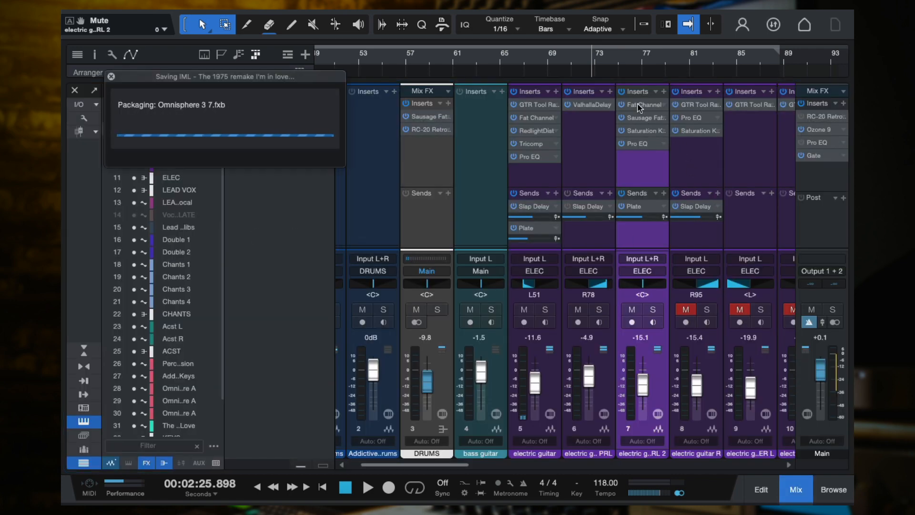
Examine the equalizer settings of the Fat Channel insert on electric guitar PRL 2
{"action": "left_click", "coordinate": [638, 105]}
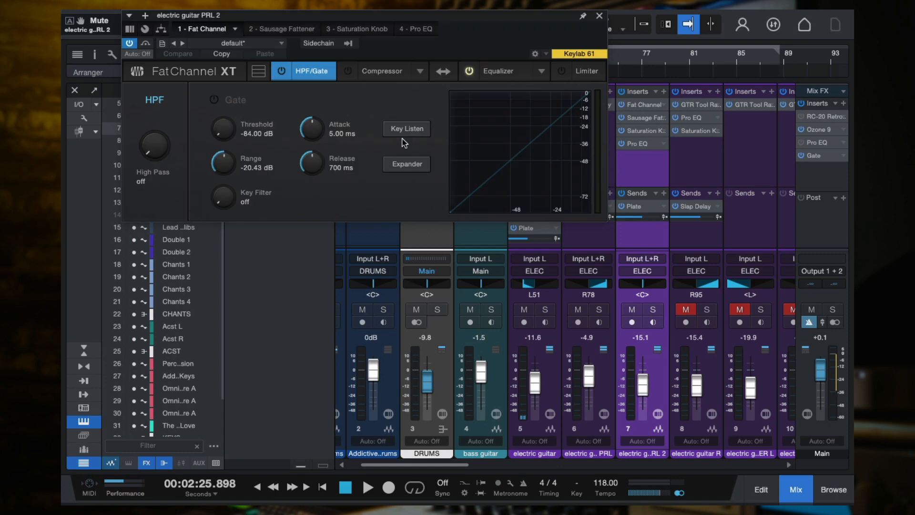
{"action": "left_click", "coordinate": [476, 78]}
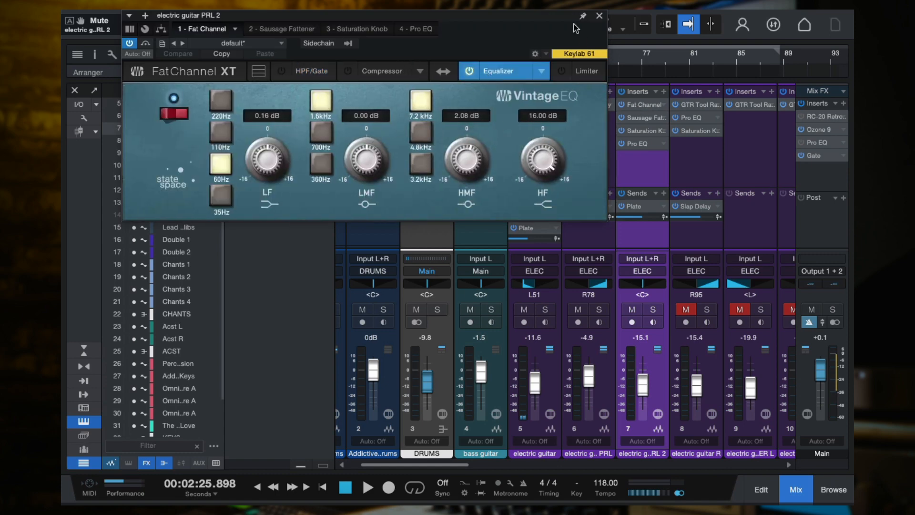
{"action": "left_click_drag", "start_coordinate": [524, 19], "coordinate": [539, 54]}
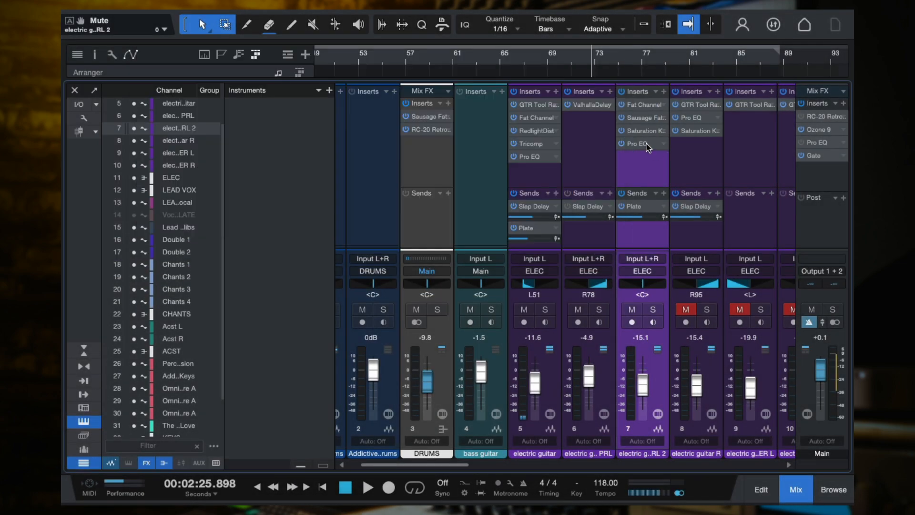
Try HF (Shelf 12dB, 24 dB at 3.12 kHz) and HMF boosts in the electric guitar PRL 2 Pro EQ, and deactivate both bands
{"action": "left_click", "coordinate": [648, 144]}
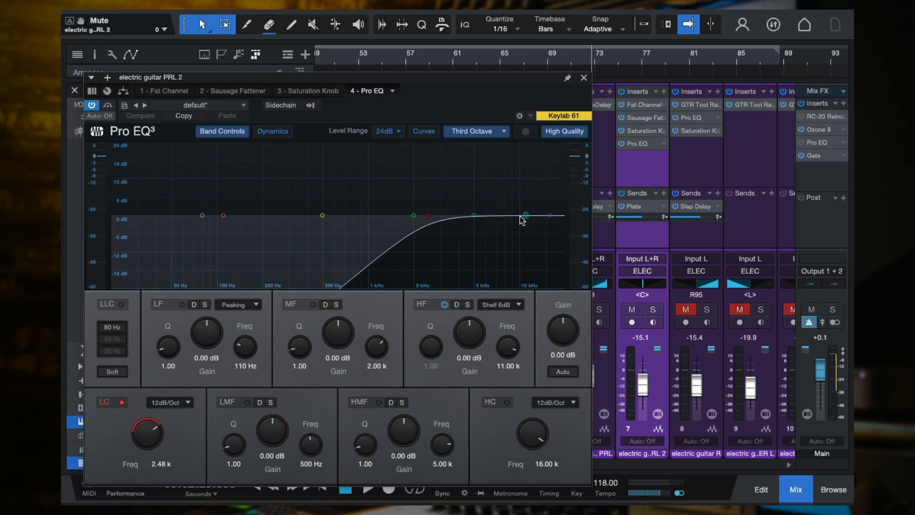
{"action": "left_click_drag", "start_coordinate": [526, 215], "coordinate": [443, 142]}
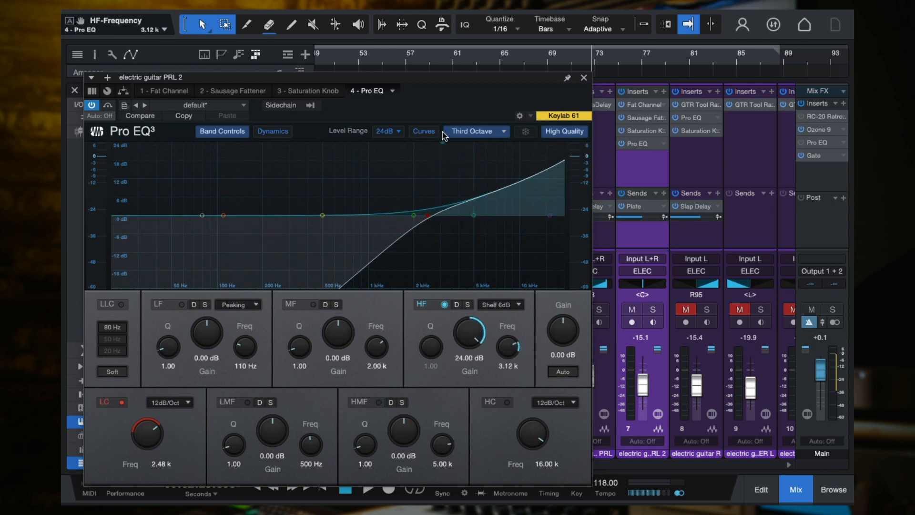
{"action": "left_click", "coordinate": [509, 304]}
{"action": "left_click", "coordinate": [510, 346]}
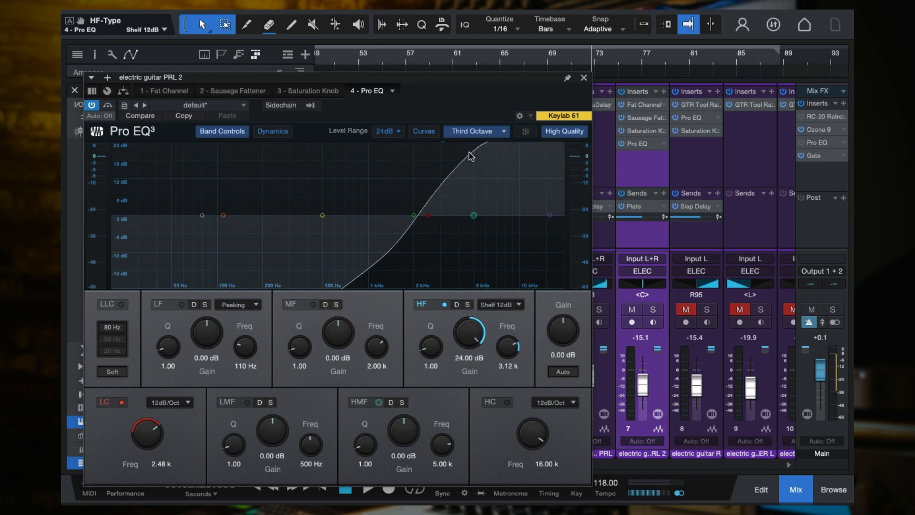
{"action": "left_click_drag", "start_coordinate": [473, 214], "coordinate": [483, 188]}
{"action": "double_click", "coordinate": [483, 187]}
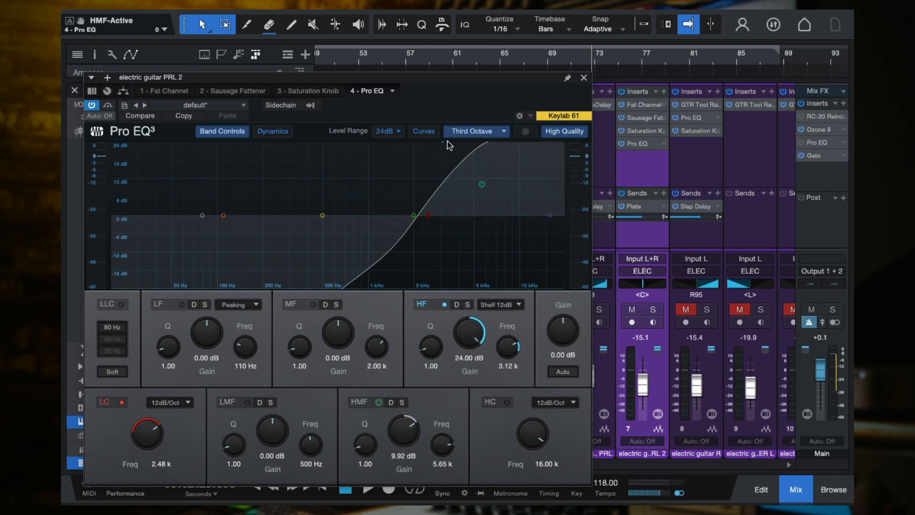
{"action": "left_click_drag", "start_coordinate": [446, 144], "coordinate": [453, 163]}
{"action": "double_click", "coordinate": [454, 164]}
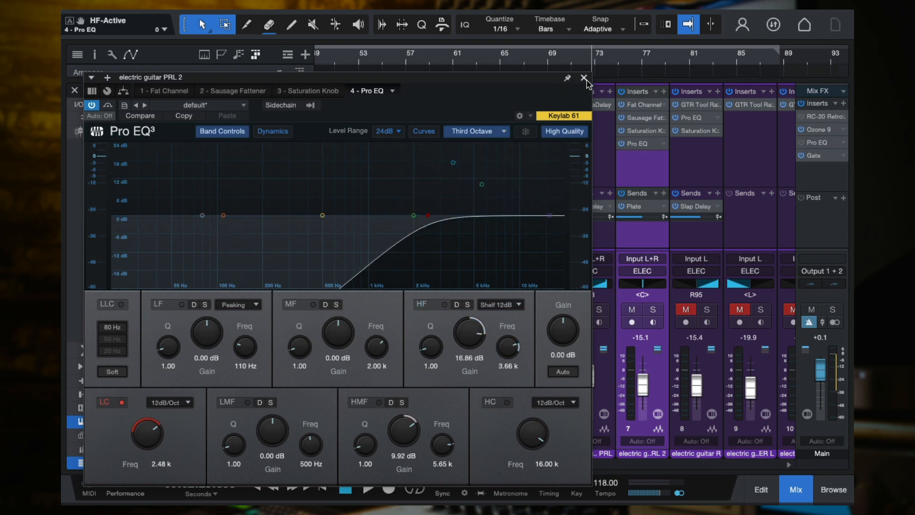
Review the Fat Channel VintageEQ on electric guitar PRL 2 again and close the plug-in window
{"action": "left_click", "coordinate": [636, 145]}
{"action": "left_click", "coordinate": [643, 105]}
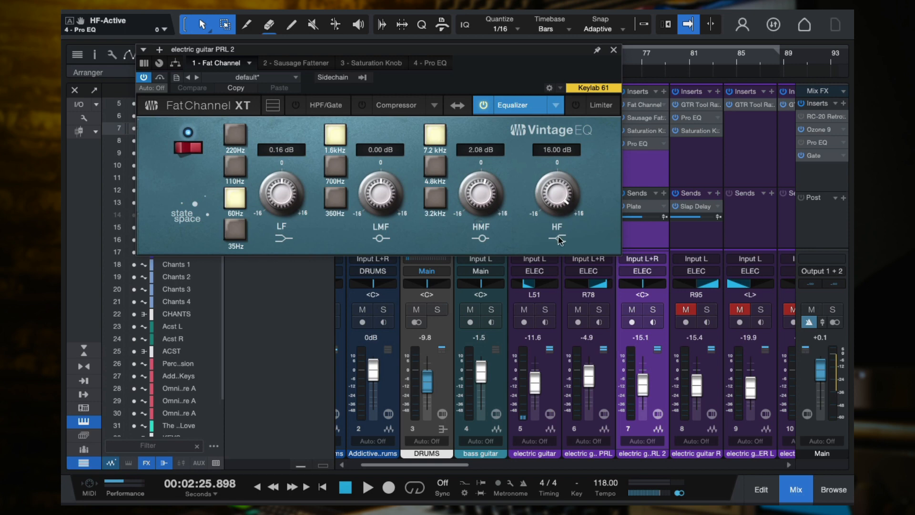
{"action": "left_click", "coordinate": [613, 50]}
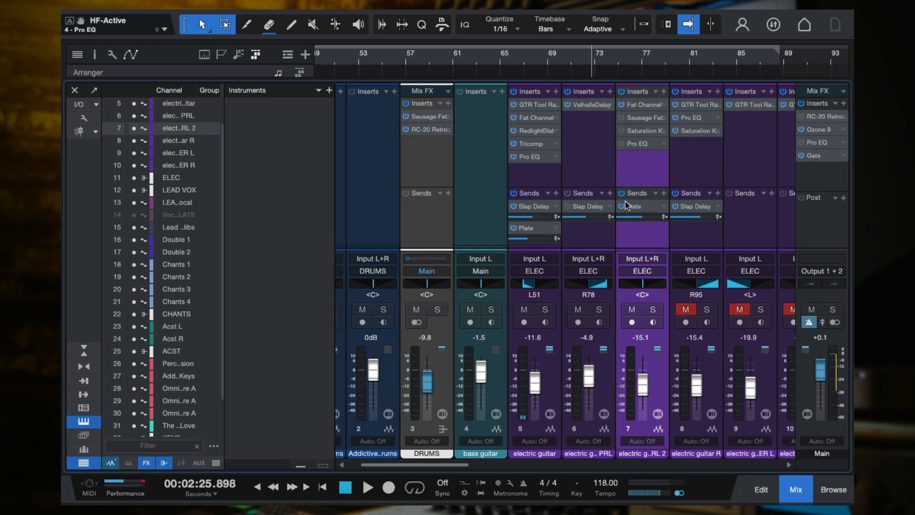
Solo electric guitar PRL 2 and play it with only Fat Channel active, bypassing its other inserts and the Plate send
{"action": "key", "text": "space"}
{"action": "key", "text": "s"}
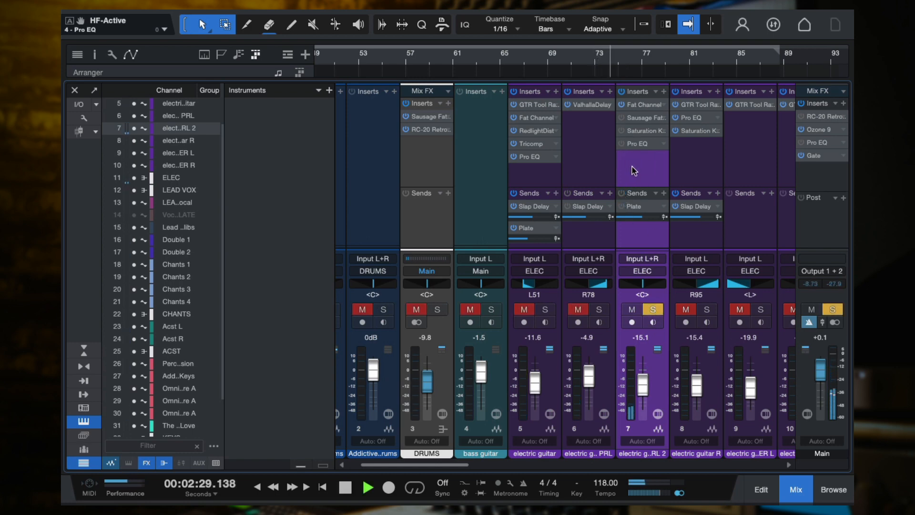
{"action": "key", "text": "space"}
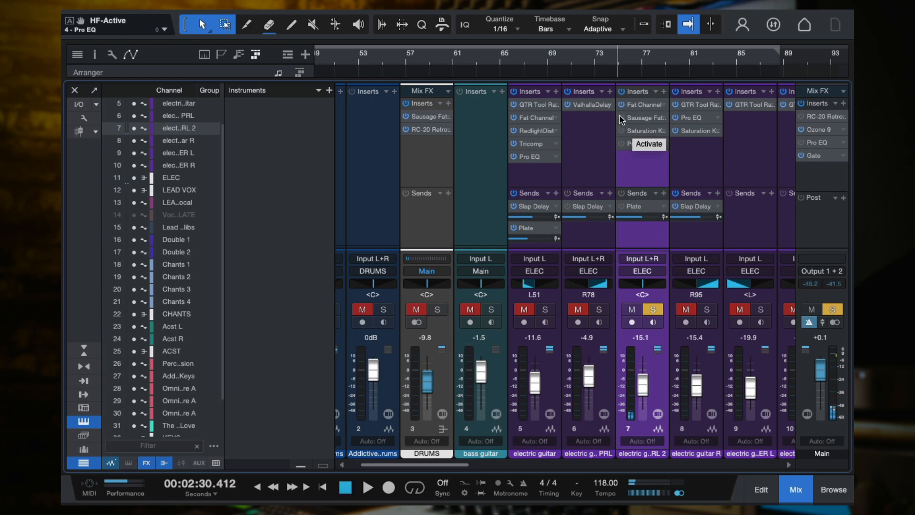
Activate Sausage Fattener on electric guitar PRL 2, compare it active and bypassed during playback, and save the song
{"action": "left_click", "coordinate": [639, 119]}
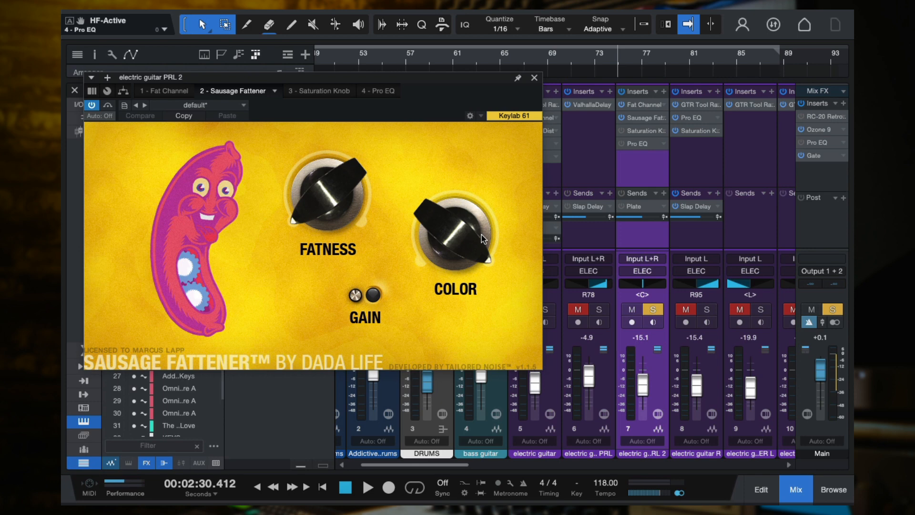
{"action": "key", "text": "space"}
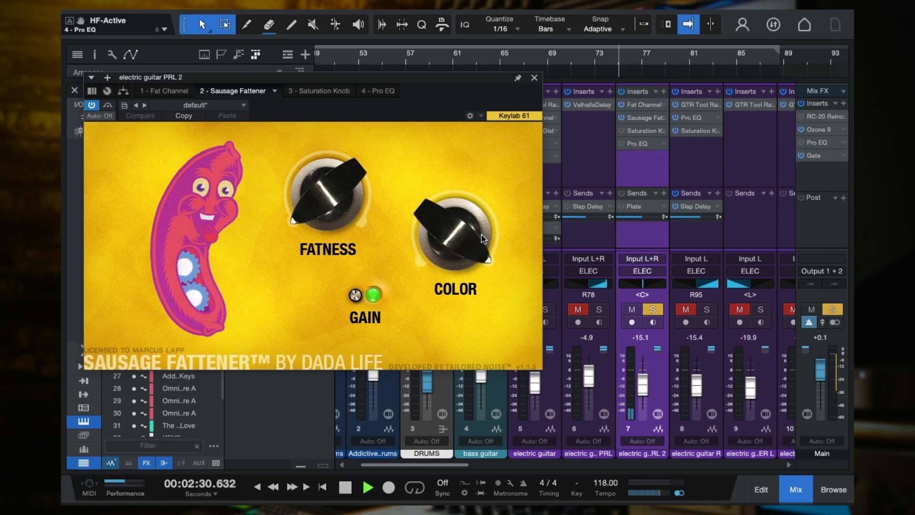
{"action": "key", "text": "space"}
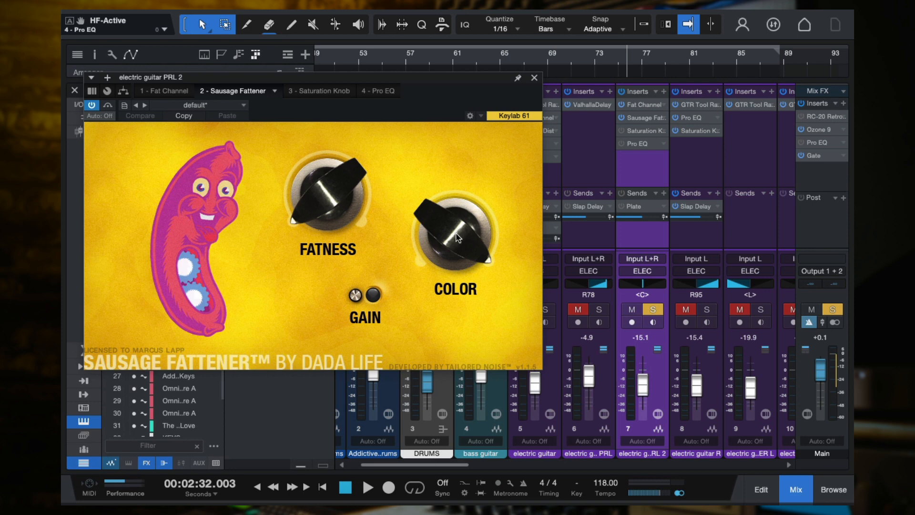
{"action": "key", "text": "space"}
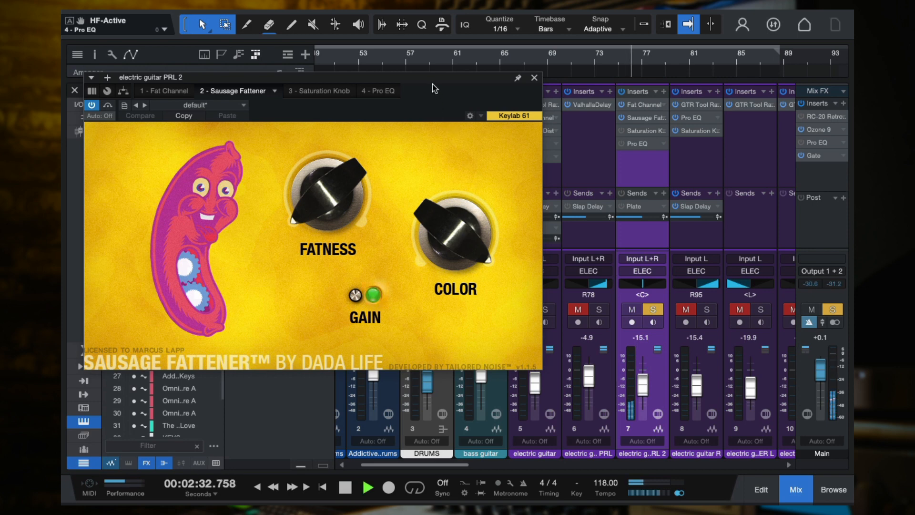
{"action": "left_click", "coordinate": [92, 105]}
{"action": "left_click", "coordinate": [534, 78]}
{"action": "key", "text": "space"}
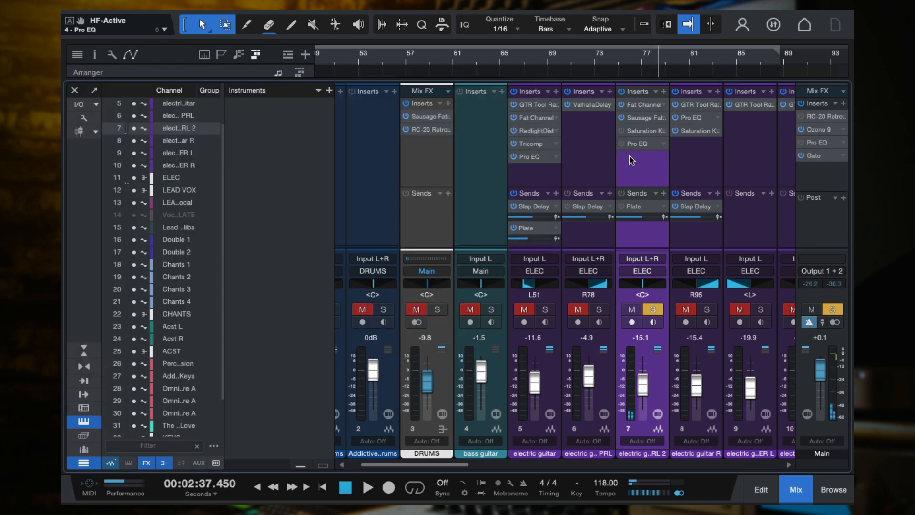
{"action": "key", "text": "ctrl+s"}
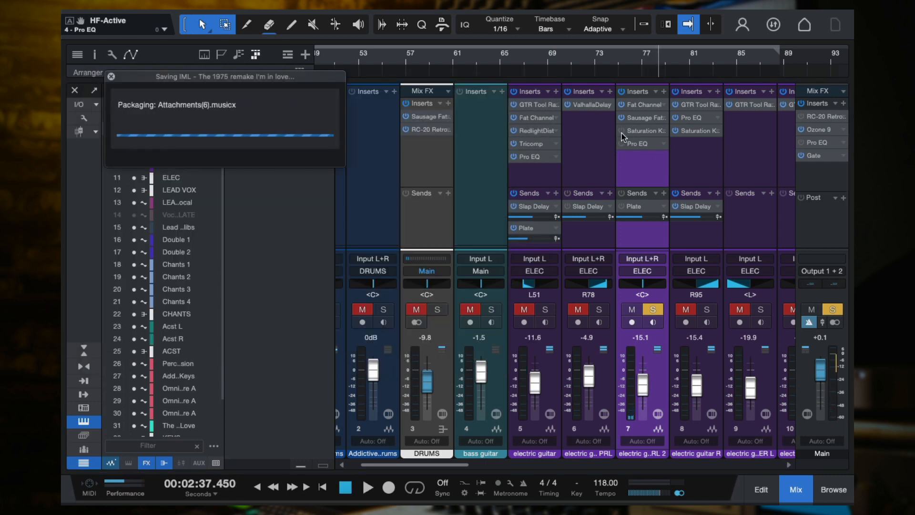
Activate the Saturation Knob on electric guitar PRL 2, play the track through it and close the plug-in window
{"action": "left_click", "coordinate": [636, 135]}
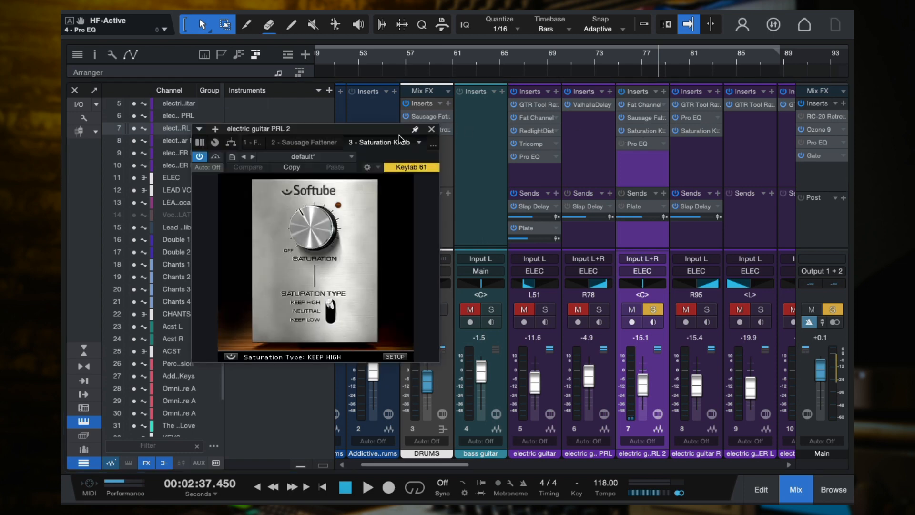
{"action": "left_click_drag", "start_coordinate": [401, 130], "coordinate": [595, 130]}
{"action": "key", "text": "space"}
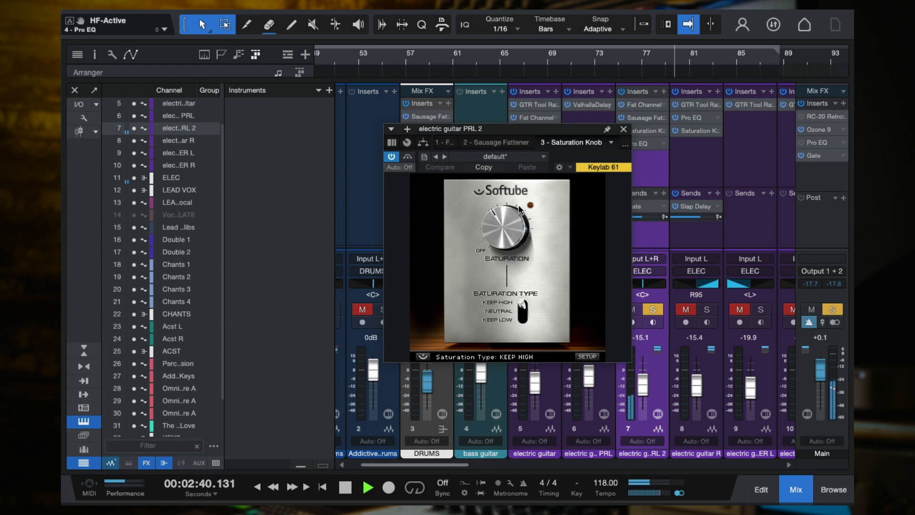
{"action": "left_click", "coordinate": [623, 129]}
{"action": "key", "text": "space"}
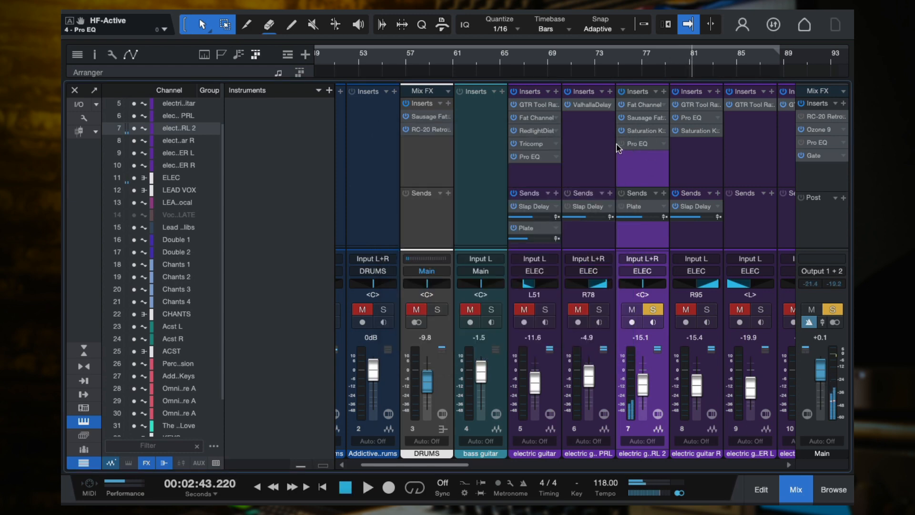
Activate the Pro EQ on electric guitar PRL 2 and set its LC frequency to 2.56 kHz during playback
{"action": "double_click", "coordinate": [636, 144]}
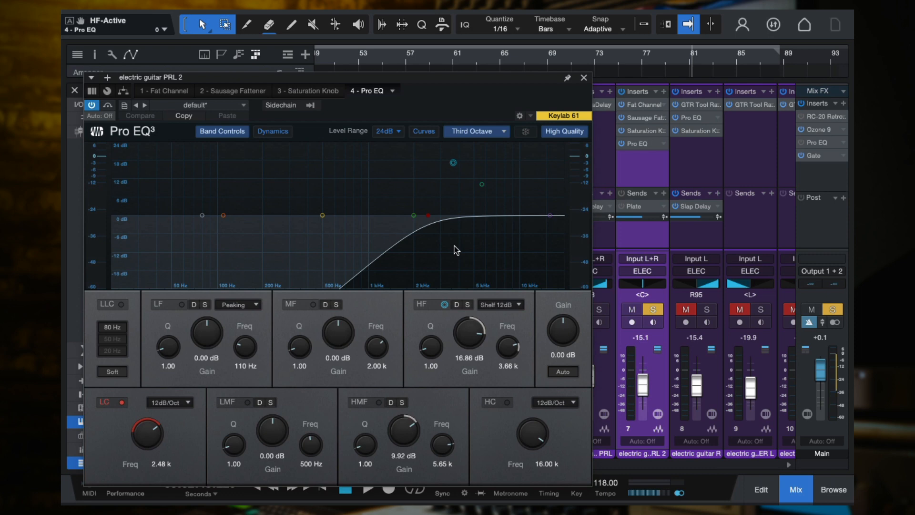
{"action": "key", "text": "space"}
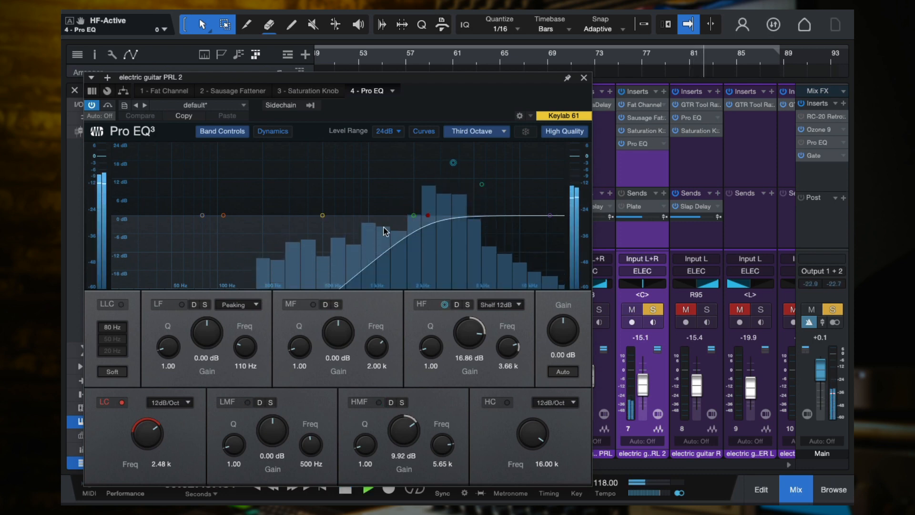
{"action": "mouse_move", "coordinate": [428, 215]}
{"action": "left_mouse_down"}
{"action": "mouse_move", "coordinate": [221, 213]}
{"action": "mouse_move", "coordinate": [439, 224]}
{"action": "mouse_move", "coordinate": [429, 222]}
{"action": "left_mouse_up"}
{"action": "key", "text": "space"}
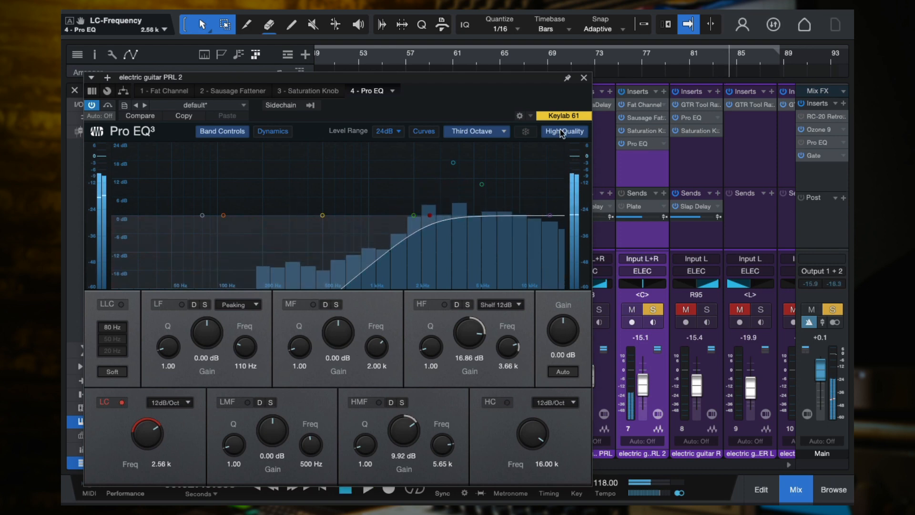
{"action": "left_click", "coordinate": [584, 78]}
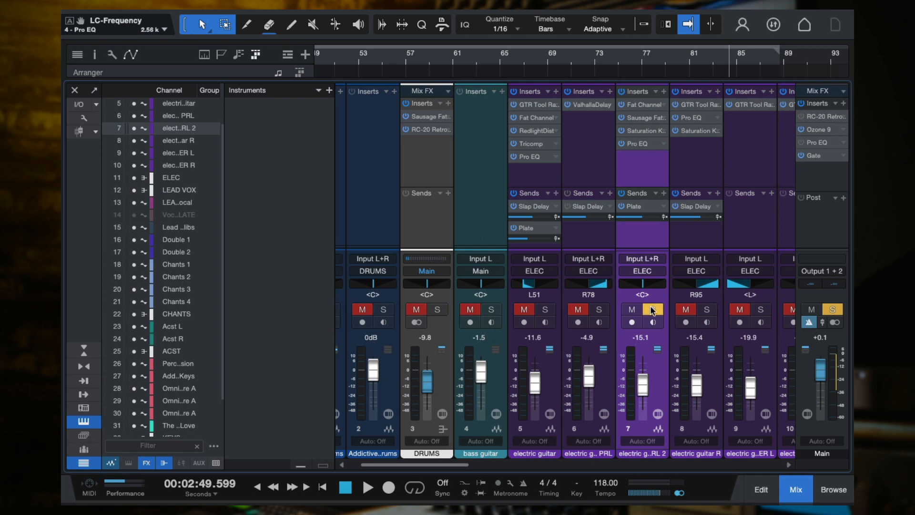
Play the soloed electric guitar from about bar 69, adding PRL 2 to the solo partway through
{"action": "left_click", "coordinate": [544, 310]}
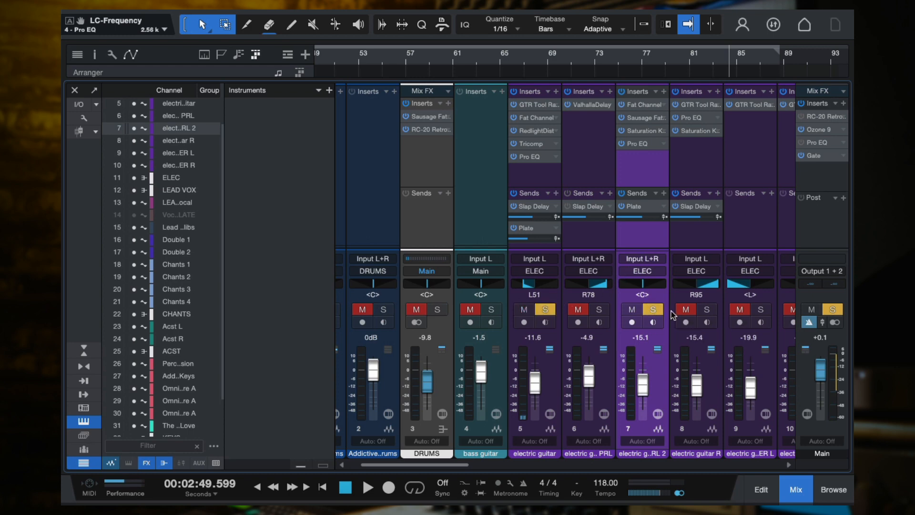
{"action": "left_click", "coordinate": [653, 309]}
{"action": "left_click", "coordinate": [550, 59]}
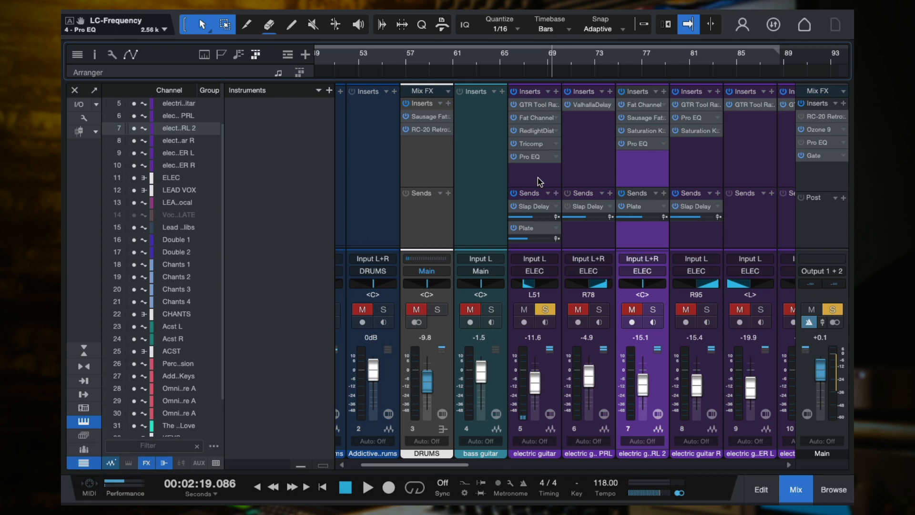
{"action": "key", "text": "space"}
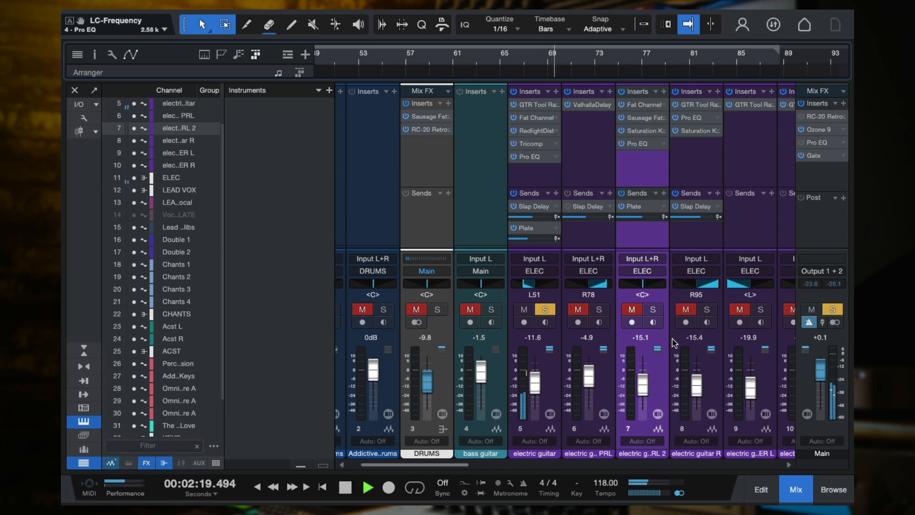
{"action": "left_click", "coordinate": [654, 310]}
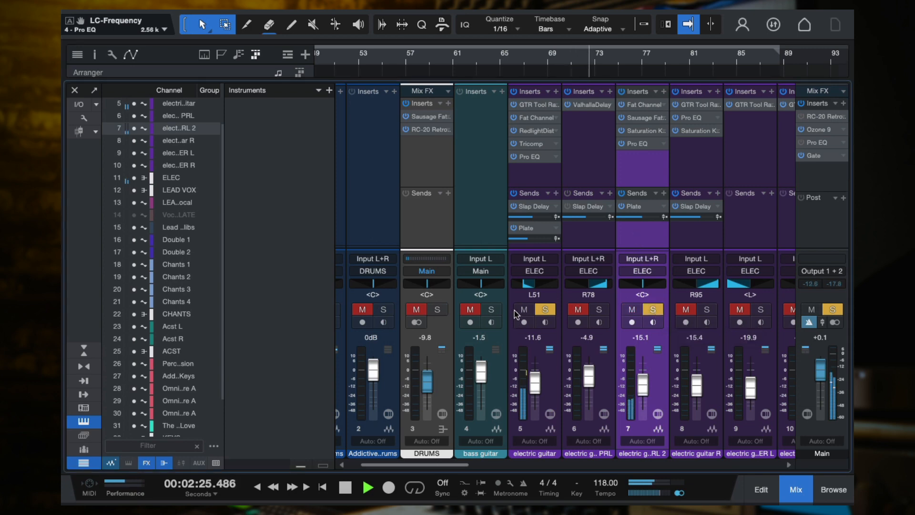
{"action": "key", "text": "space"}
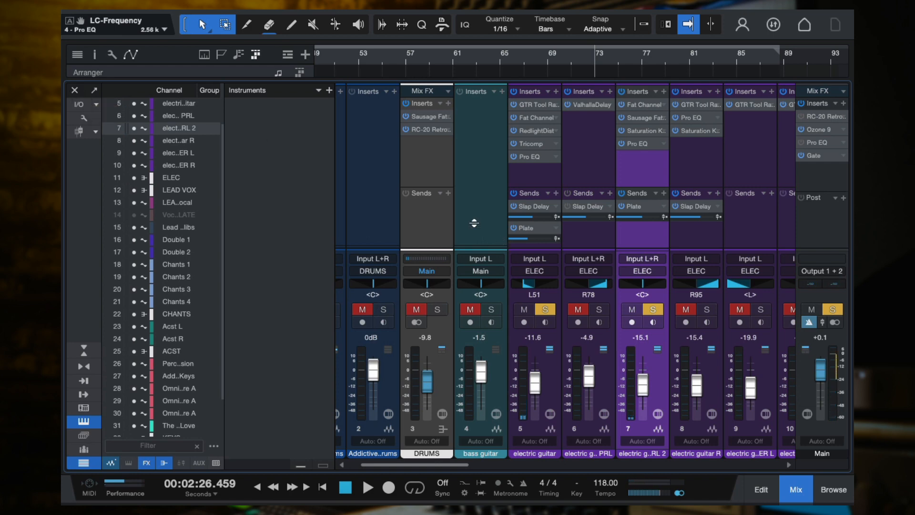
Return to the full arrangement view and clear all track solos
{"action": "key", "text": "F3"}
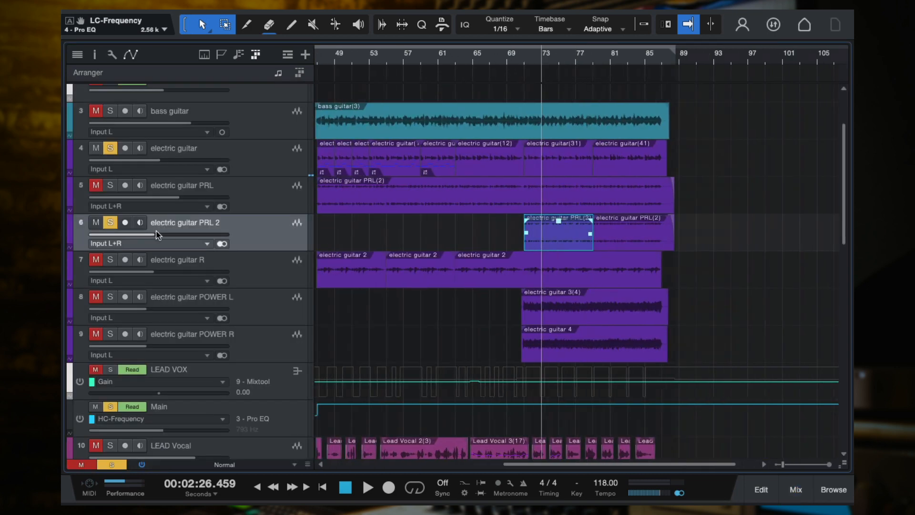
{"action": "left_click", "coordinate": [110, 222]}
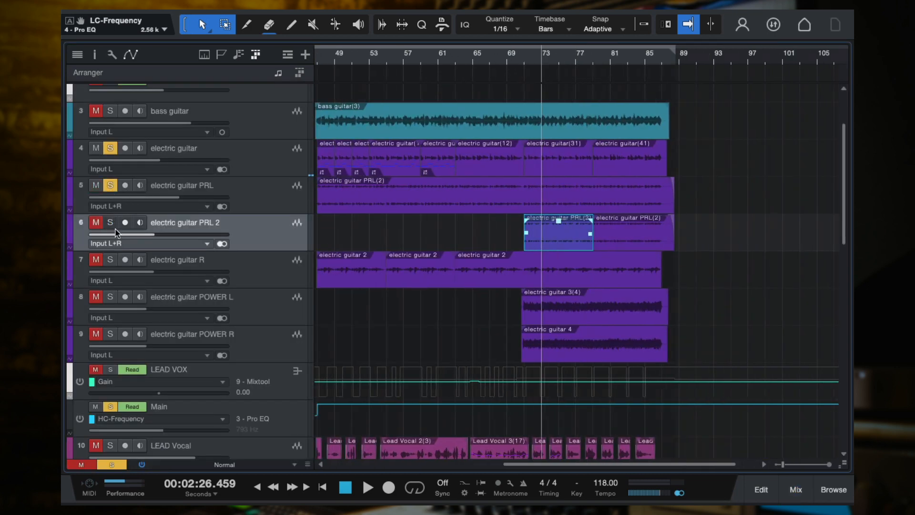
{"action": "left_click", "coordinate": [116, 465]}
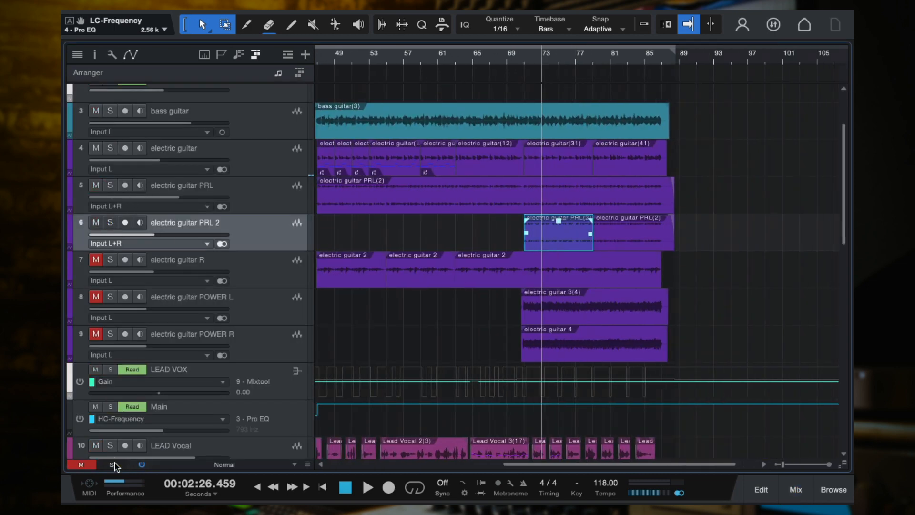
Play the full mix while unmuting the electric guitar R, POWER L and POWER R tracks
{"action": "key", "text": "space"}
{"action": "scroll", "coordinate": [643, 307], "scroll_direction": "up", "scroll_amount": 4}
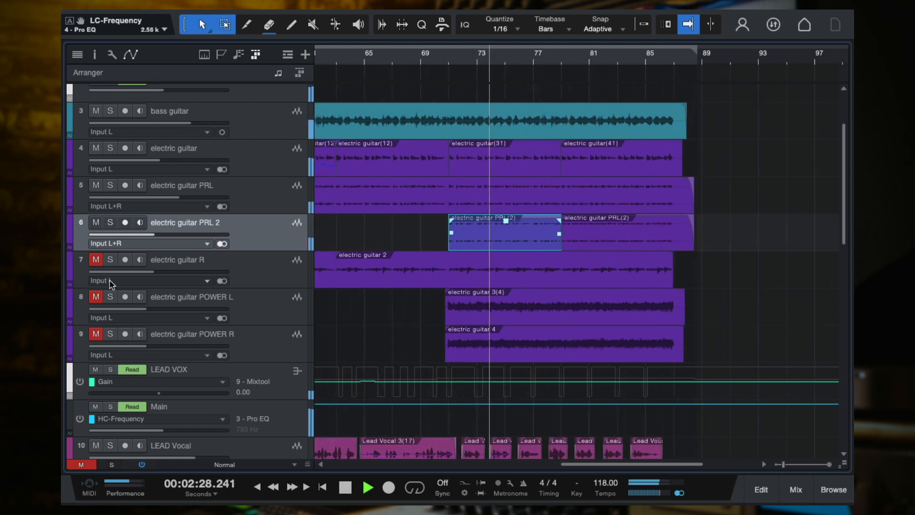
{"action": "left_click", "coordinate": [95, 259]}
{"action": "left_click", "coordinate": [97, 297]}
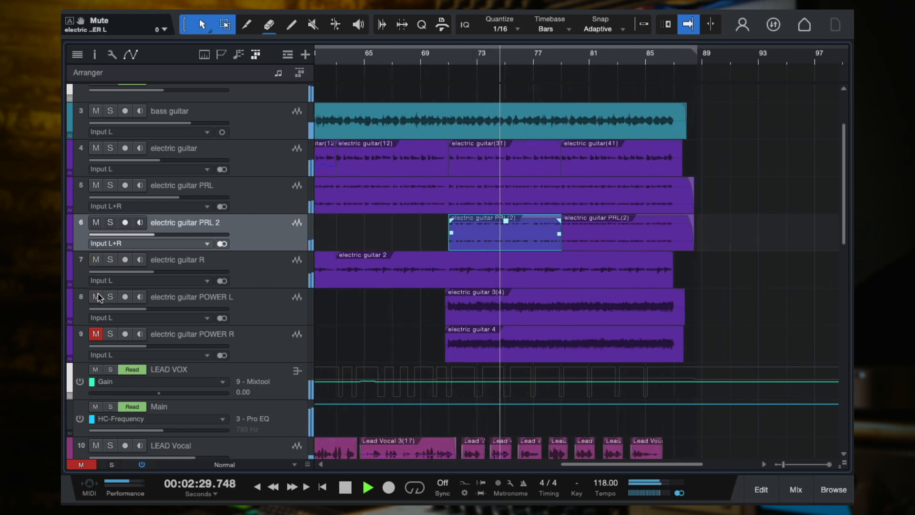
{"action": "left_click", "coordinate": [96, 334]}
{"action": "scroll", "coordinate": [664, 261], "scroll_direction": "left", "scroll_amount": 3}
{"action": "scroll", "coordinate": [675, 255], "scroll_direction": "up", "scroll_amount": 2}
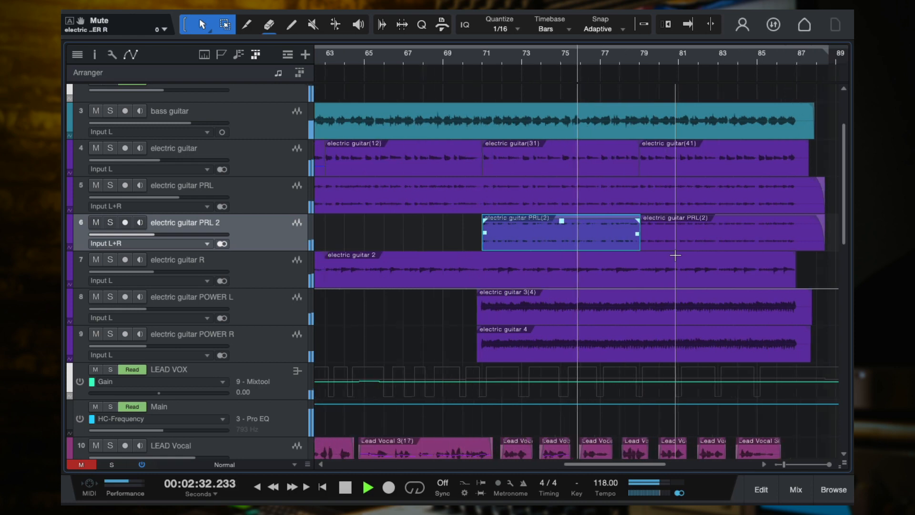
{"action": "scroll", "coordinate": [675, 256], "scroll_direction": "right", "scroll_amount": 2}
{"action": "scroll", "coordinate": [675, 255], "scroll_direction": "down", "scroll_amount": 2}
{"action": "scroll", "coordinate": [675, 256], "scroll_direction": "right", "scroll_amount": 1}
{"action": "scroll", "coordinate": [675, 256], "scroll_direction": "up", "scroll_amount": 2}
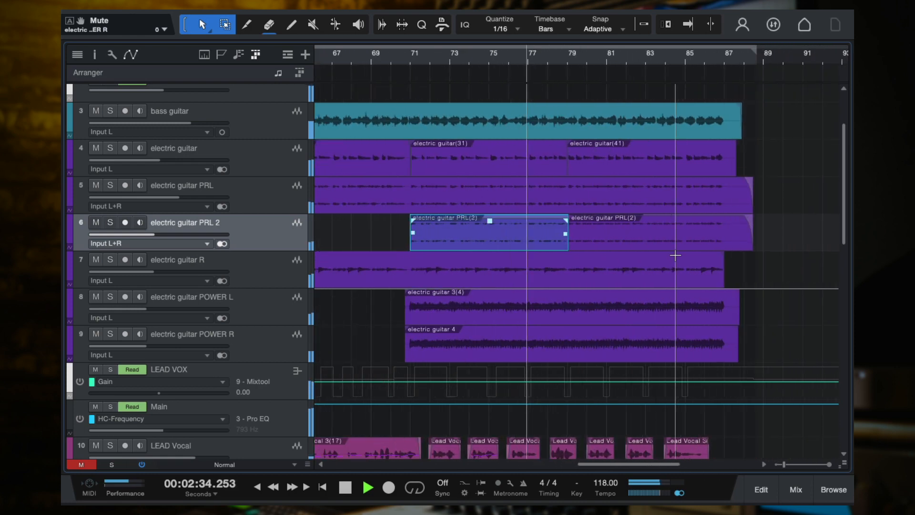
{"action": "scroll", "coordinate": [675, 255], "scroll_direction": "down", "scroll_amount": 5}
{"action": "left_click", "coordinate": [724, 272]}
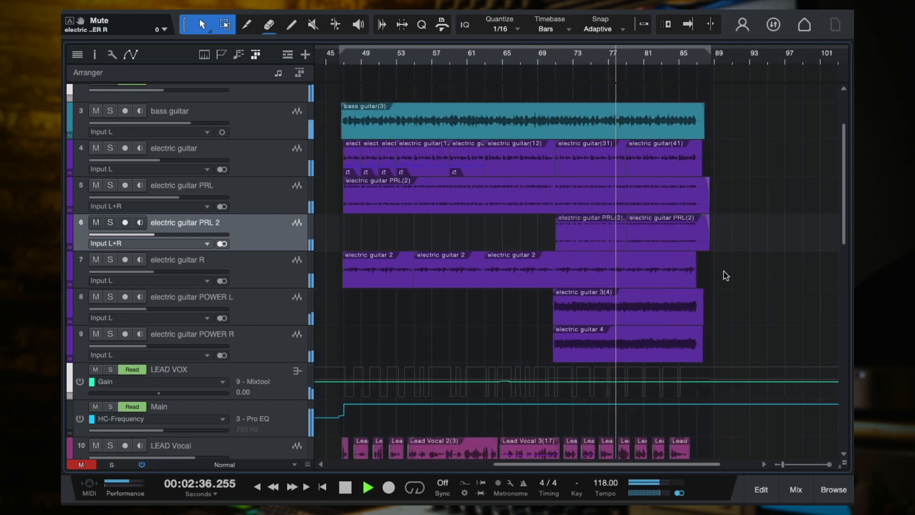
{"action": "key", "text": "space"}
Solo electric guitar R and play it from the start of its first clip near bar 47
{"action": "key", "text": "f"}
{"action": "left_click", "coordinate": [261, 285]}
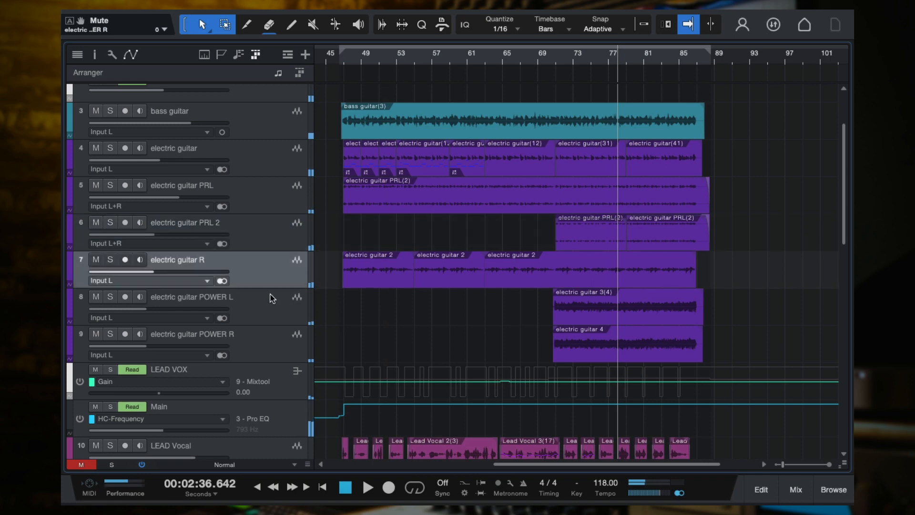
{"action": "left_click", "coordinate": [110, 261]}
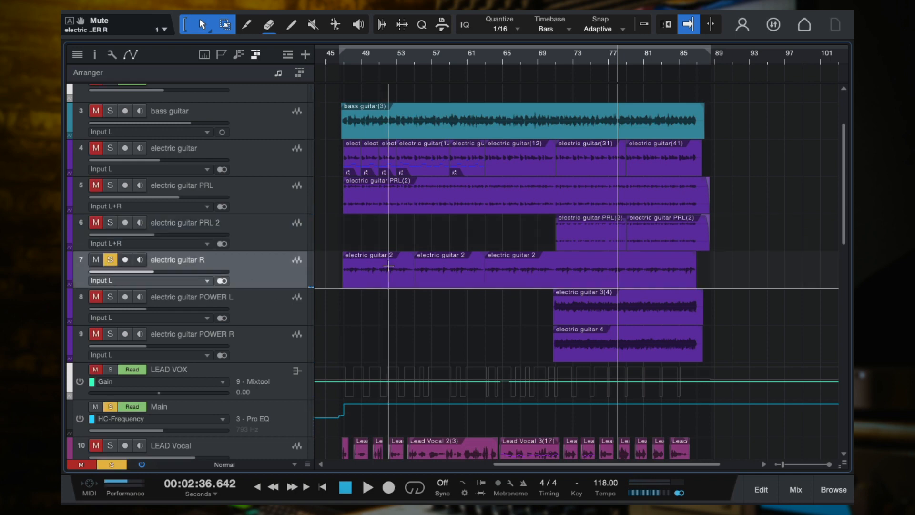
{"action": "scroll", "coordinate": [387, 264], "scroll_direction": "down", "scroll_amount": 2}
{"action": "scroll", "coordinate": [388, 263], "scroll_direction": "left", "scroll_amount": 1}
{"action": "scroll", "coordinate": [388, 264], "scroll_direction": "up", "scroll_amount": 3}
{"action": "left_click", "coordinate": [378, 53]}
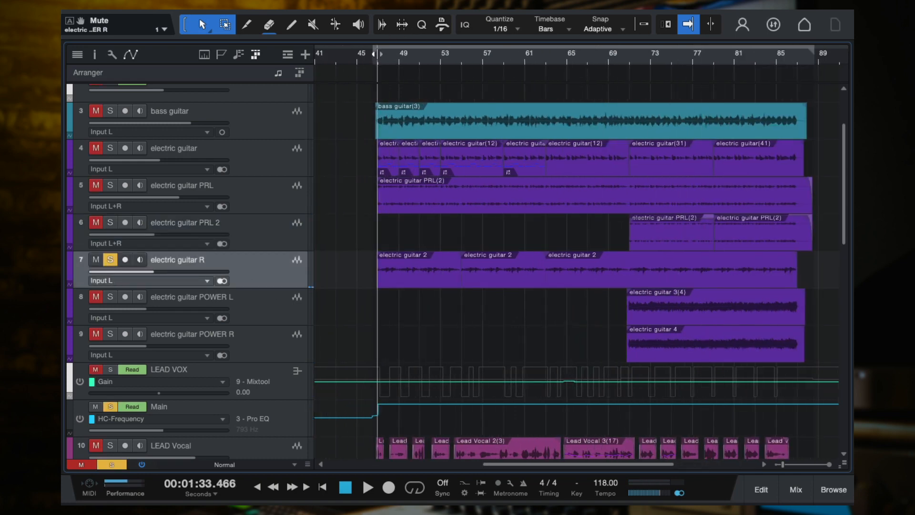
{"action": "key", "text": "space"}
Compare electric guitar R soloed and within the full mix during playback, ending with its solo off
{"action": "scroll", "coordinate": [402, 96], "scroll_direction": "up", "scroll_amount": 1}
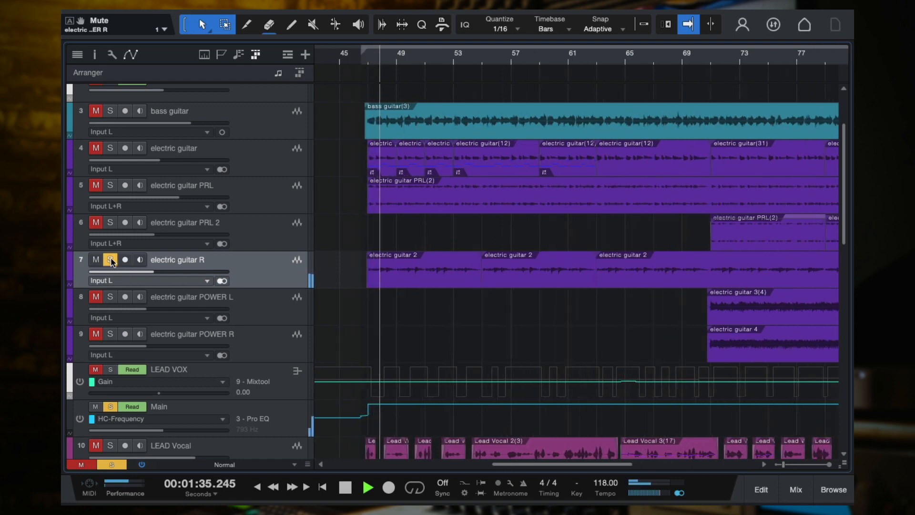
{"action": "left_click", "coordinate": [110, 259]}
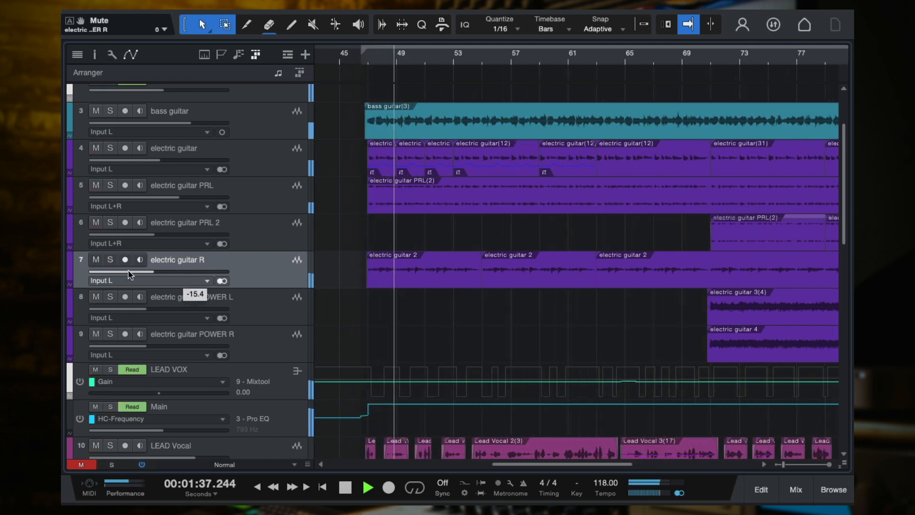
{"action": "left_click", "coordinate": [111, 259]}
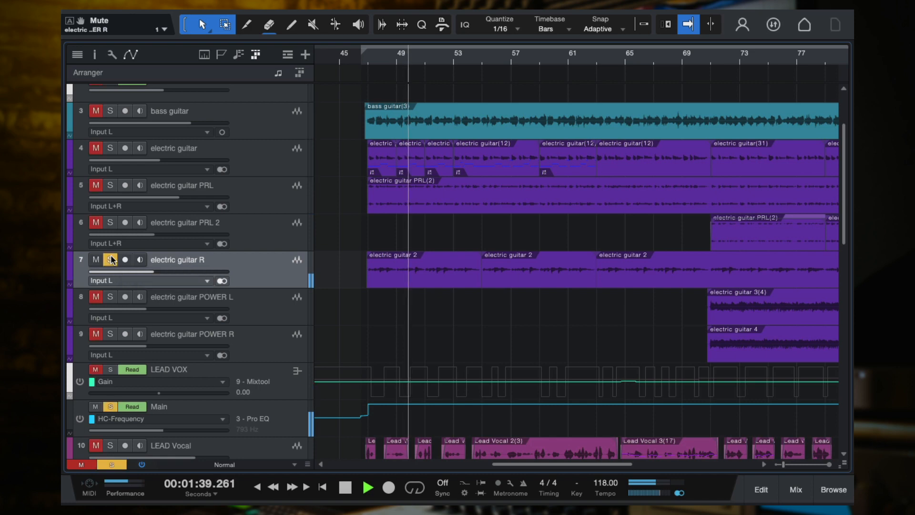
{"action": "left_click", "coordinate": [111, 259]}
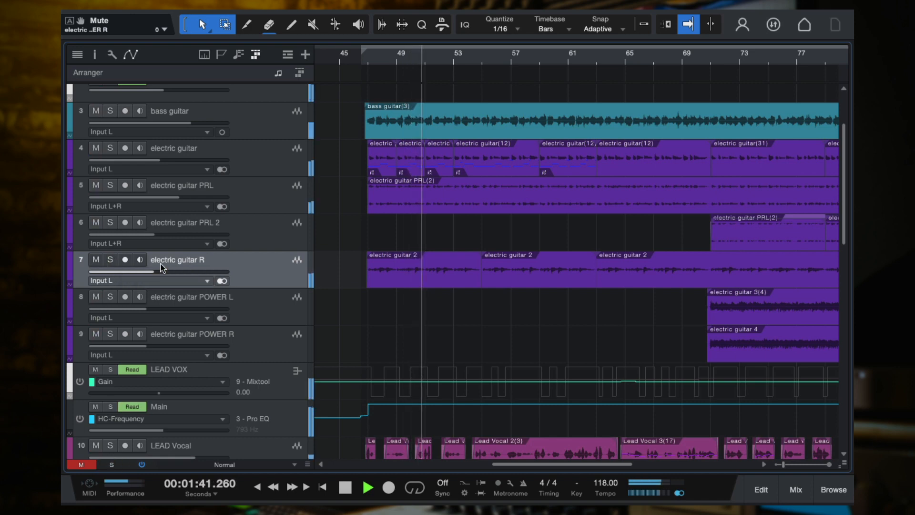
{"action": "key", "text": "space"}
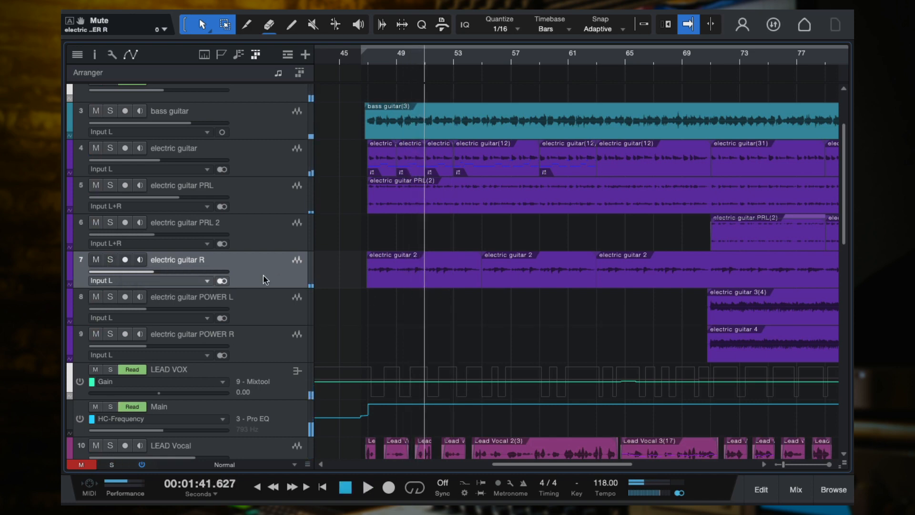
Examine the stomp, amp, tuner and preset views of the GTR Tool Rack on electric guitar R, and return to the arrangement
{"action": "key", "text": "F3"}
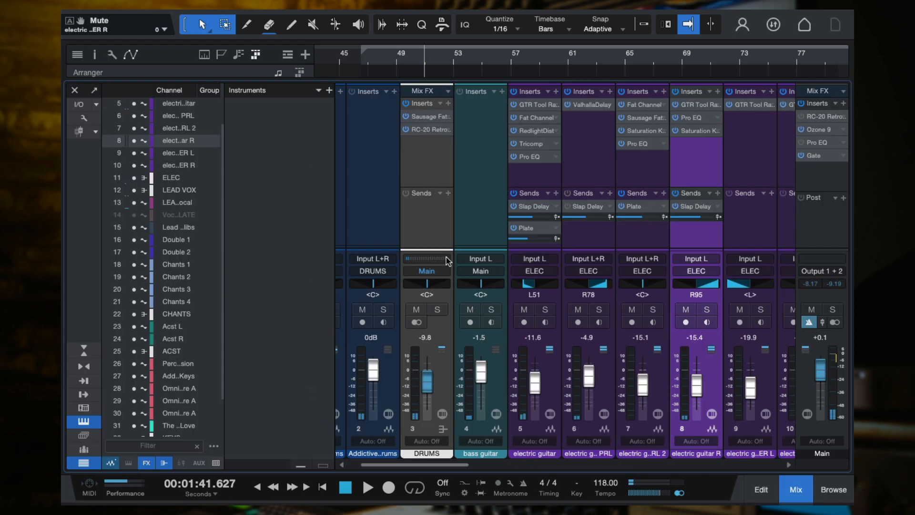
{"action": "left_click", "coordinate": [699, 105]}
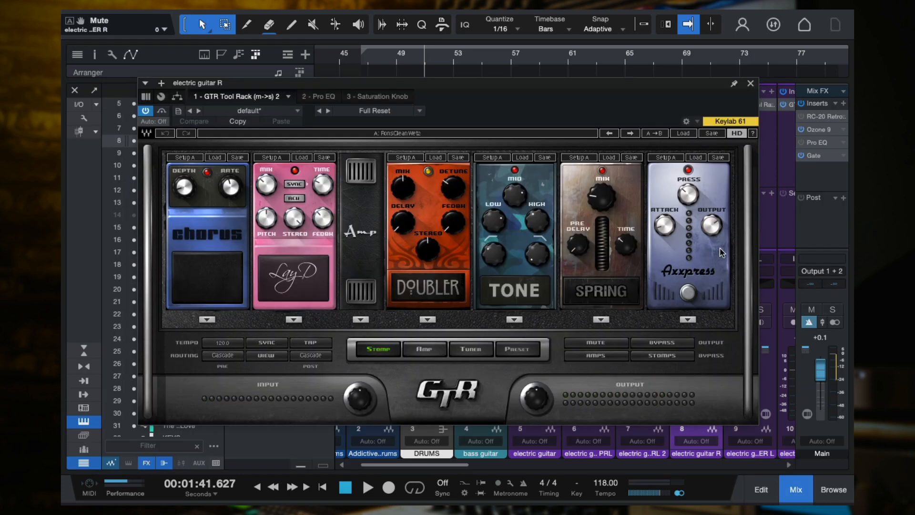
{"action": "left_click", "coordinate": [423, 352]}
{"action": "left_click", "coordinate": [482, 351]}
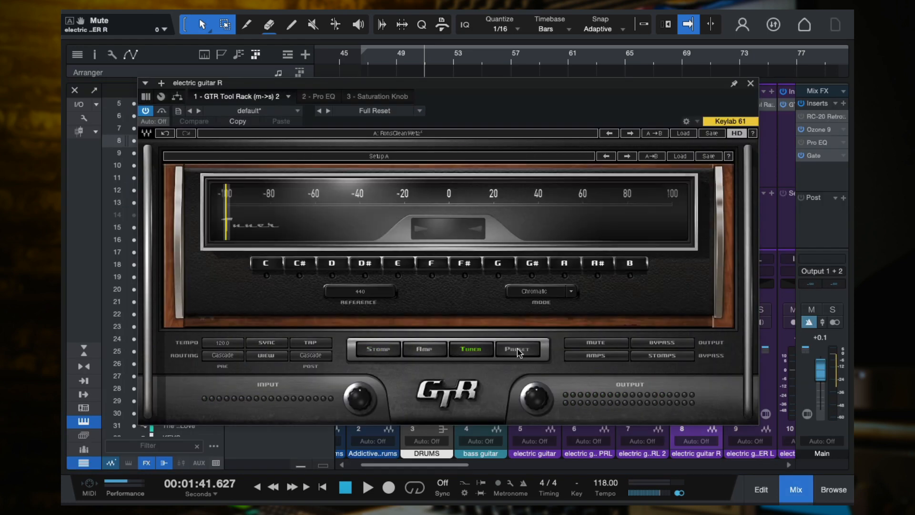
{"action": "left_click", "coordinate": [518, 351]}
{"action": "left_click", "coordinate": [425, 350]}
{"action": "left_click", "coordinate": [378, 350]}
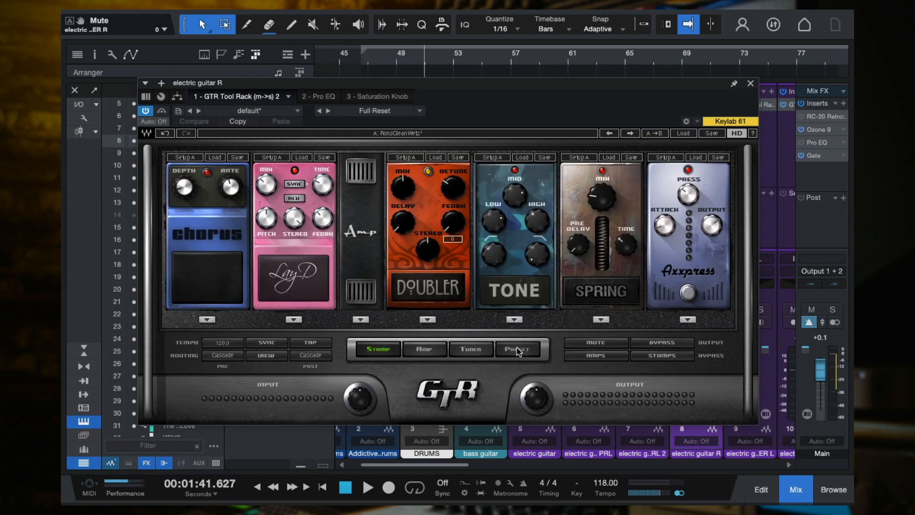
{"action": "left_click", "coordinate": [424, 350]}
{"action": "left_click", "coordinate": [370, 352]}
{"action": "left_click", "coordinate": [751, 85]}
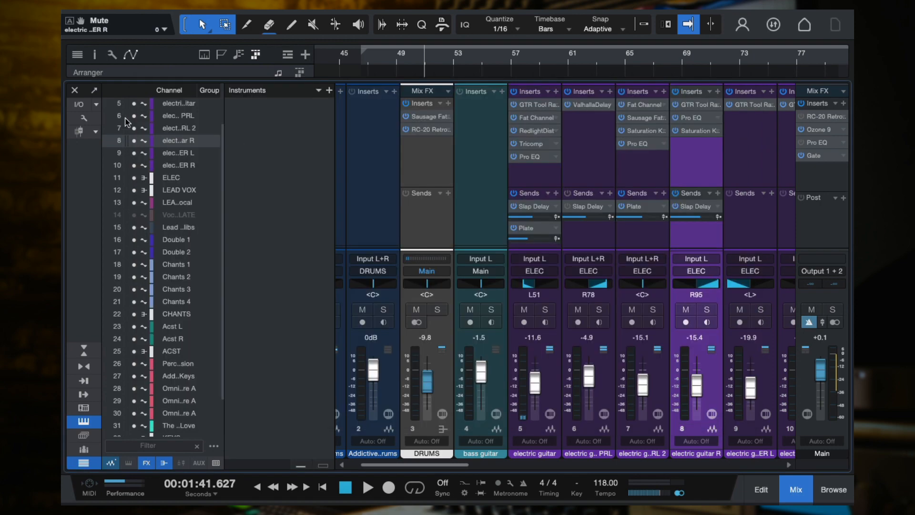
{"action": "key", "text": "F3"}
{"action": "scroll", "coordinate": [518, 237], "scroll_direction": "down", "scroll_amount": 2}
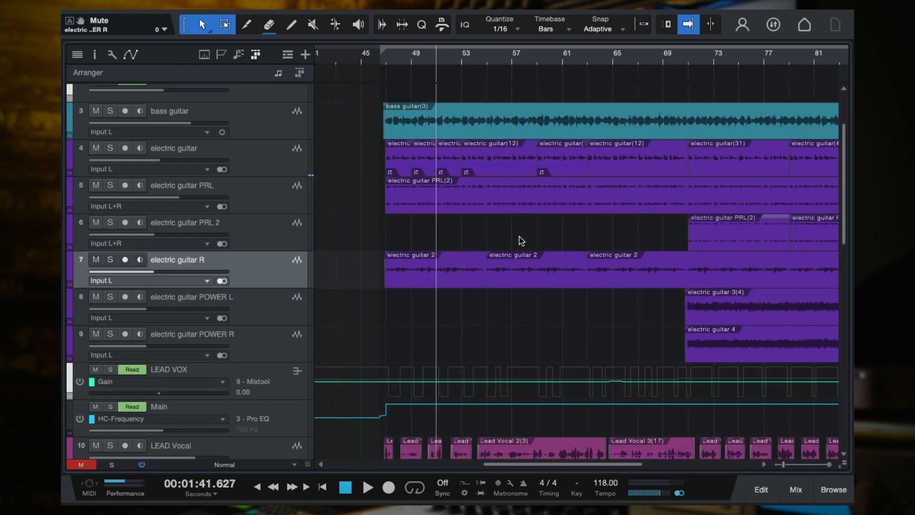
{"action": "scroll", "coordinate": [518, 236], "scroll_direction": "up", "scroll_amount": 3}
{"action": "scroll", "coordinate": [515, 236], "scroll_direction": "down", "scroll_amount": 3}
{"action": "scroll", "coordinate": [512, 236], "scroll_direction": "up", "scroll_amount": 3}
{"action": "scroll", "coordinate": [512, 236], "scroll_direction": "down", "scroll_amount": 2}
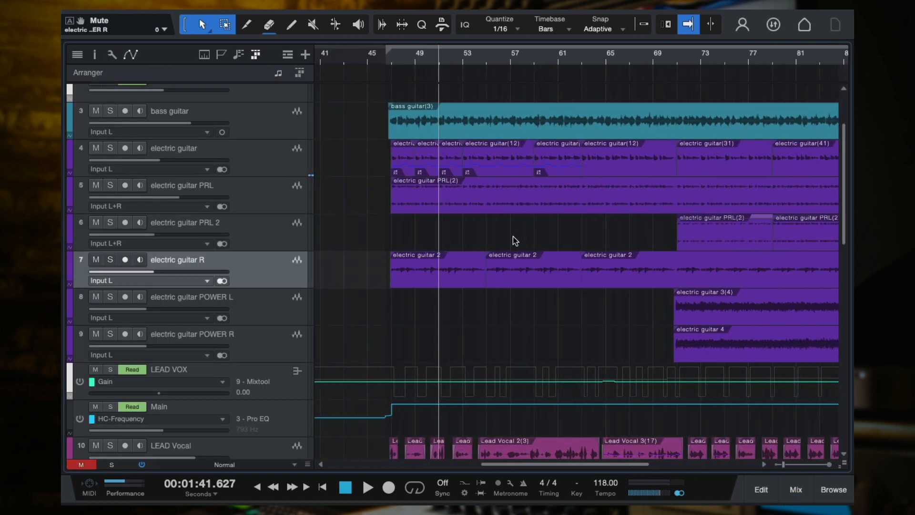
{"action": "scroll", "coordinate": [440, 281], "scroll_direction": "up", "scroll_amount": 2}
{"action": "scroll", "coordinate": [441, 278], "scroll_direction": "down", "scroll_amount": 1}
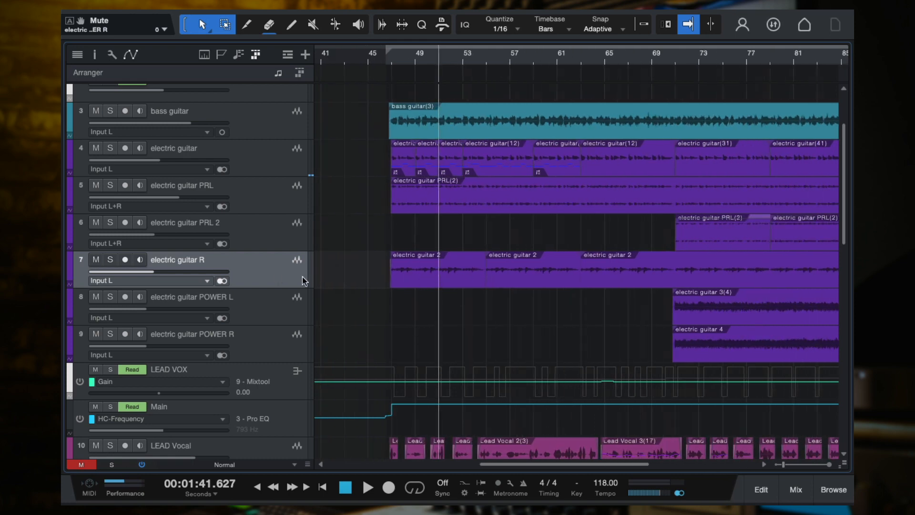
{"action": "scroll", "coordinate": [443, 324], "scroll_direction": "up", "scroll_amount": 2}
{"action": "scroll", "coordinate": [444, 324], "scroll_direction": "down", "scroll_amount": 2}
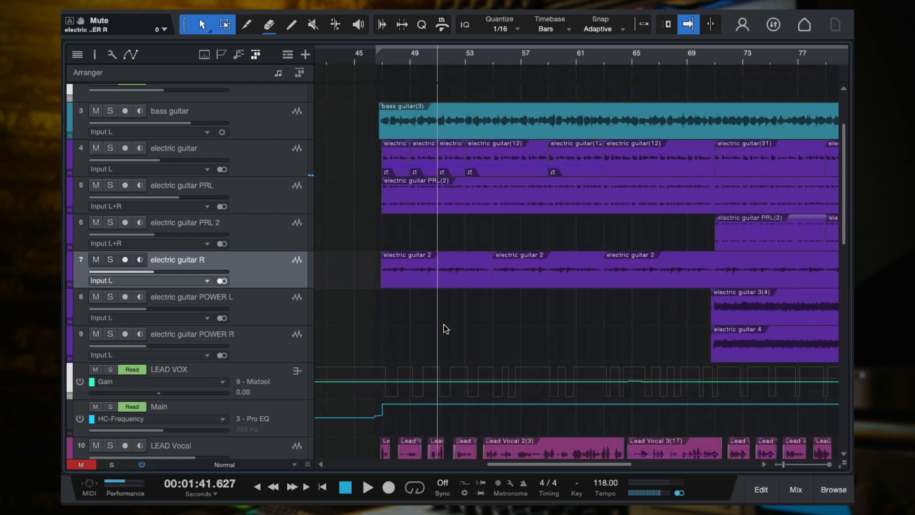
Place the playhead near bar 72 and solo the electric guitar POWER L and POWER R tracks
{"action": "left_click", "coordinate": [278, 315]}
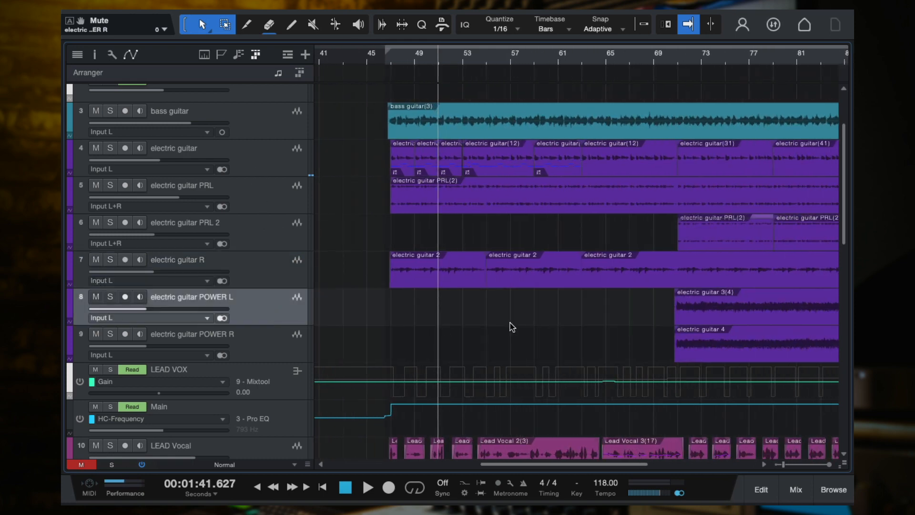
{"action": "scroll", "coordinate": [510, 322], "scroll_direction": "down", "scroll_amount": 2}
{"action": "left_click", "coordinate": [607, 59]}
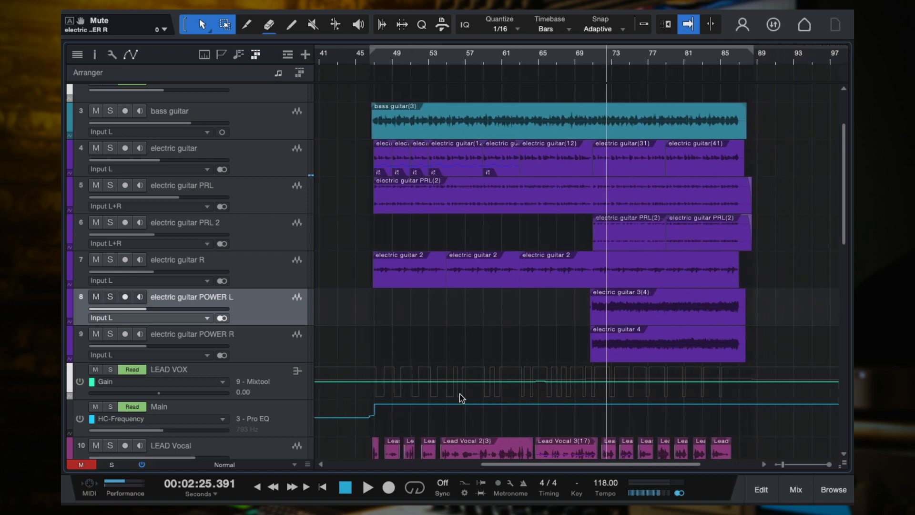
{"action": "left_click", "coordinate": [265, 345], "text": "shift"}
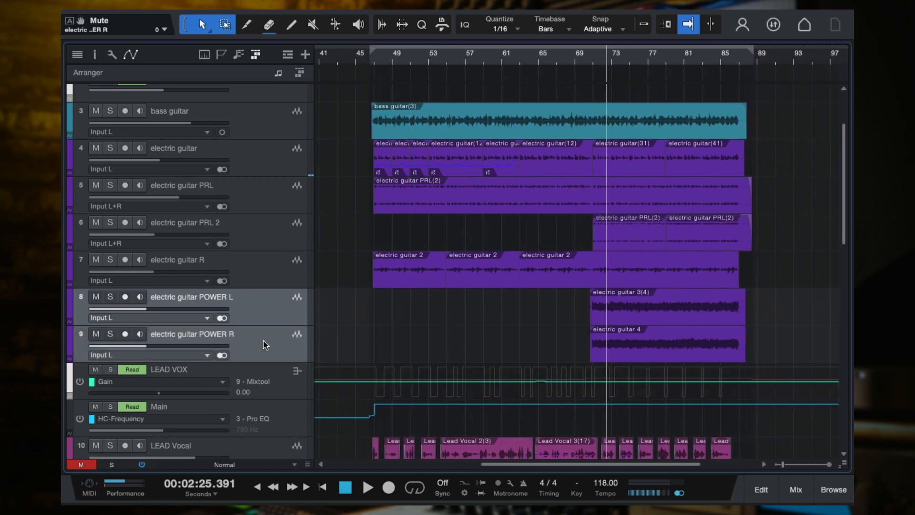
{"action": "left_click", "coordinate": [112, 297]}
Select the two soloed power guitar tracks together and play them briefly from the playhead
{"action": "scroll", "coordinate": [444, 300], "scroll_direction": "down", "scroll_amount": 2}
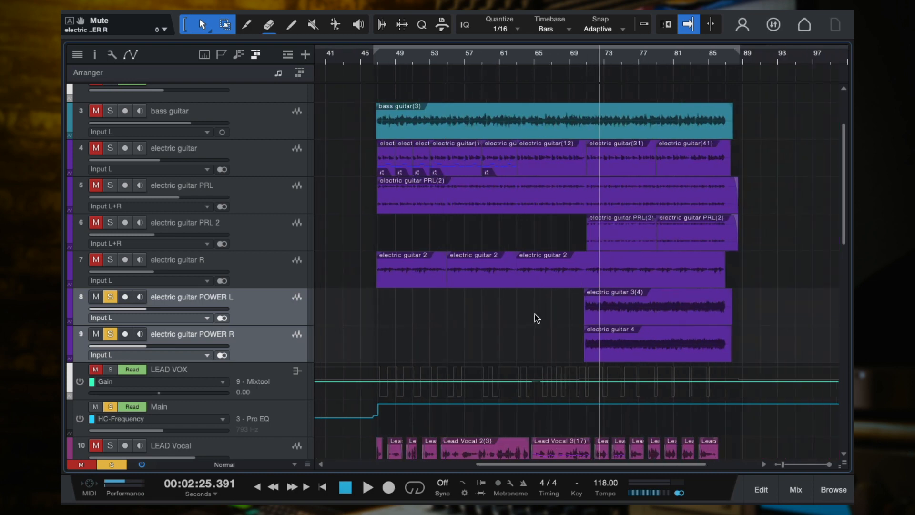
{"action": "scroll", "coordinate": [534, 313], "scroll_direction": "down", "scroll_amount": 1}
{"action": "scroll", "coordinate": [534, 314], "scroll_direction": "up", "scroll_amount": 3}
{"action": "scroll", "coordinate": [534, 313], "scroll_direction": "down", "scroll_amount": 2}
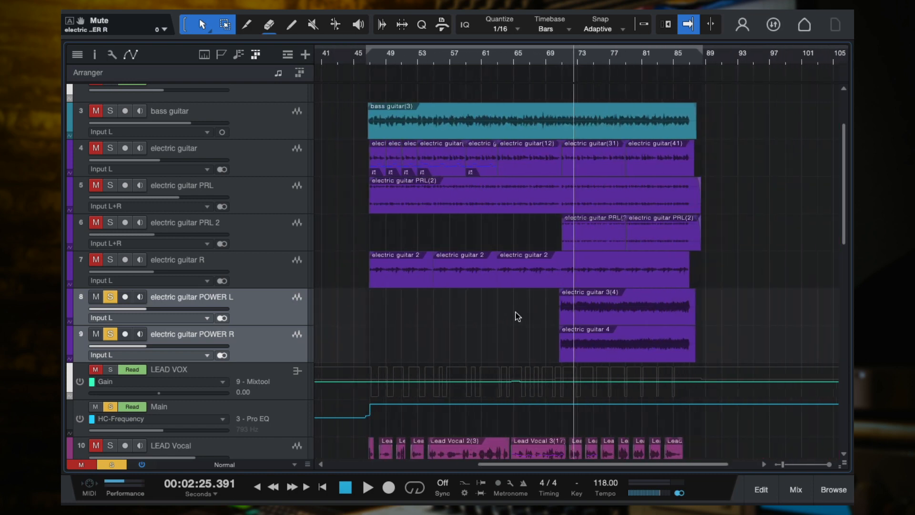
{"action": "left_click", "coordinate": [265, 308]}
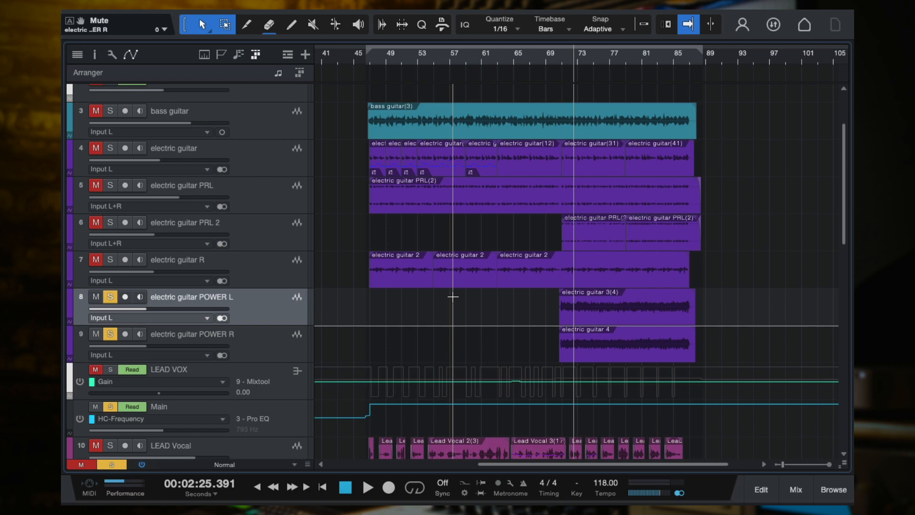
{"action": "left_click", "coordinate": [259, 342], "text": "shift"}
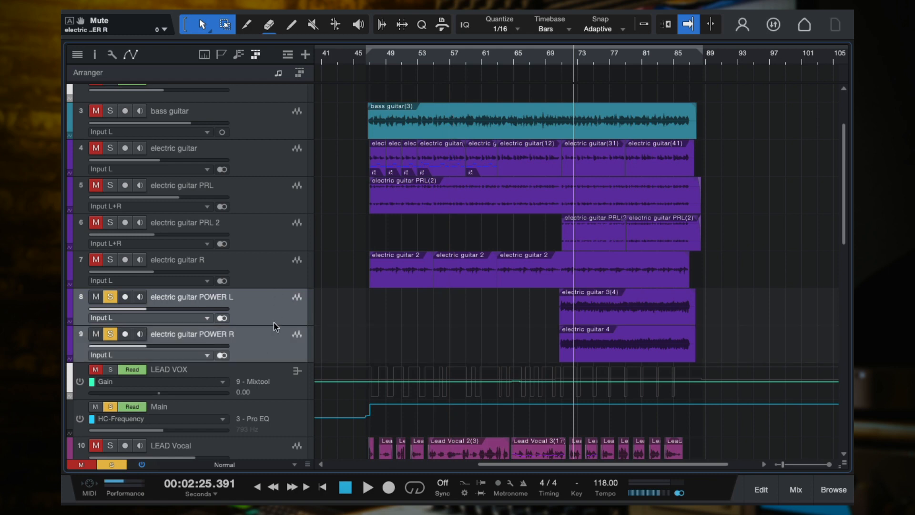
{"action": "key", "text": "space"}
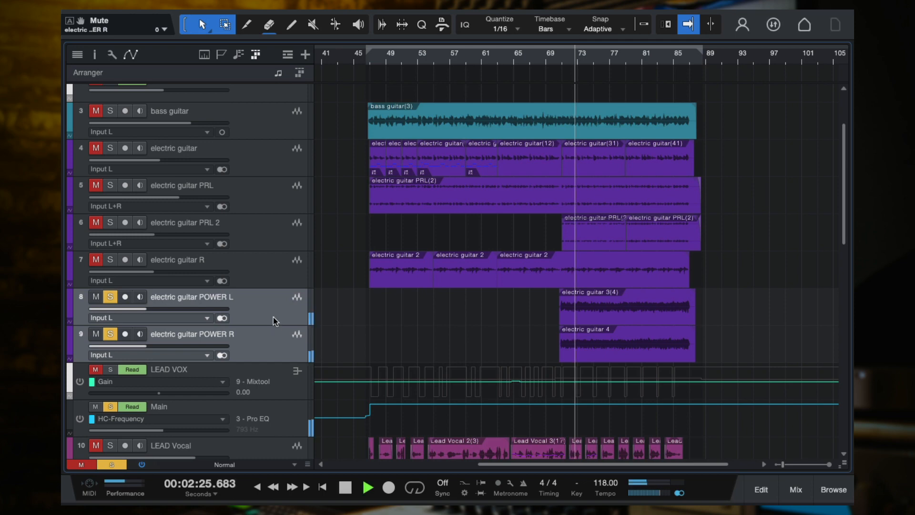
{"action": "key", "text": "space"}
Examine the mixer channels of both power guitars and the GTR Tool Rack presets on POWER L, and return to the arrangement
{"action": "left_click", "coordinate": [272, 315]}
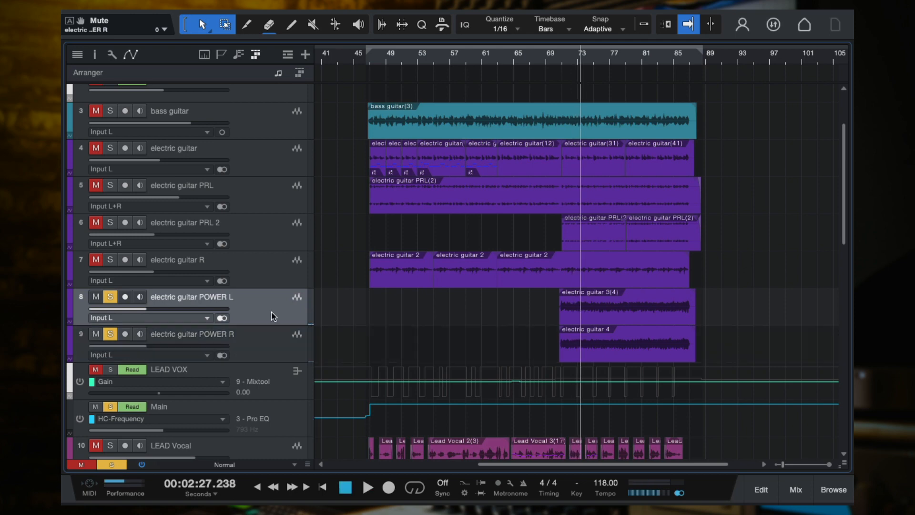
{"action": "key", "text": "F3"}
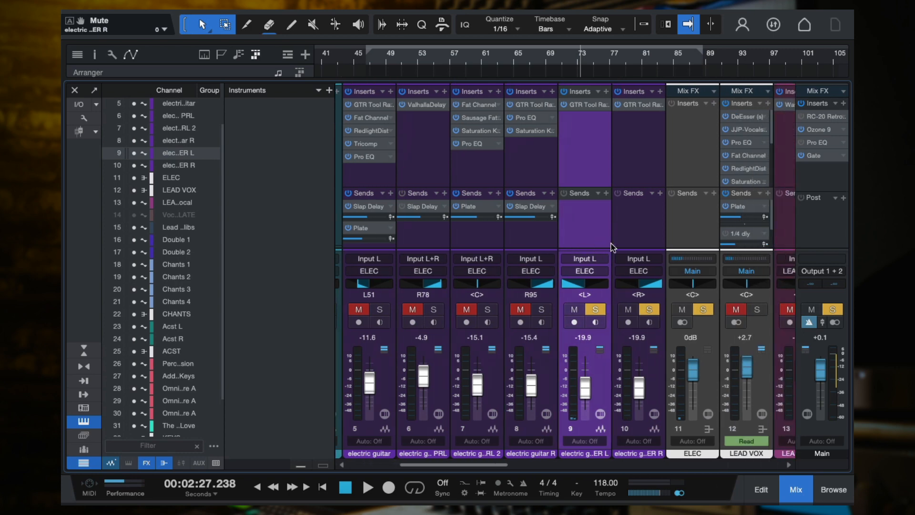
{"action": "left_click", "coordinate": [585, 291]}
{"action": "left_click", "coordinate": [638, 179]}
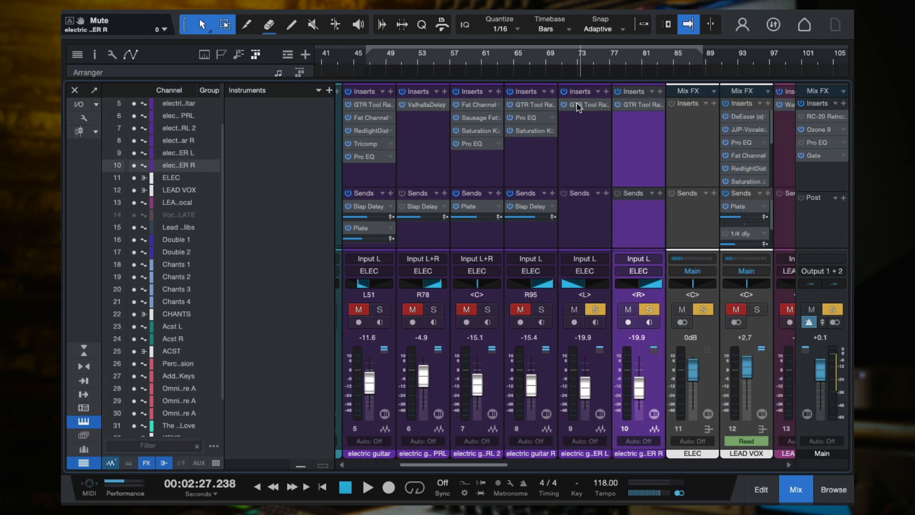
{"action": "left_click", "coordinate": [578, 105]}
{"action": "left_click", "coordinate": [504, 348]}
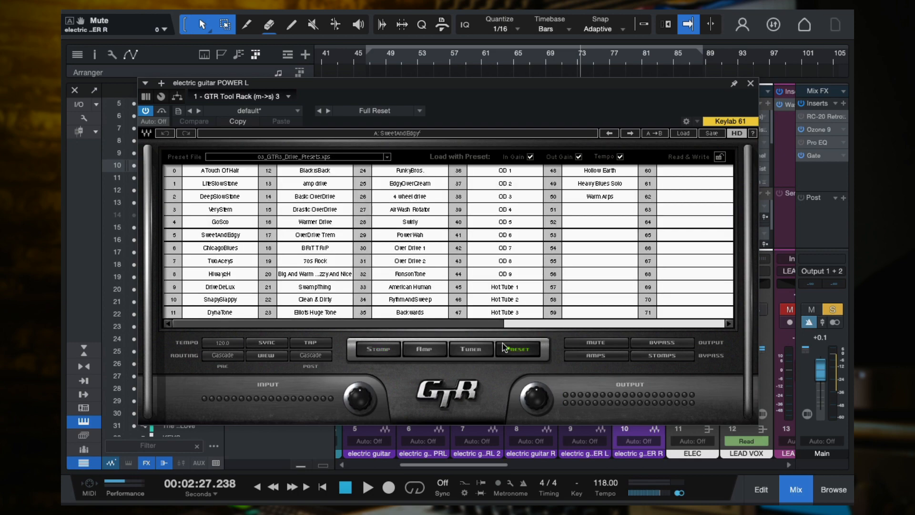
{"action": "left_click", "coordinate": [750, 83]}
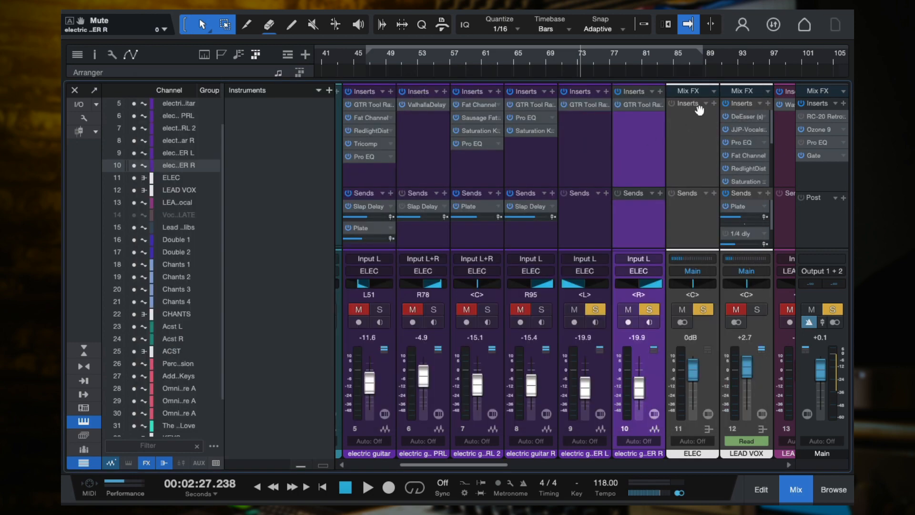
{"action": "left_click", "coordinate": [590, 108]}
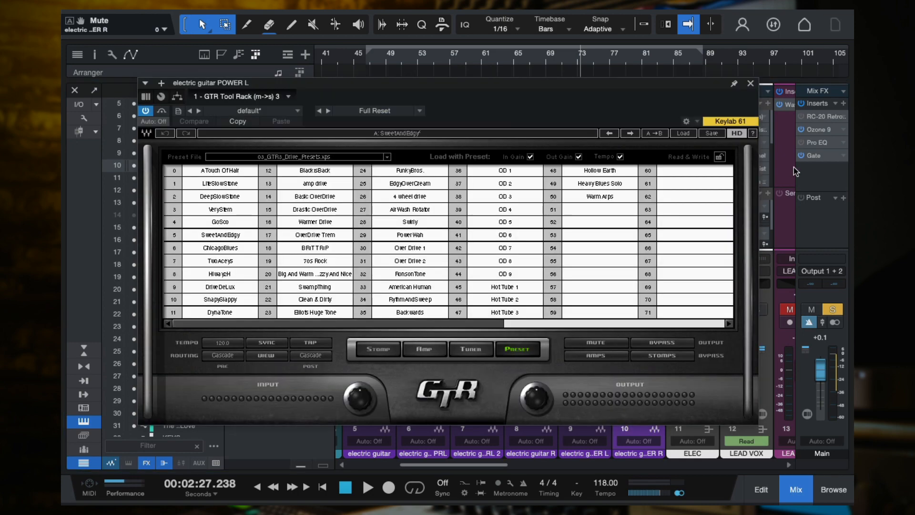
{"action": "left_click", "coordinate": [750, 85]}
{"action": "key", "text": "F3"}
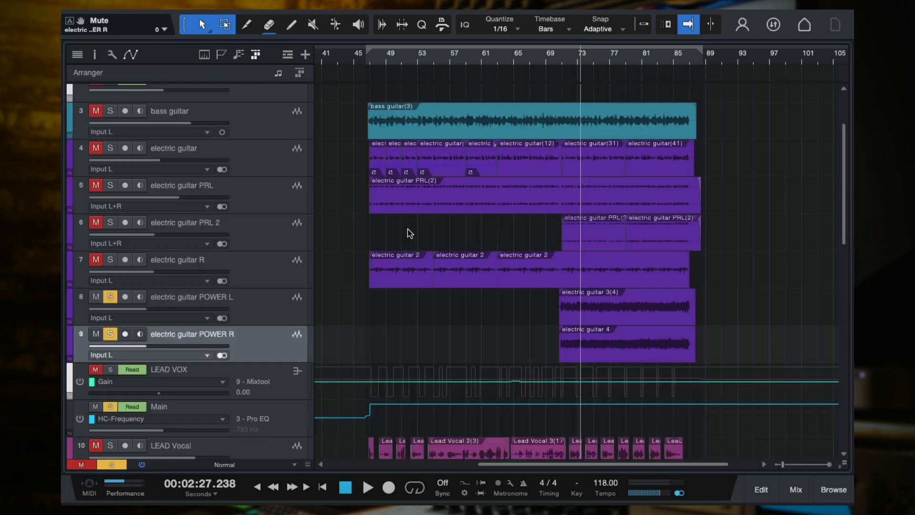
Turn off the solos on electric guitar POWER R and POWER L, and play the full mix from bar 69
{"action": "scroll", "coordinate": [502, 268], "scroll_direction": "down", "scroll_amount": 1}
{"action": "left_click", "coordinate": [110, 334]}
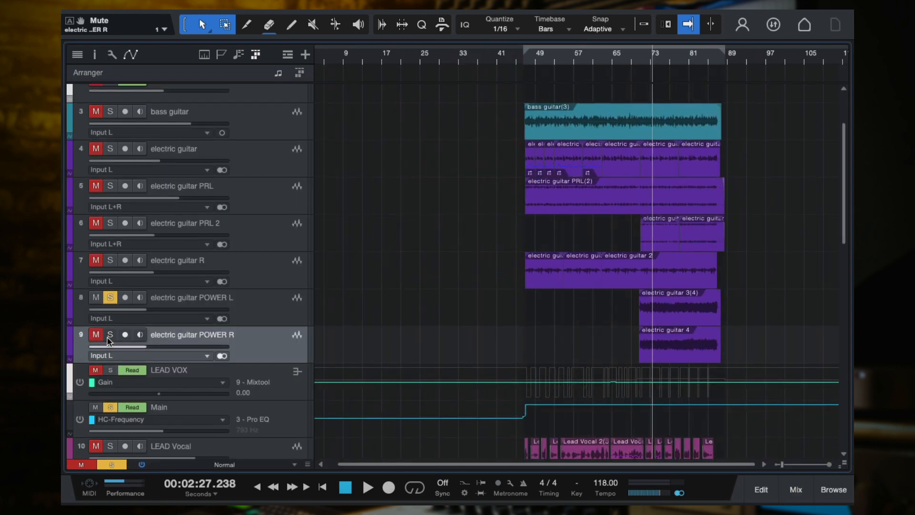
{"action": "left_click", "coordinate": [110, 298]}
{"action": "scroll", "coordinate": [666, 281], "scroll_direction": "up", "scroll_amount": 4}
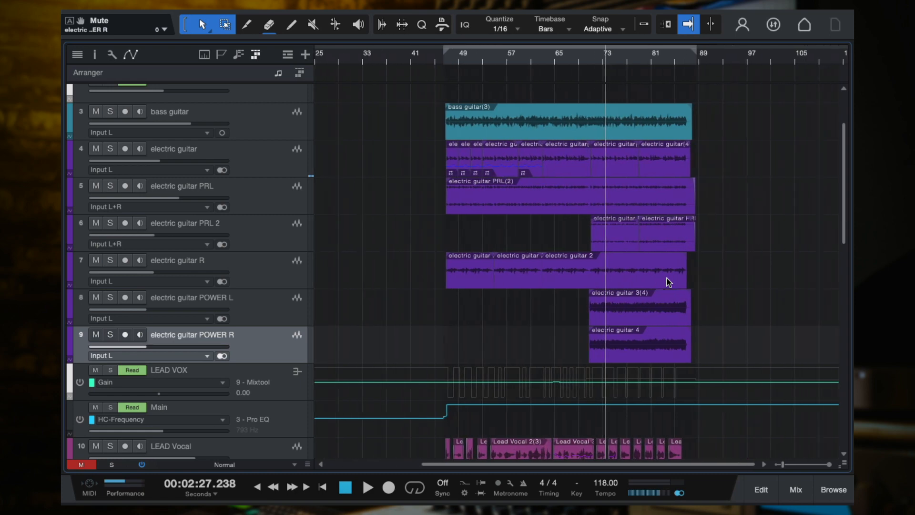
{"action": "left_click", "coordinate": [560, 56]}
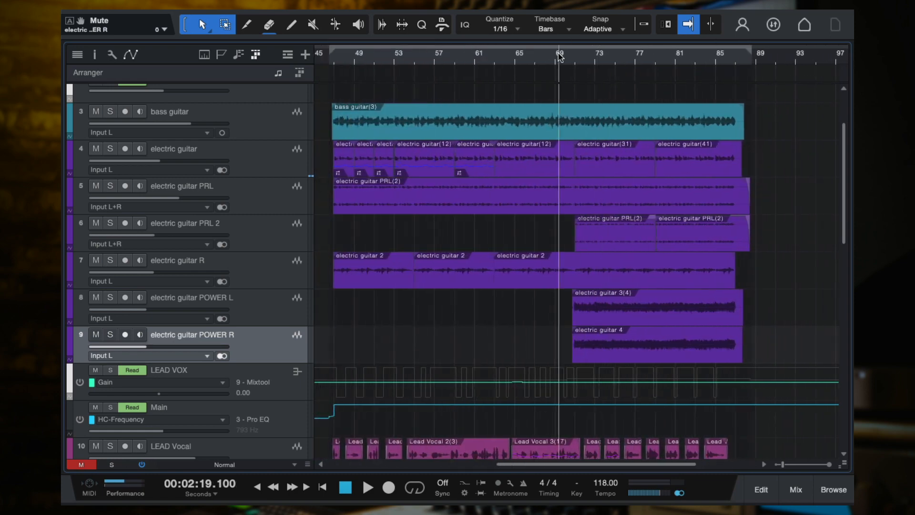
{"action": "key", "text": "space"}
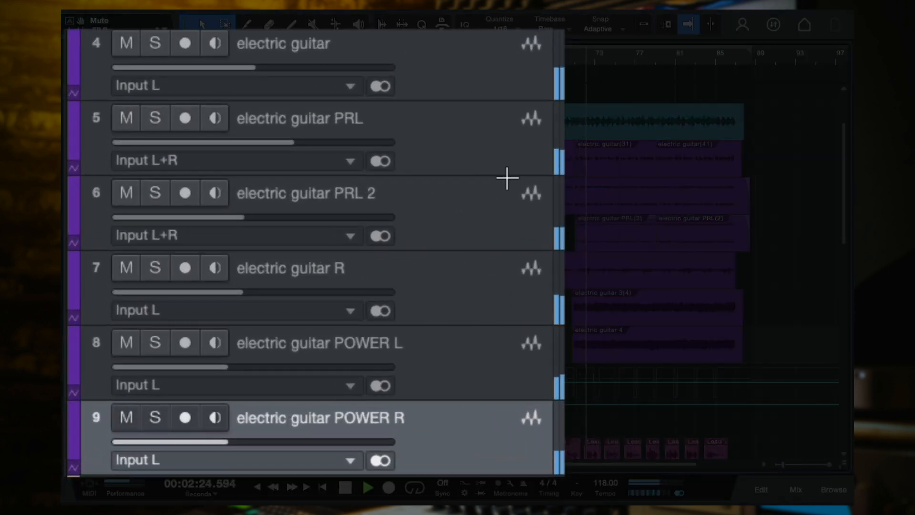
Try raising the volumes of electric guitar and electric guitar PRL together during playback, and undo the change
{"action": "left_click", "coordinate": [448, 58]}
{"action": "left_click", "coordinate": [484, 133], "text": "shift"}
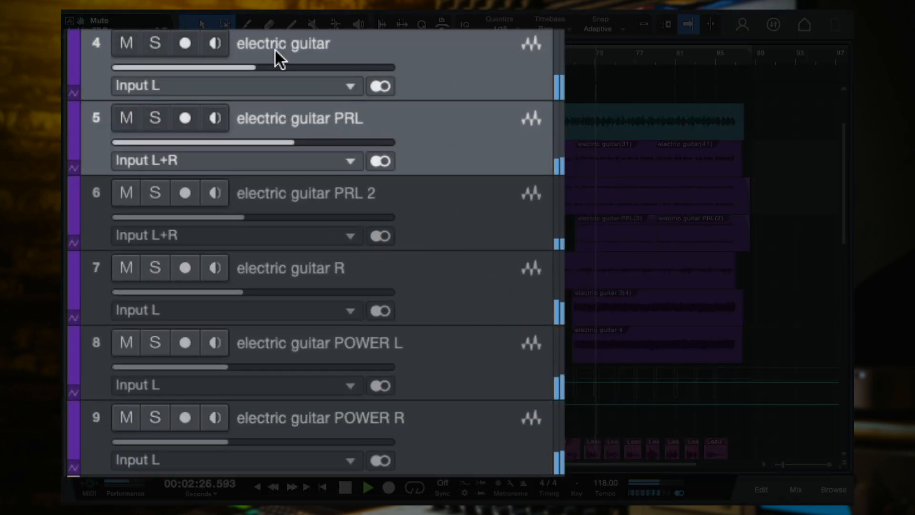
{"action": "left_click_drag", "start_coordinate": [278, 67], "coordinate": [336, 73]}
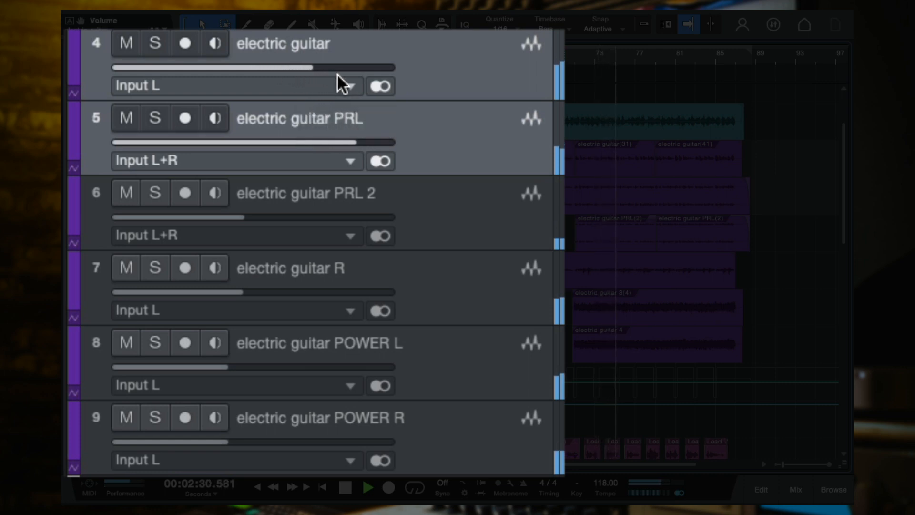
{"action": "key", "text": "ctrl+z"}
Add electric guitar PRL 2 to the selection and adjust the three tracks' volumes together, bringing electric guitar to -2.9, -8.7 and finally -11.1
{"action": "left_click", "coordinate": [442, 208], "text": "shift"}
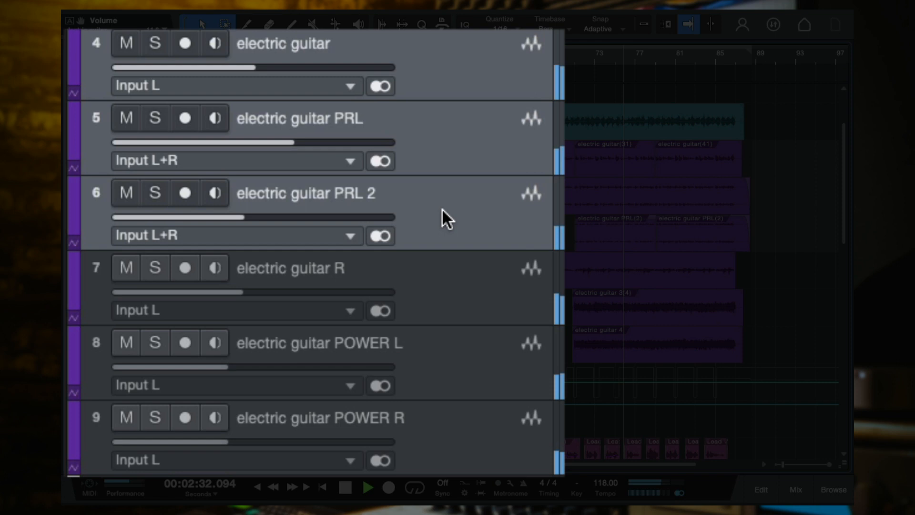
{"action": "left_click", "coordinate": [302, 81]}
{"action": "left_click", "coordinate": [315, 82]}
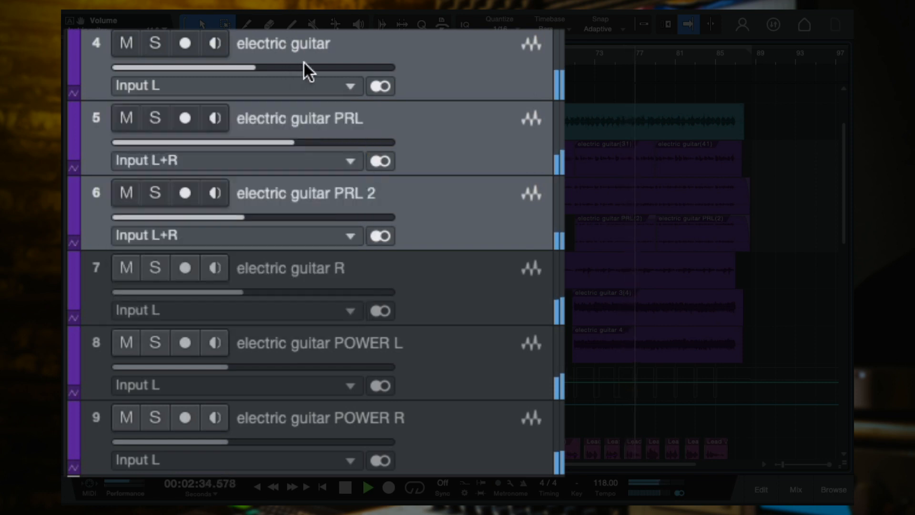
{"action": "left_click_drag", "start_coordinate": [276, 62], "coordinate": [334, 66]}
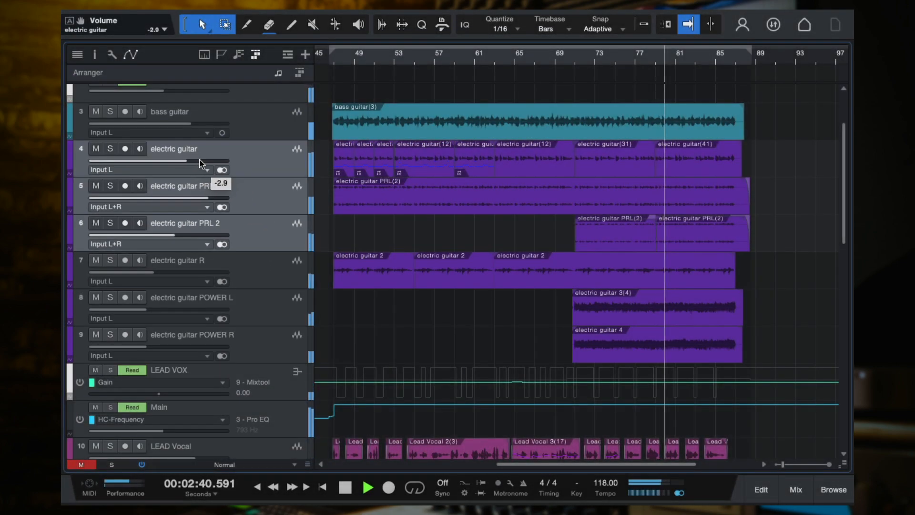
{"action": "left_click_drag", "start_coordinate": [200, 160], "coordinate": [180, 160]}
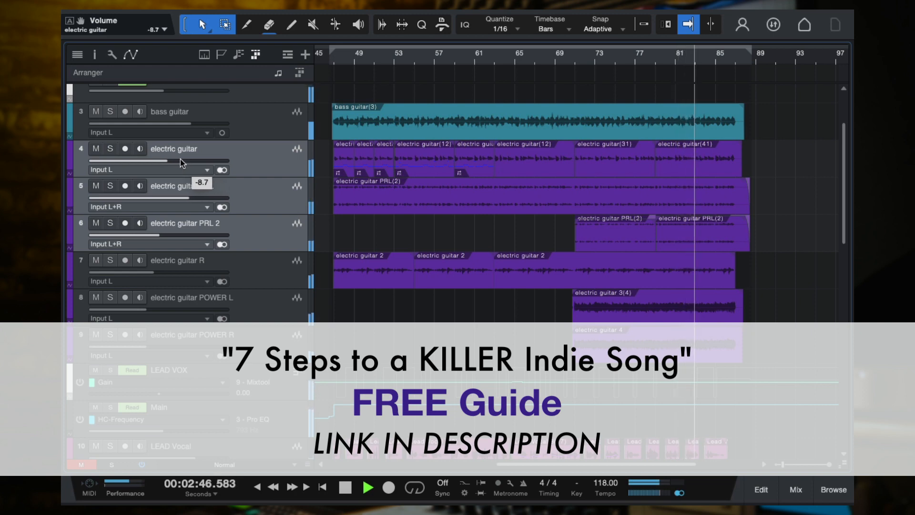
{"action": "left_click_drag", "start_coordinate": [180, 160], "coordinate": [173, 159]}
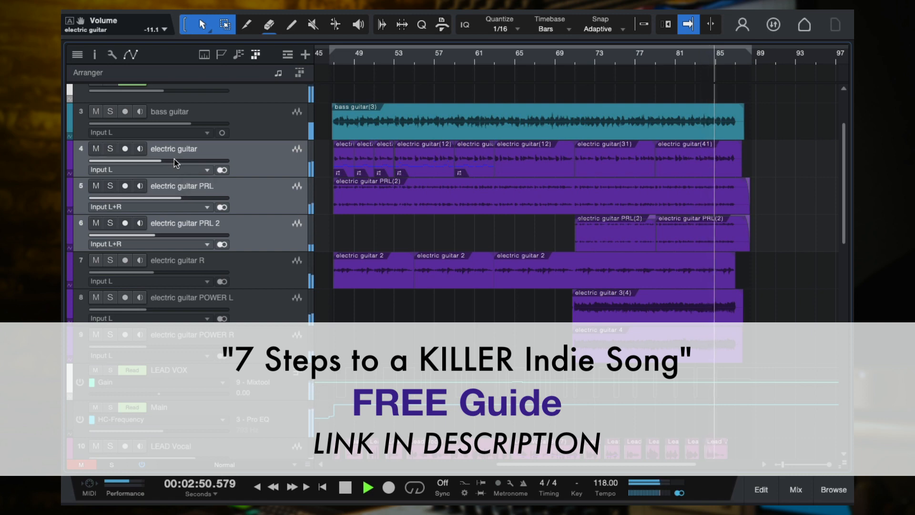